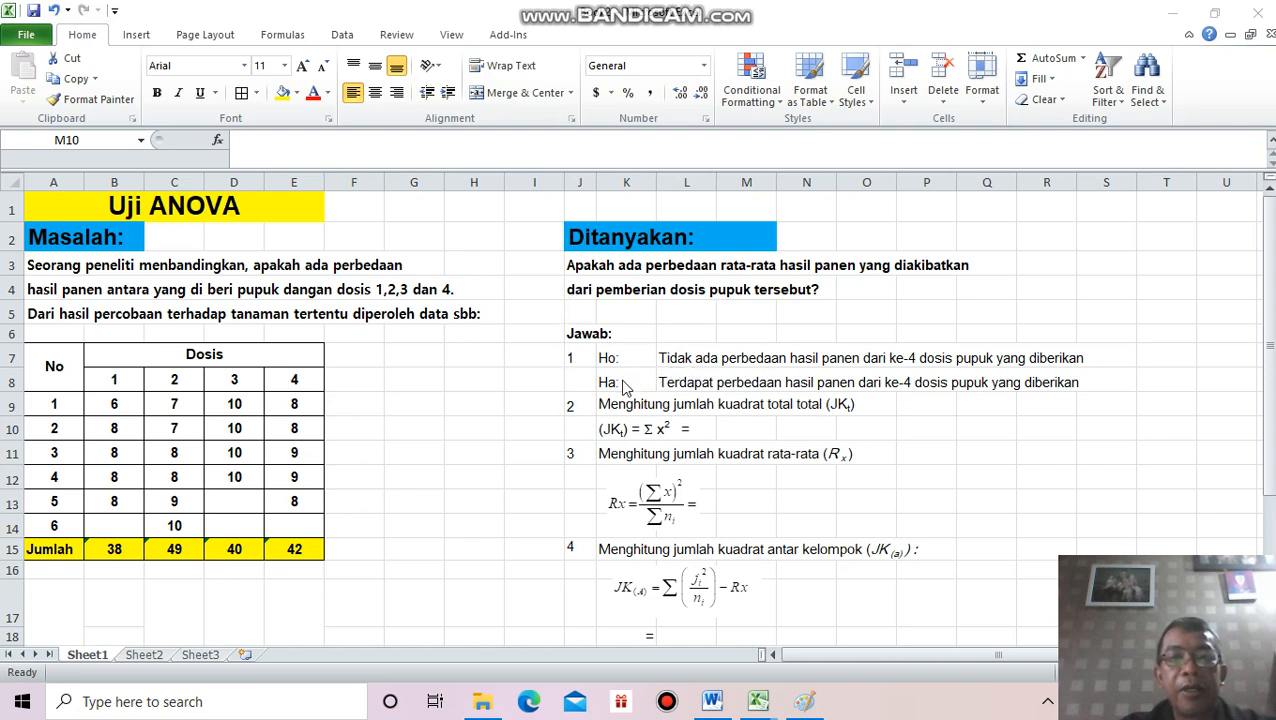
# Calculate the total sum of squares (JKt) in cell M10 with the formula =SUMSQ(B9:E14).
pyautogui.click(745, 428)
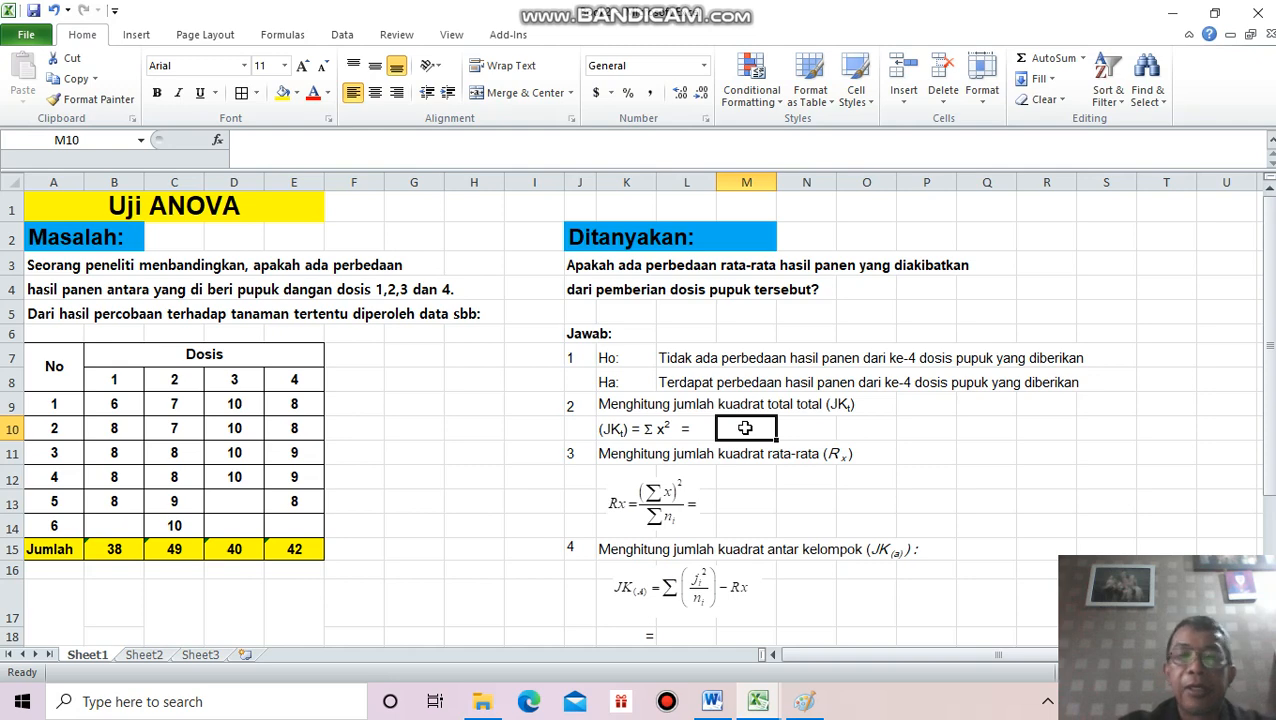
pyautogui.write('=')
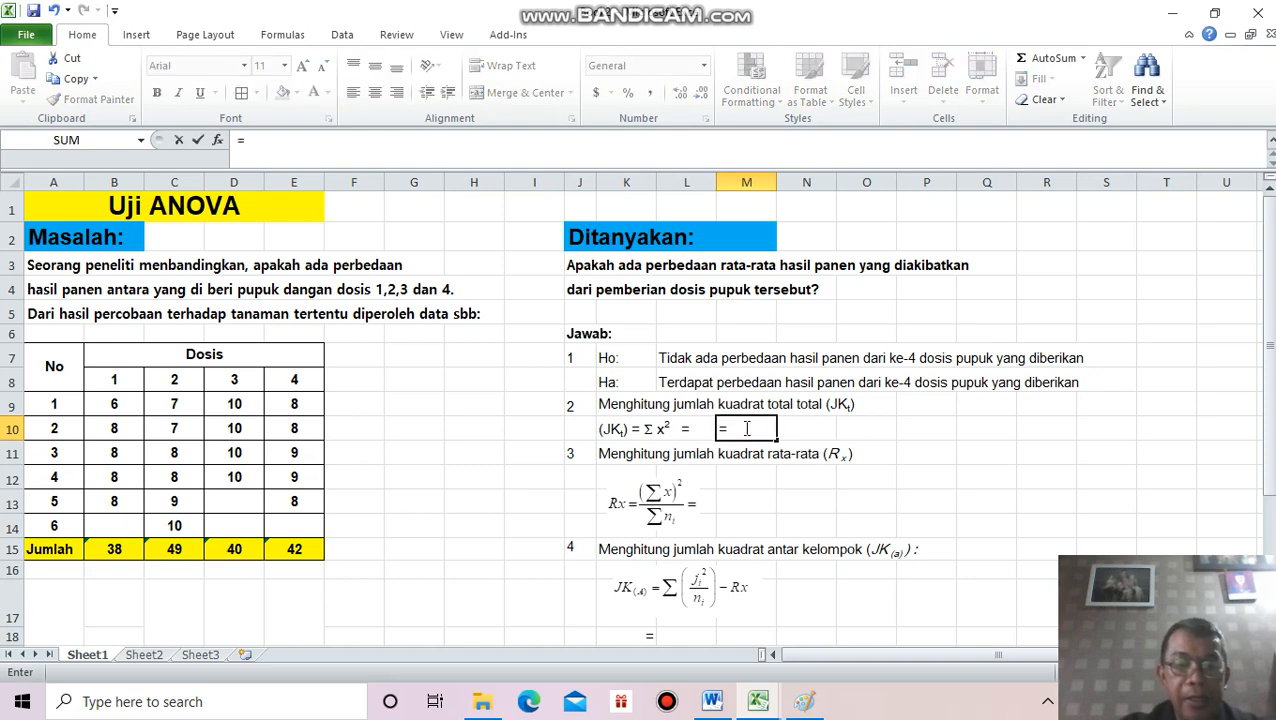
pyautogui.write('sum')
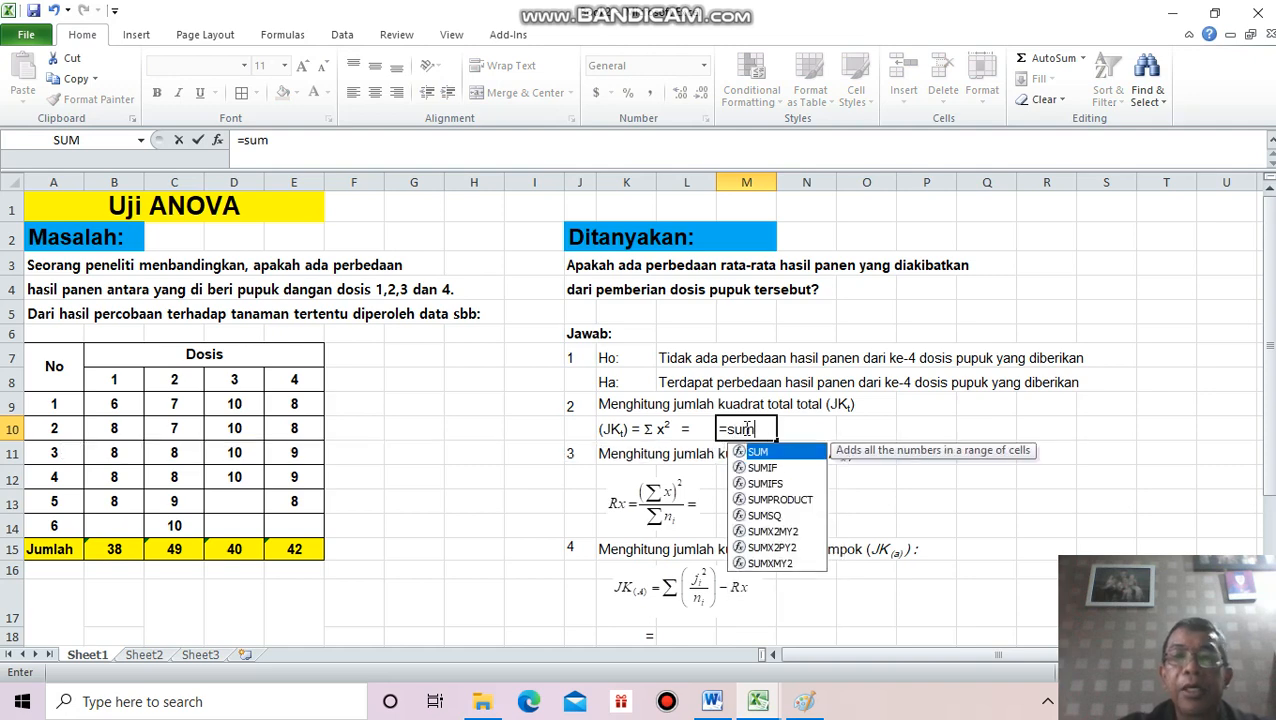
pyautogui.doubleClick(764, 515)
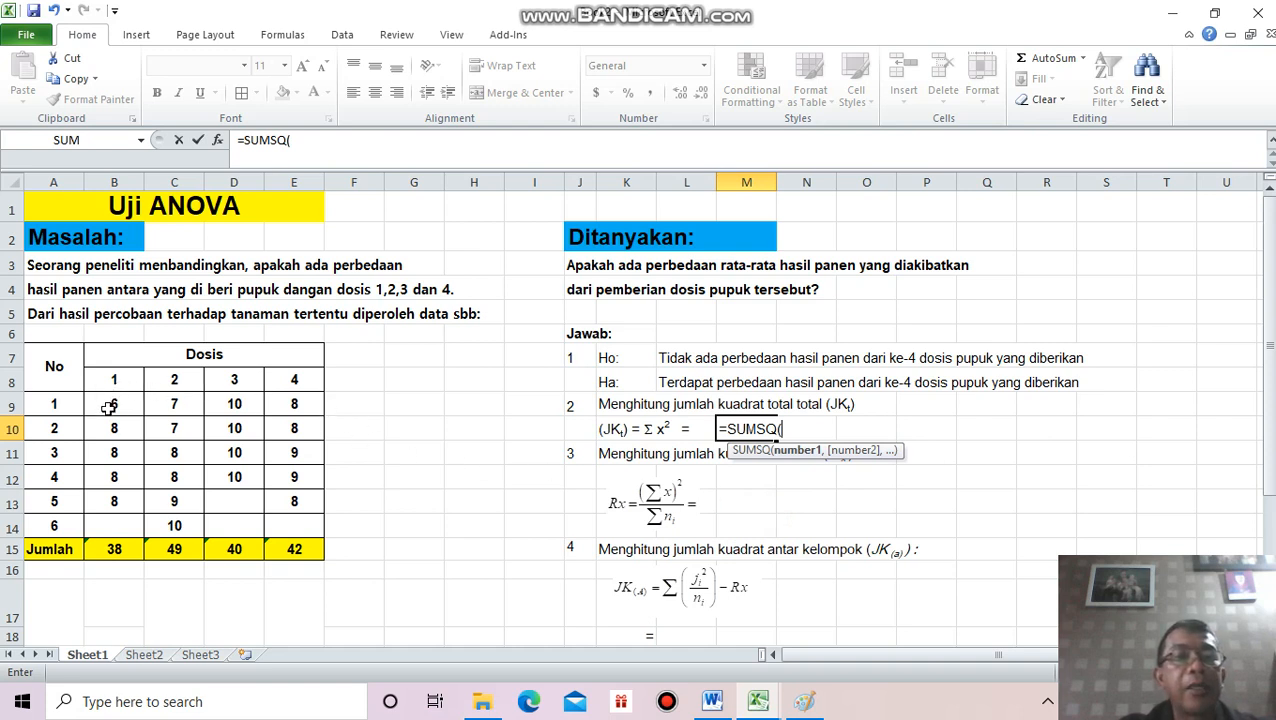
pyautogui.moveTo(108, 406); pyautogui.dragTo(289, 524)
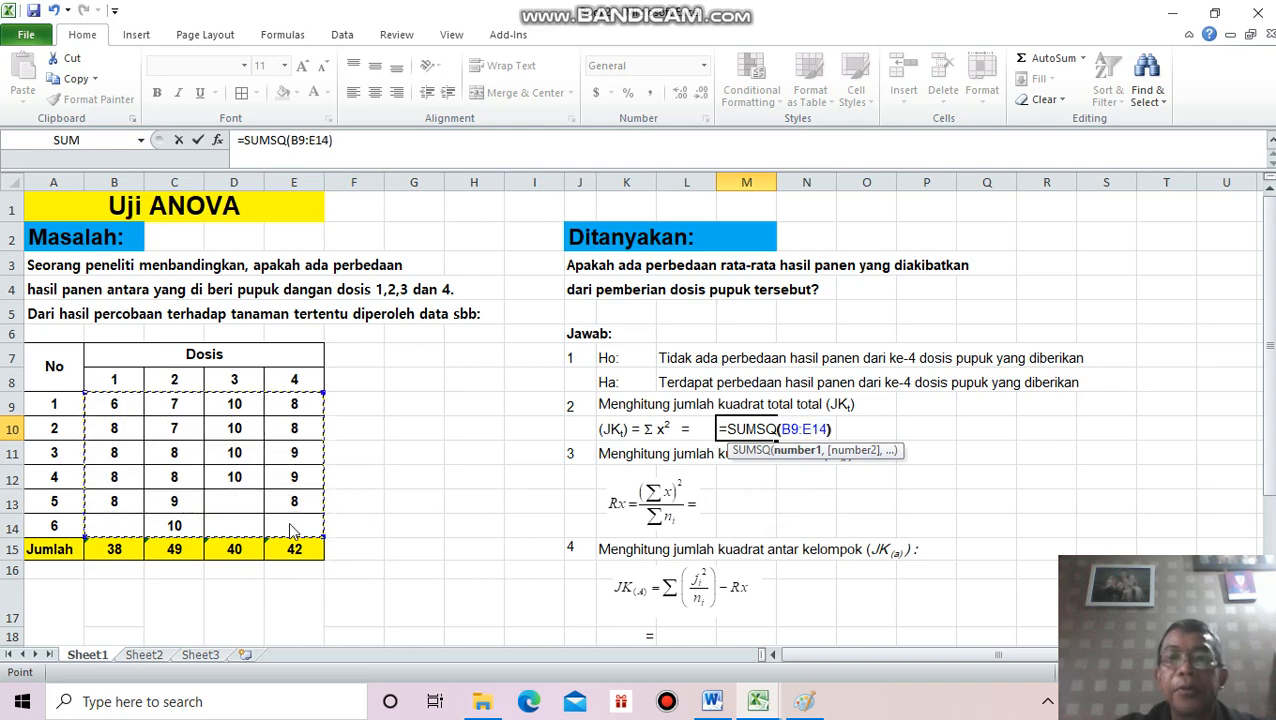
pyautogui.write(')')
pyautogui.press('Return')
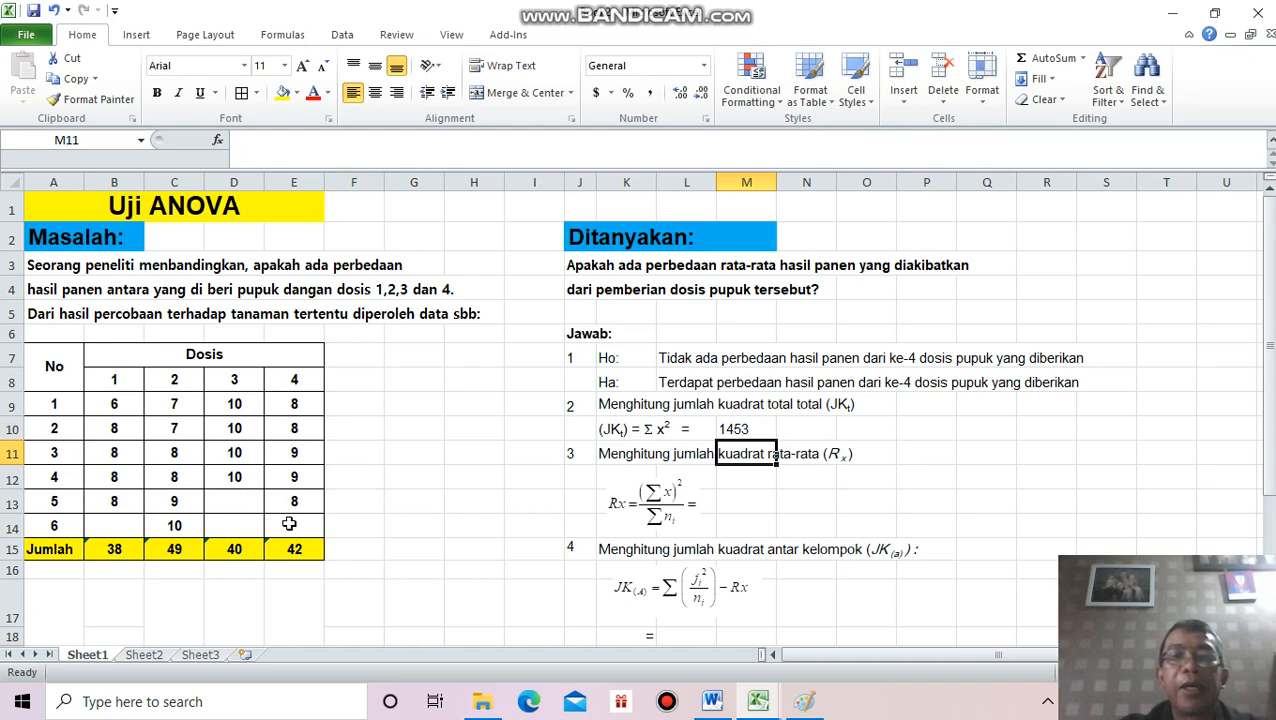
# Calculate the mean sum of squares (Rx) in cell M13 with the formula =SUM(B9:E14)^2/20.
pyautogui.click(749, 497)
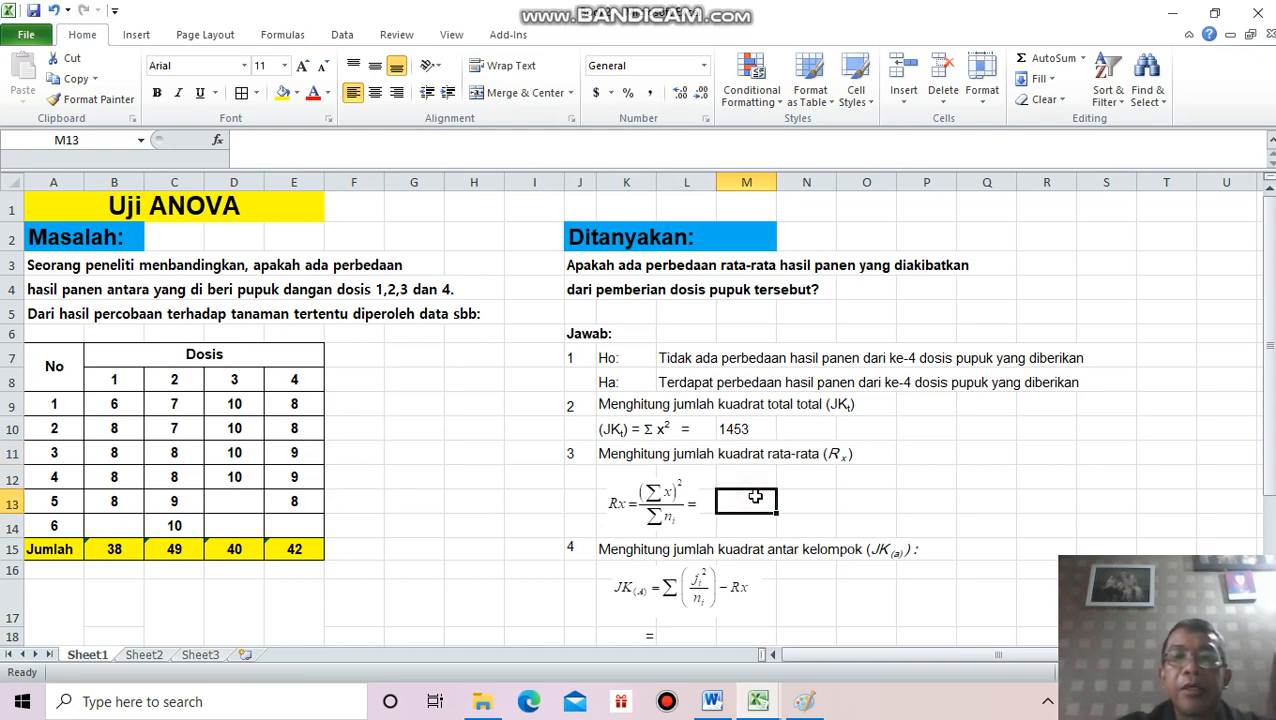
pyautogui.write('=')
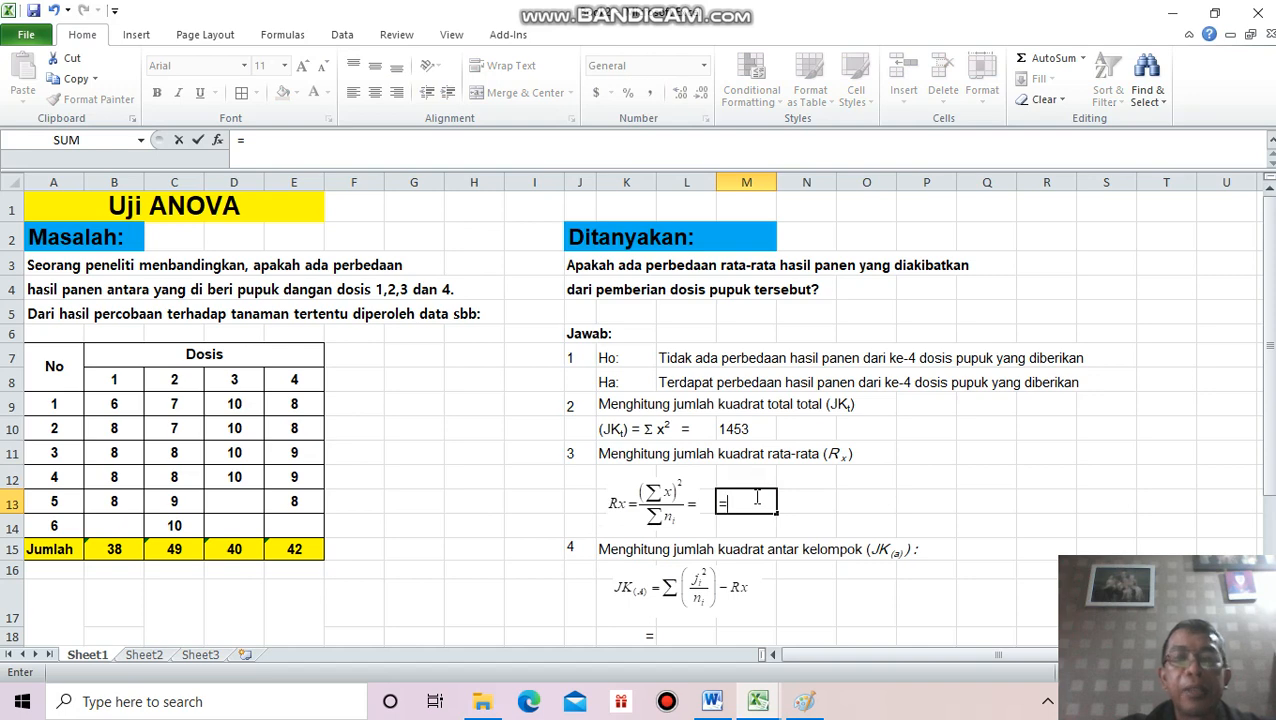
pyautogui.write('sum*')
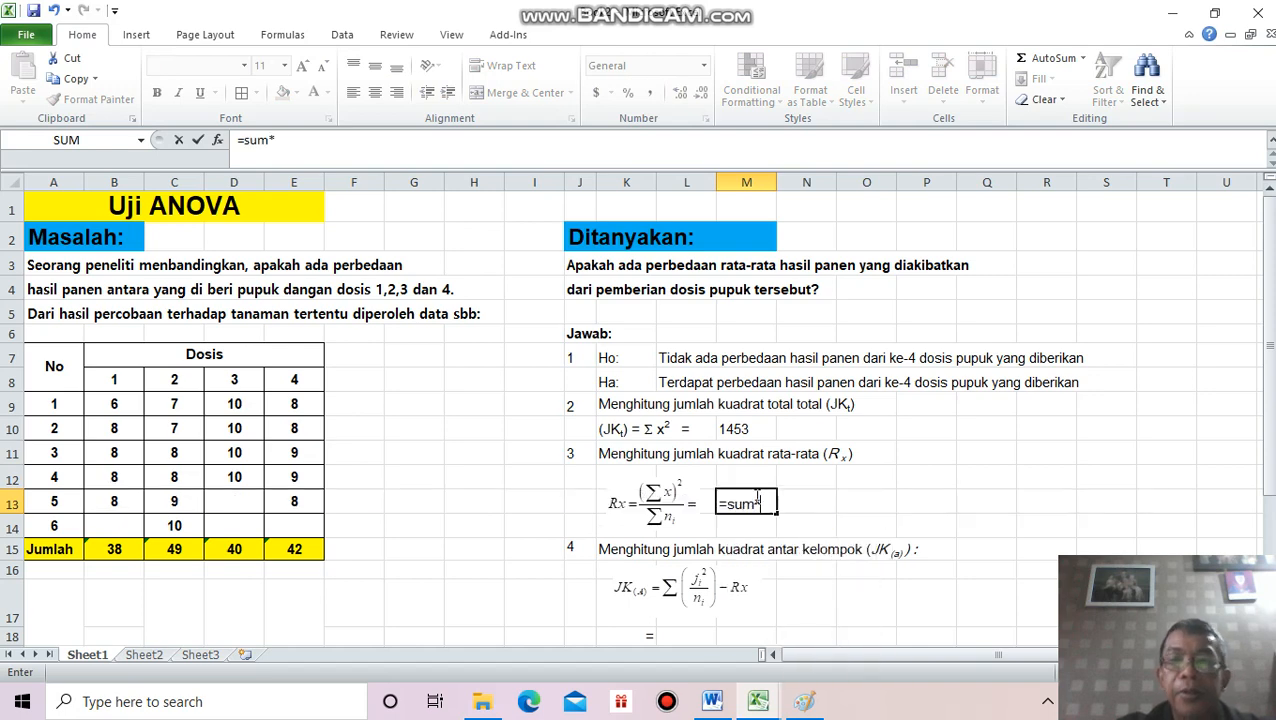
pyautogui.press('BackSpace')
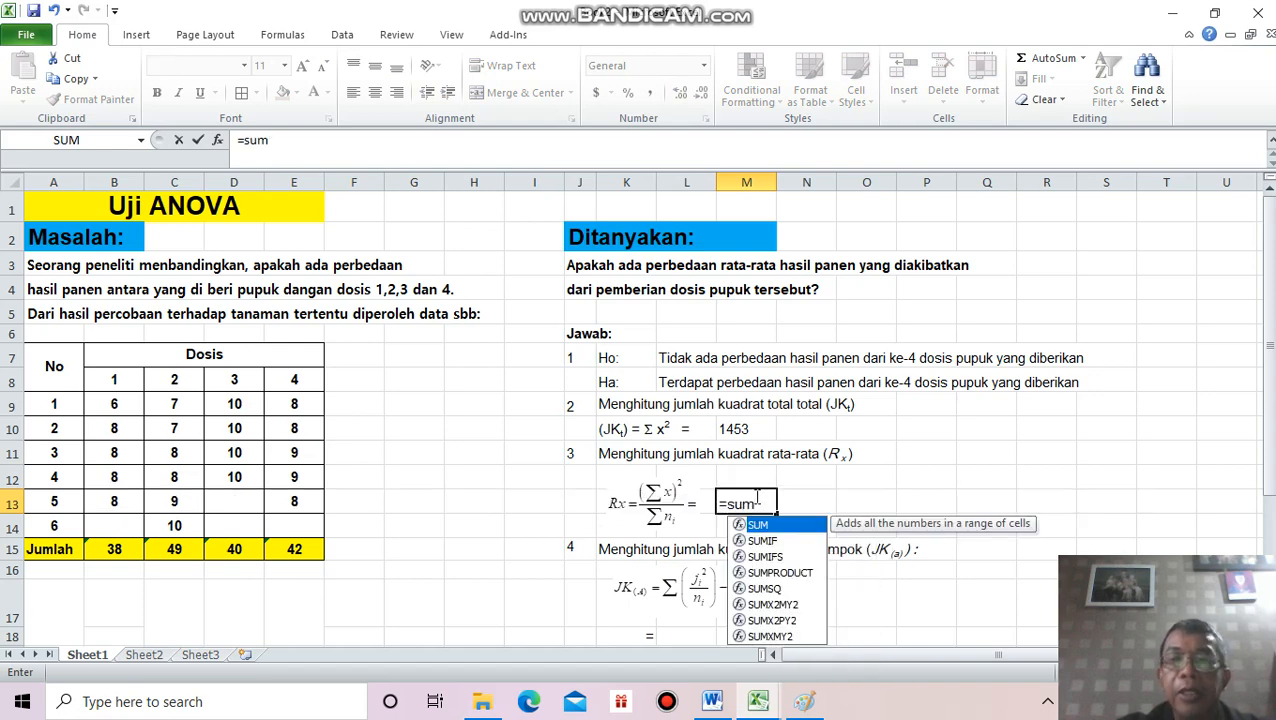
pyautogui.write('(')
pyautogui.moveTo(113, 405); pyautogui.dragTo(268, 521)
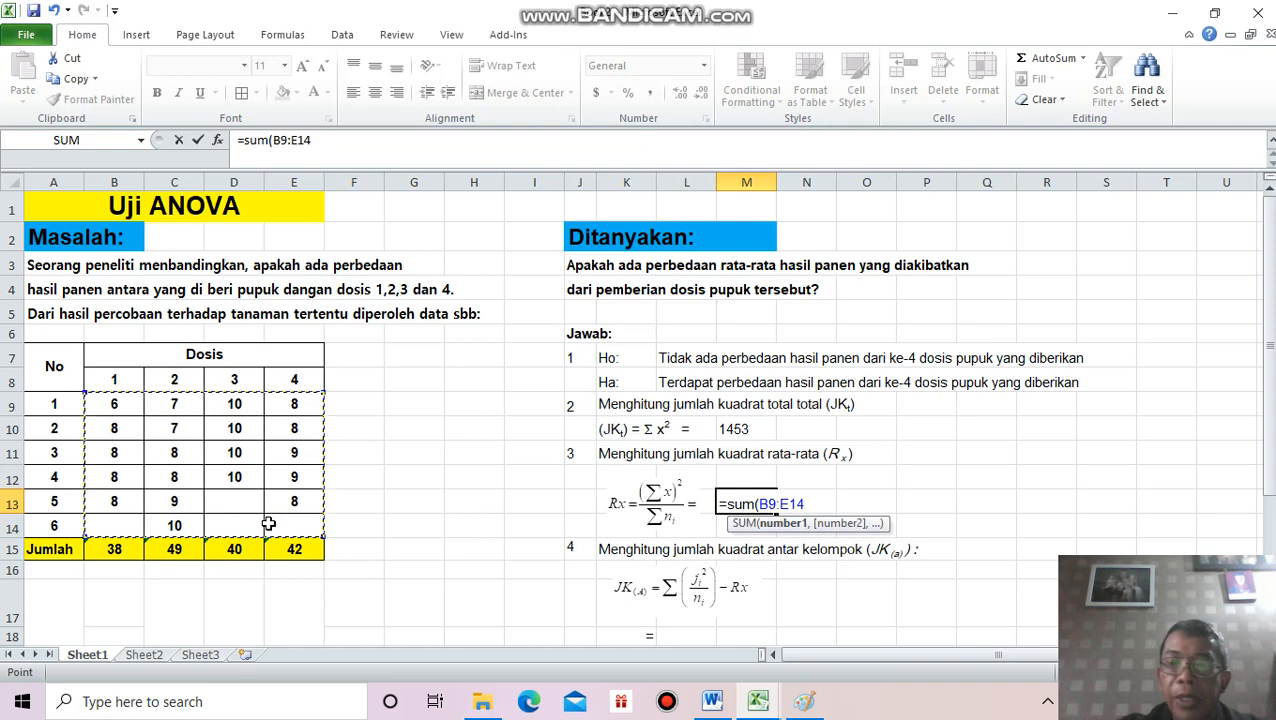
pyautogui.write(')')
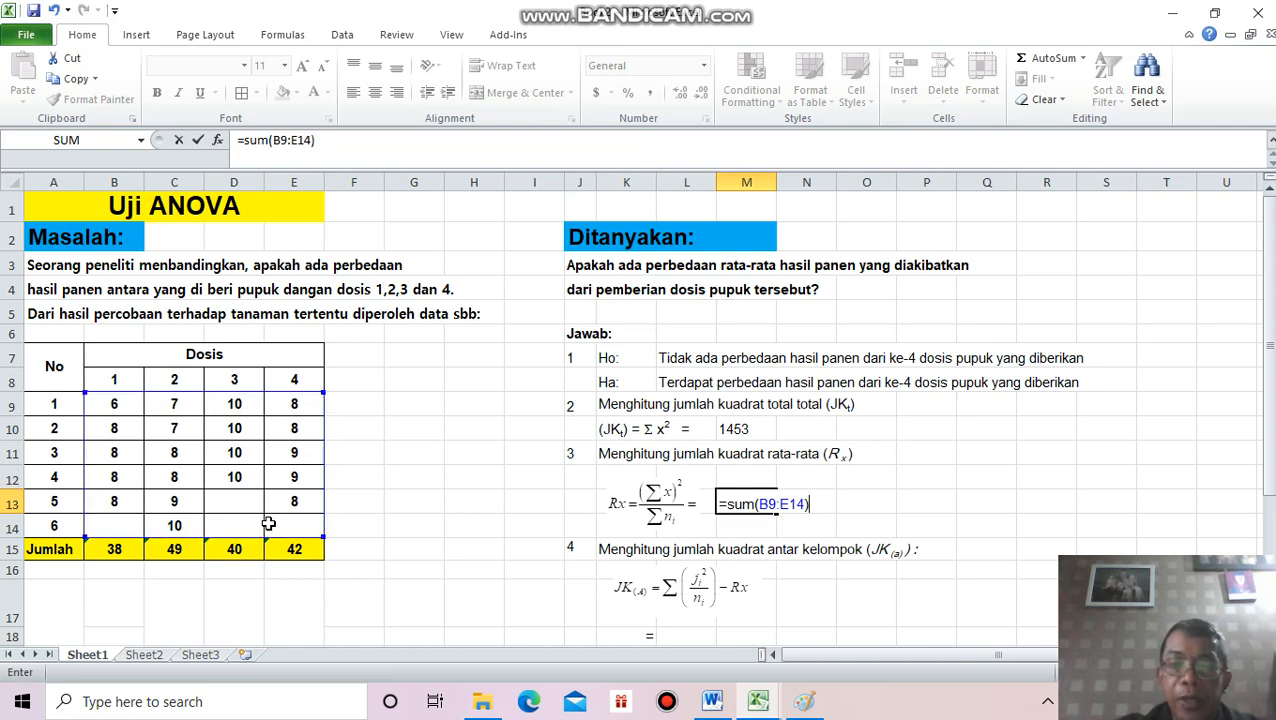
pyautogui.write('^')
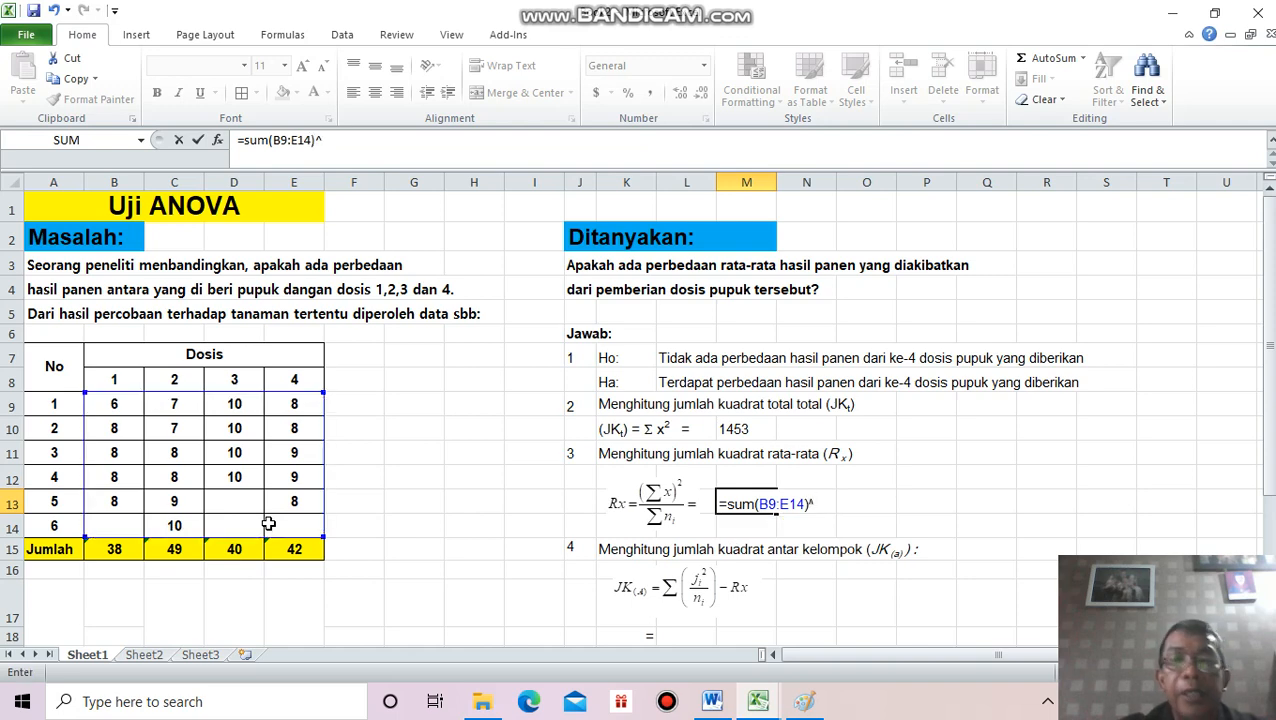
pyautogui.write('2/')
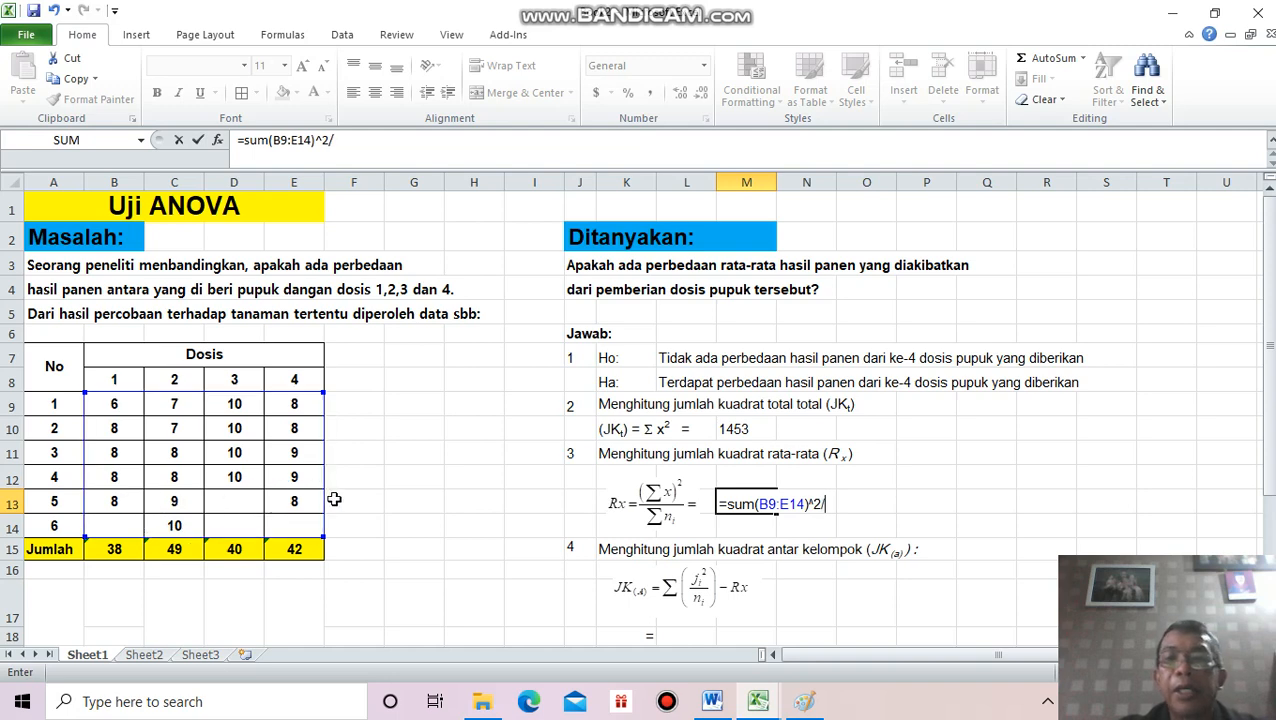
pyautogui.write('20')
pyautogui.press('Return')
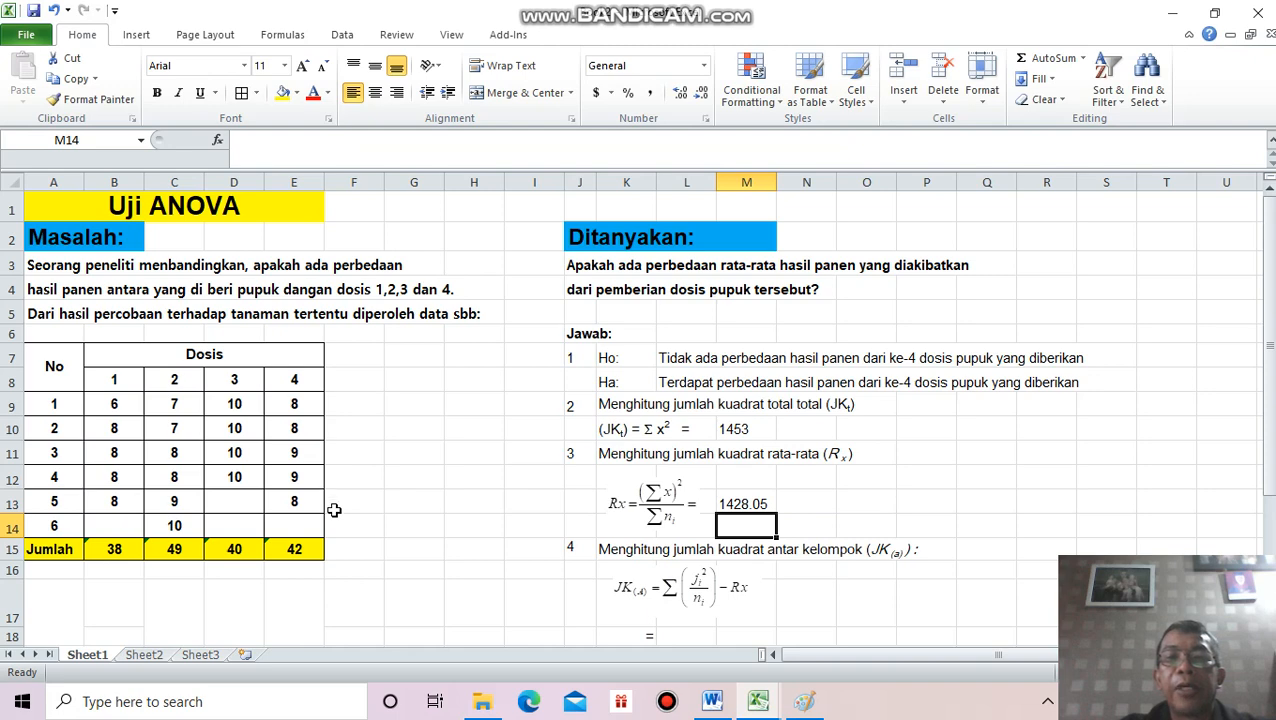
# Start the between-group sum of squares (JK(A)) formula in cell L18 with the first two dose terms, =B15^2/5+C15^2/6.
pyautogui.moveTo(1271, 491); pyautogui.dragTo(1272, 491)
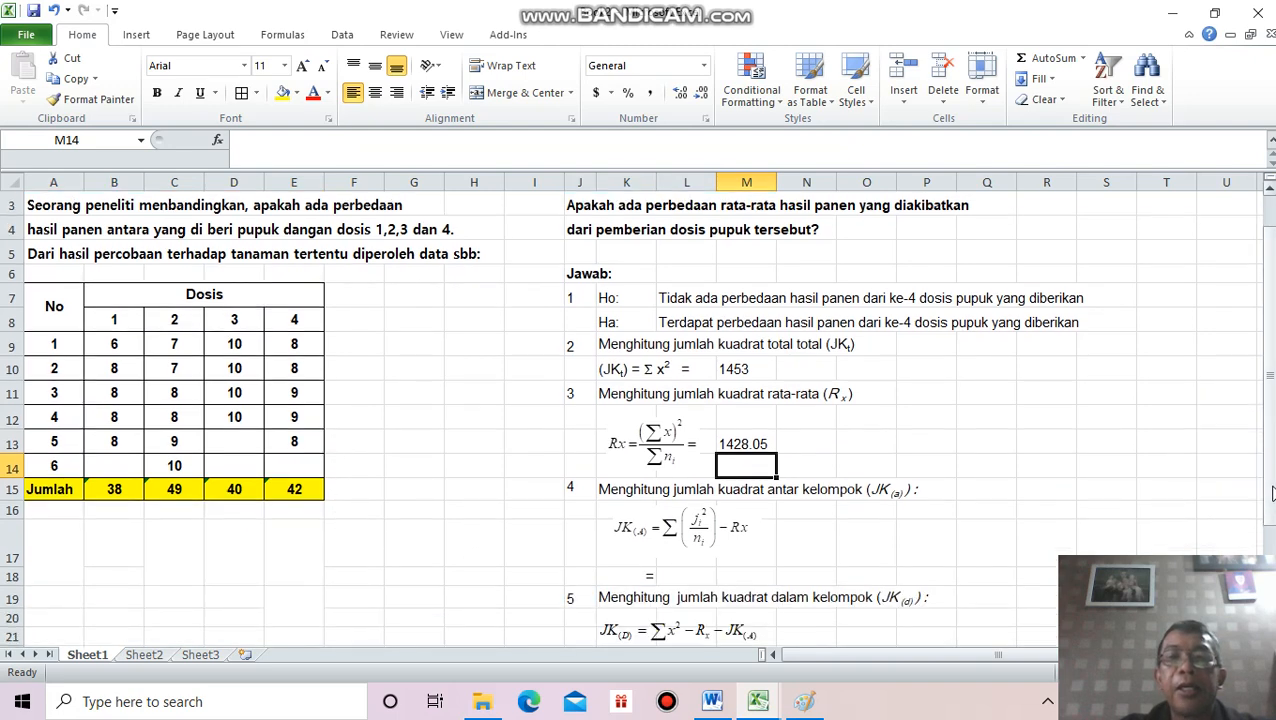
pyautogui.click(693, 578)
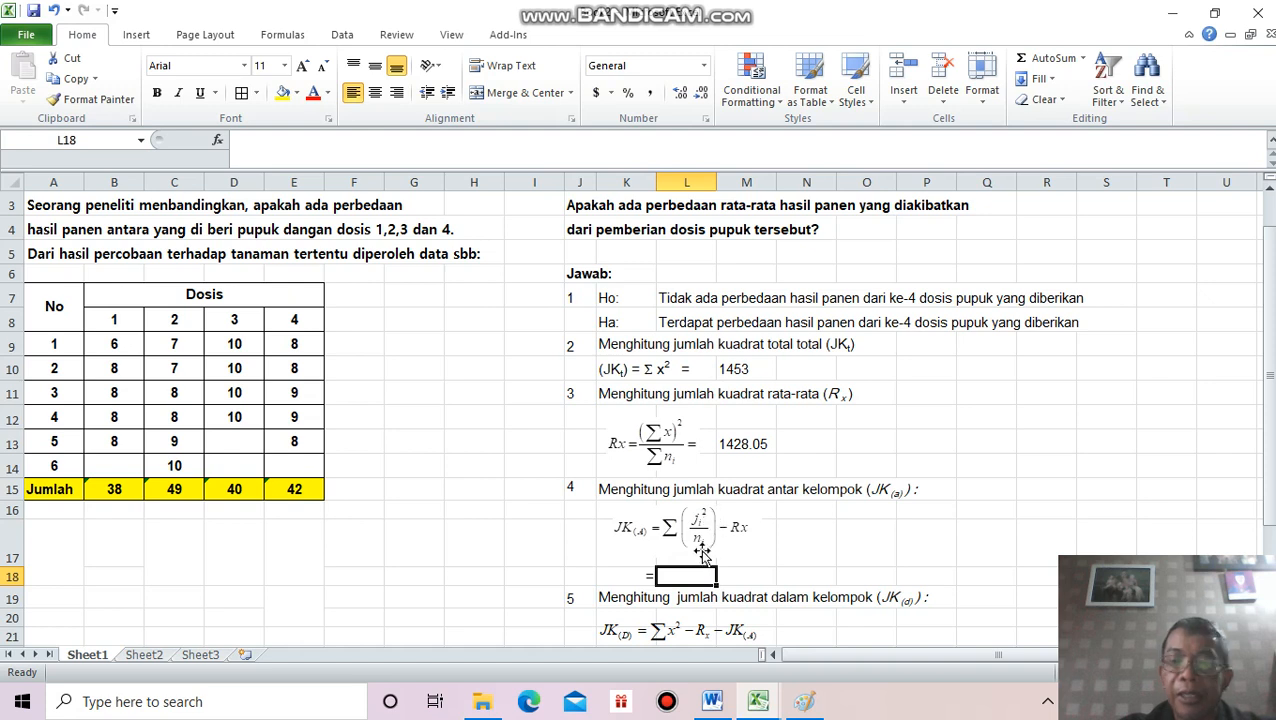
pyautogui.write('=')
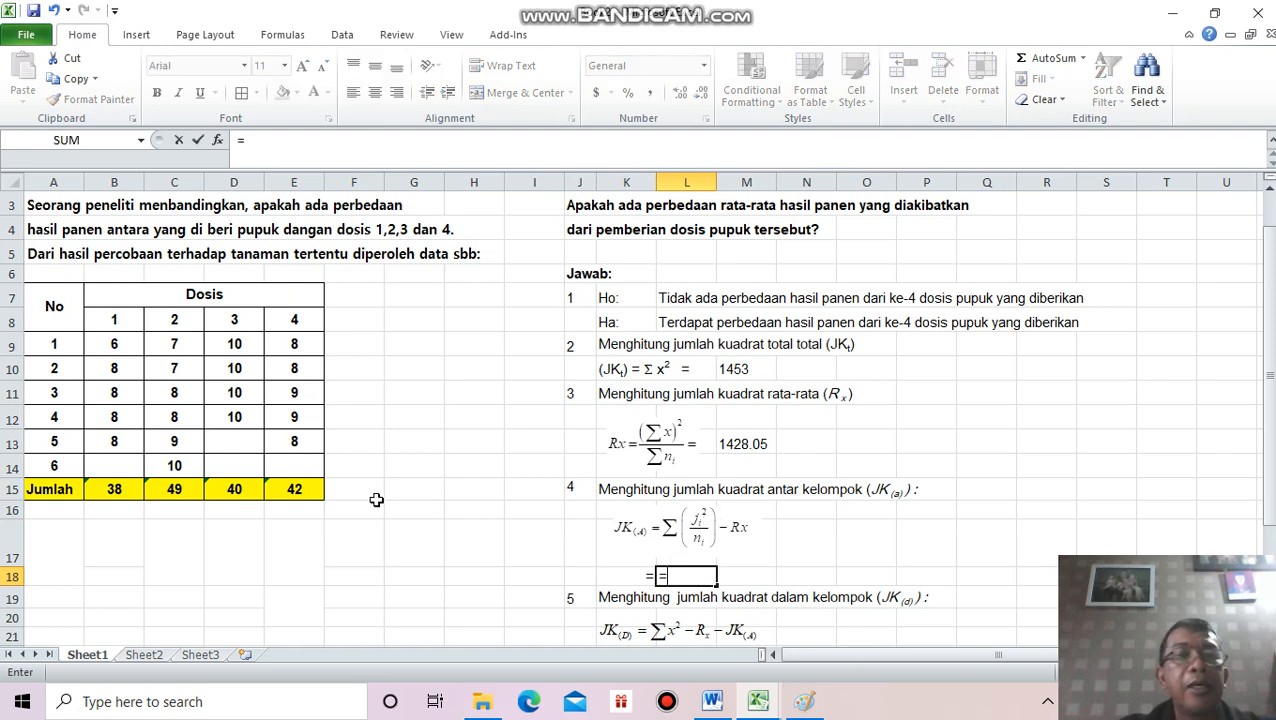
pyautogui.click(113, 489)
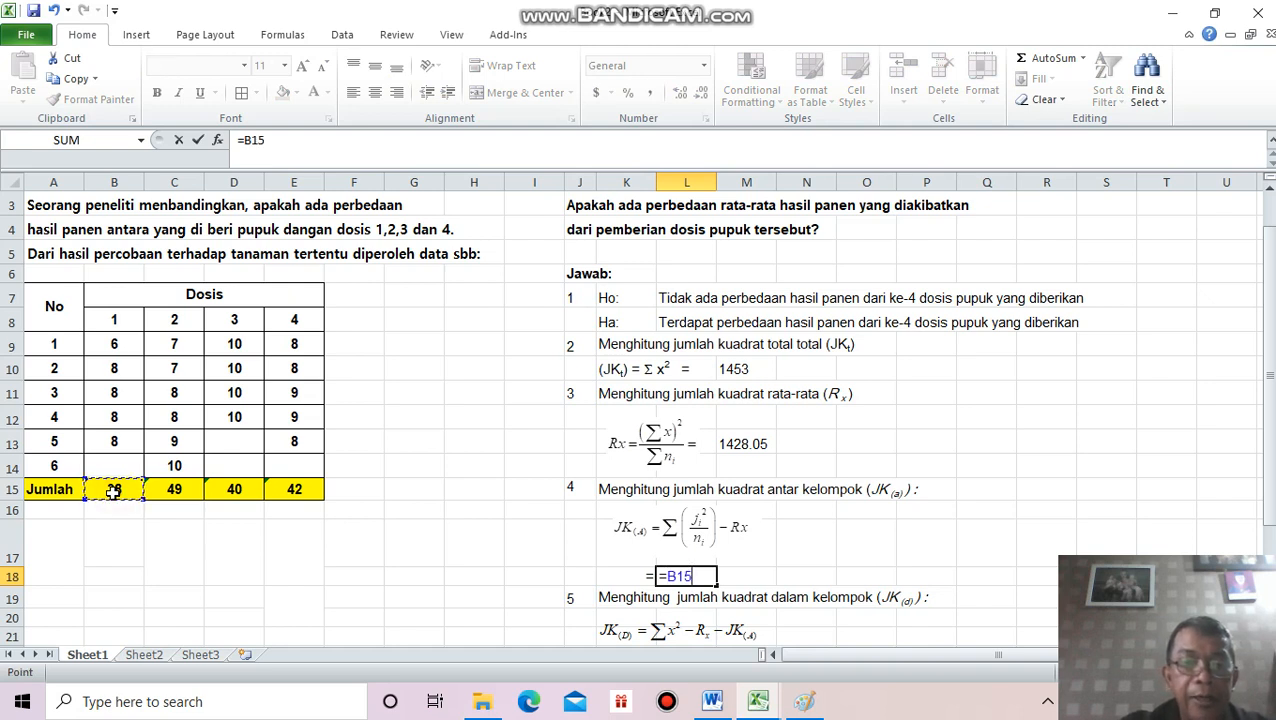
pyautogui.write('^2')
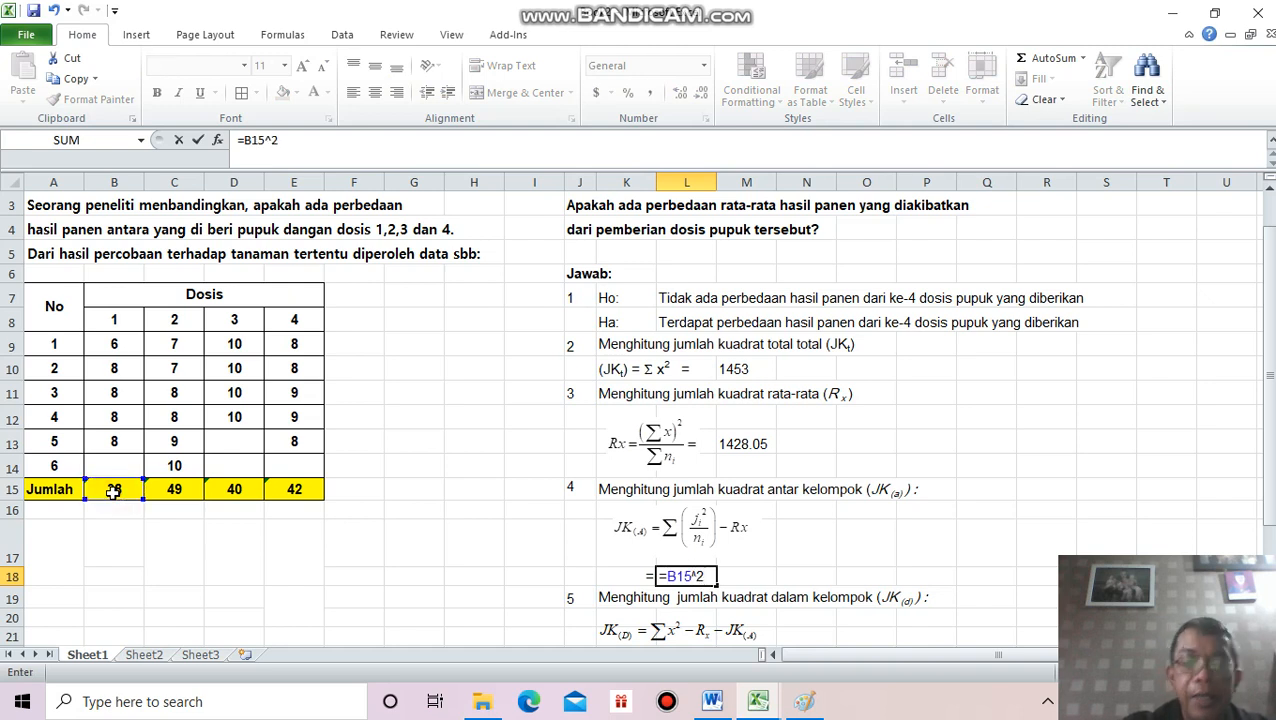
pyautogui.write('/')
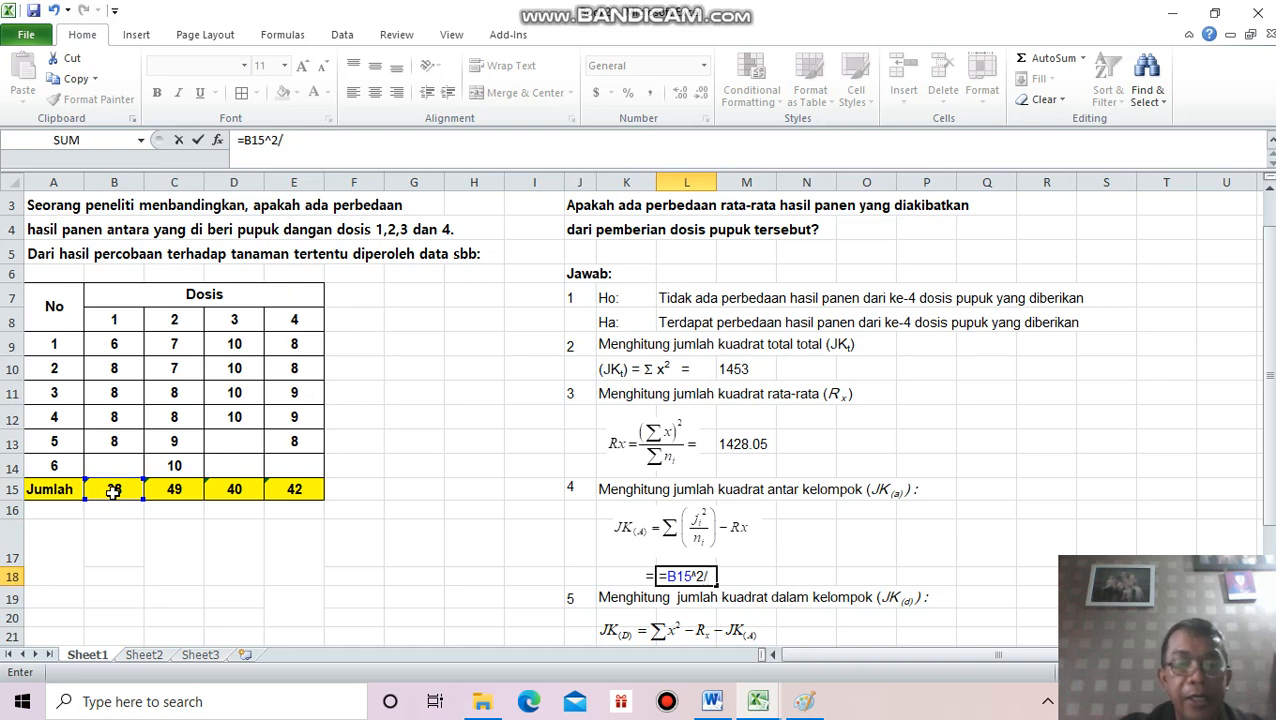
pyautogui.write('5')
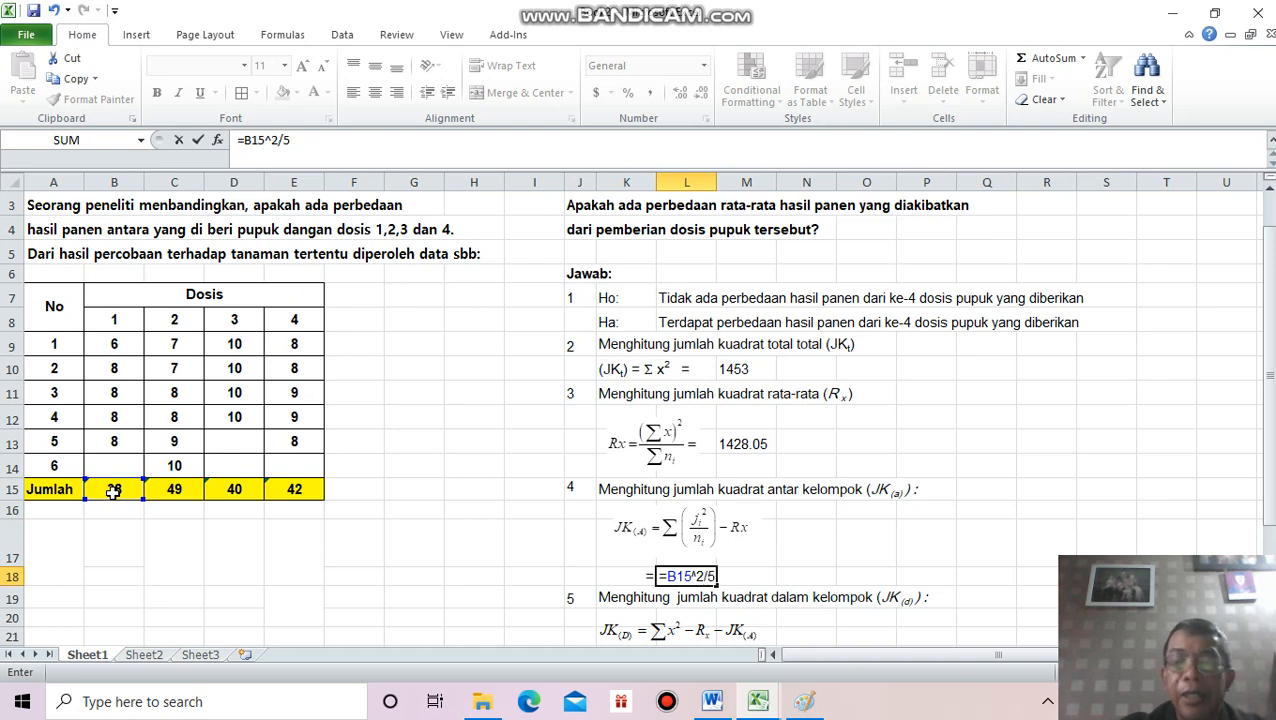
pyautogui.write('+')
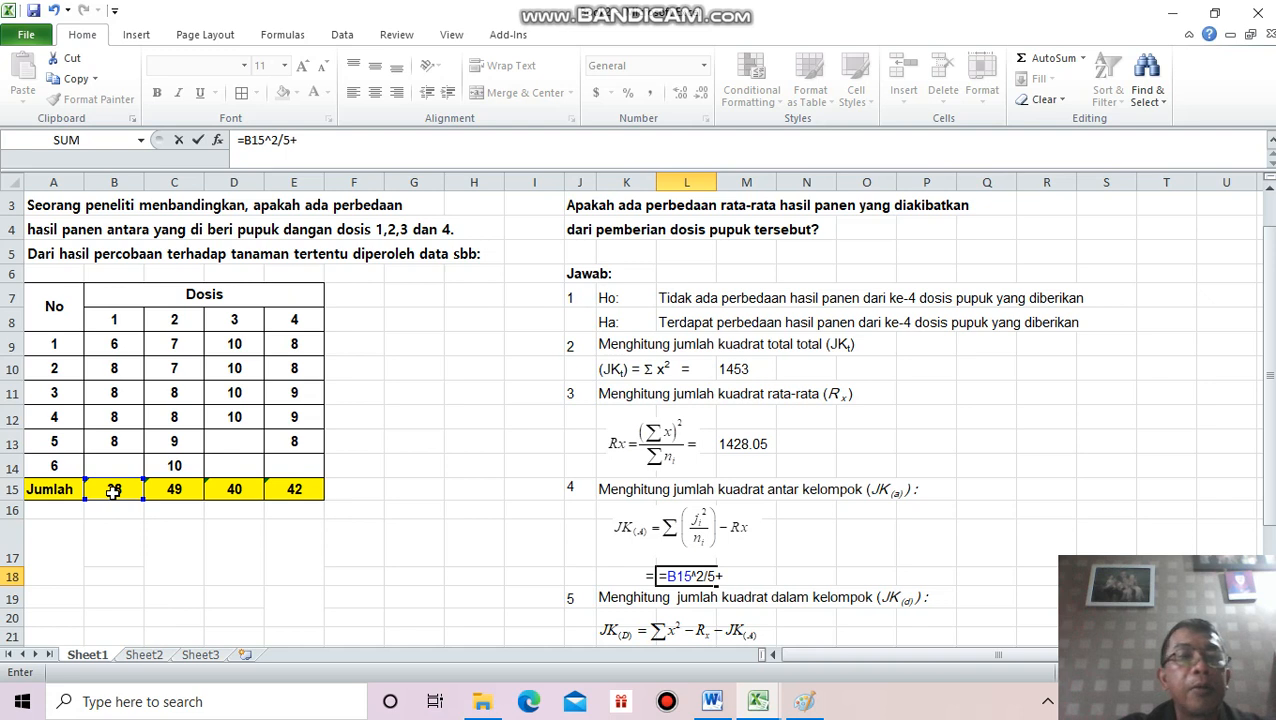
pyautogui.click(171, 489)
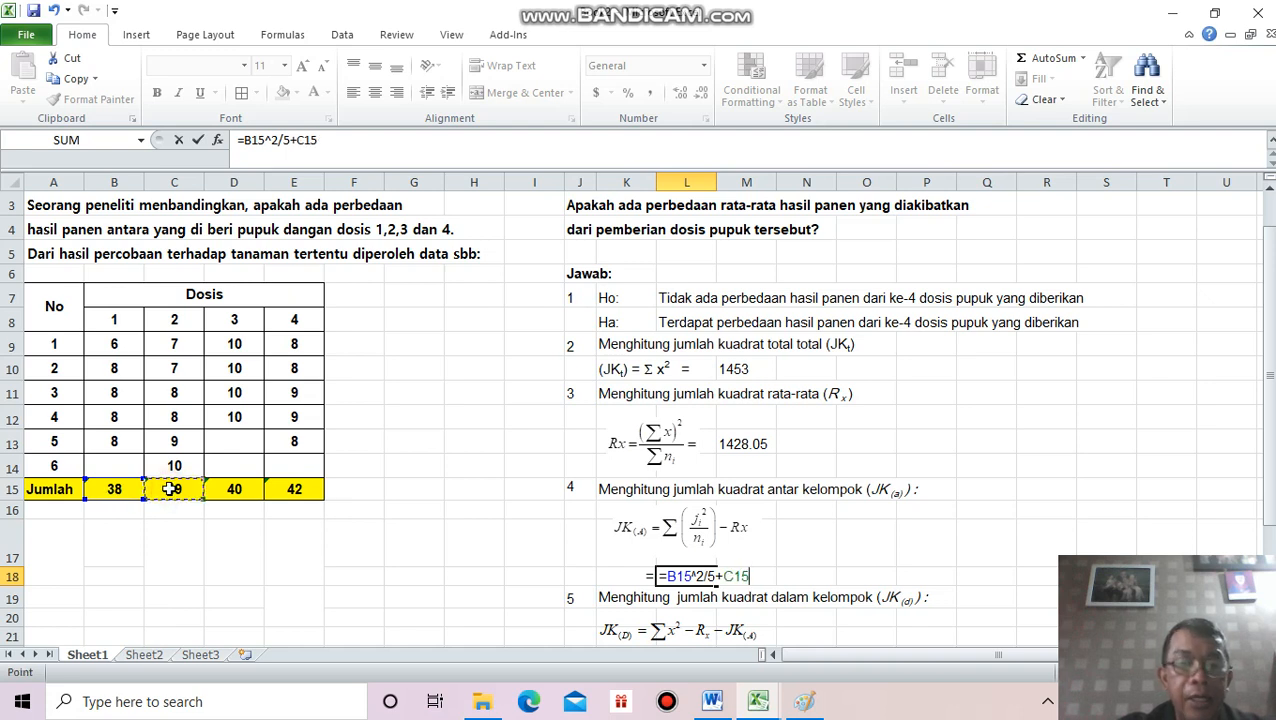
pyautogui.write('^2')
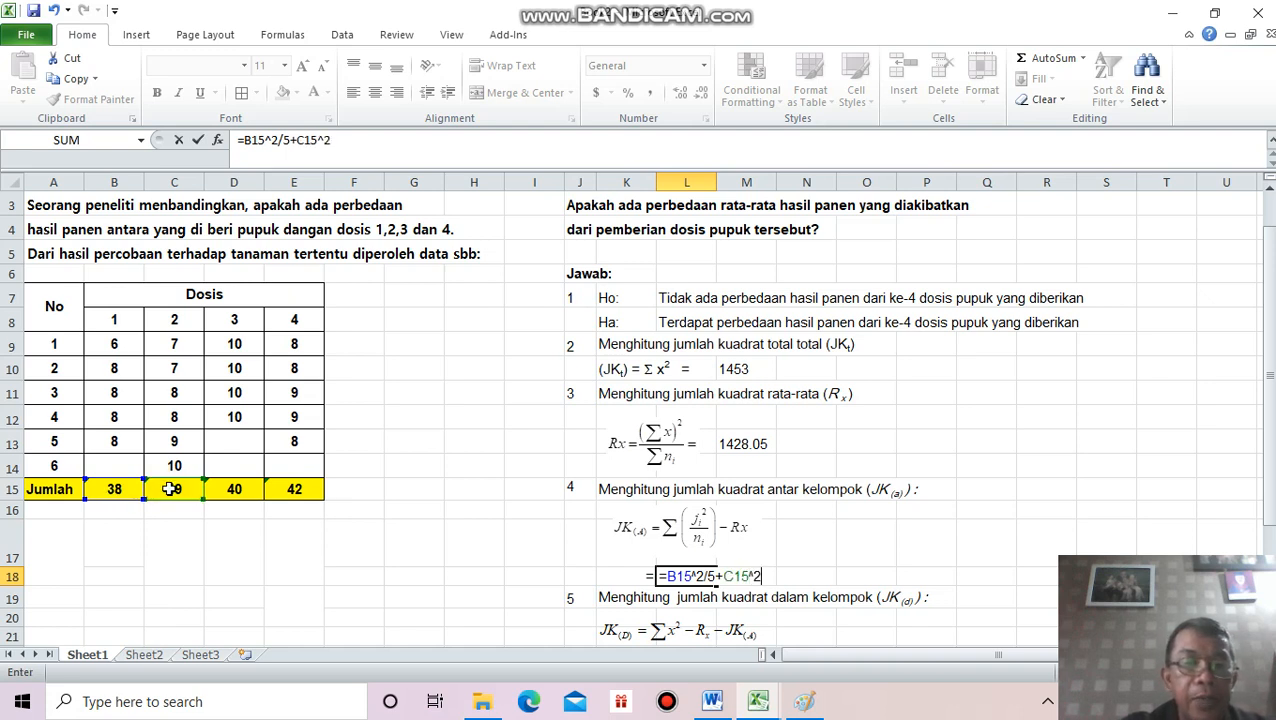
pyautogui.write('/')
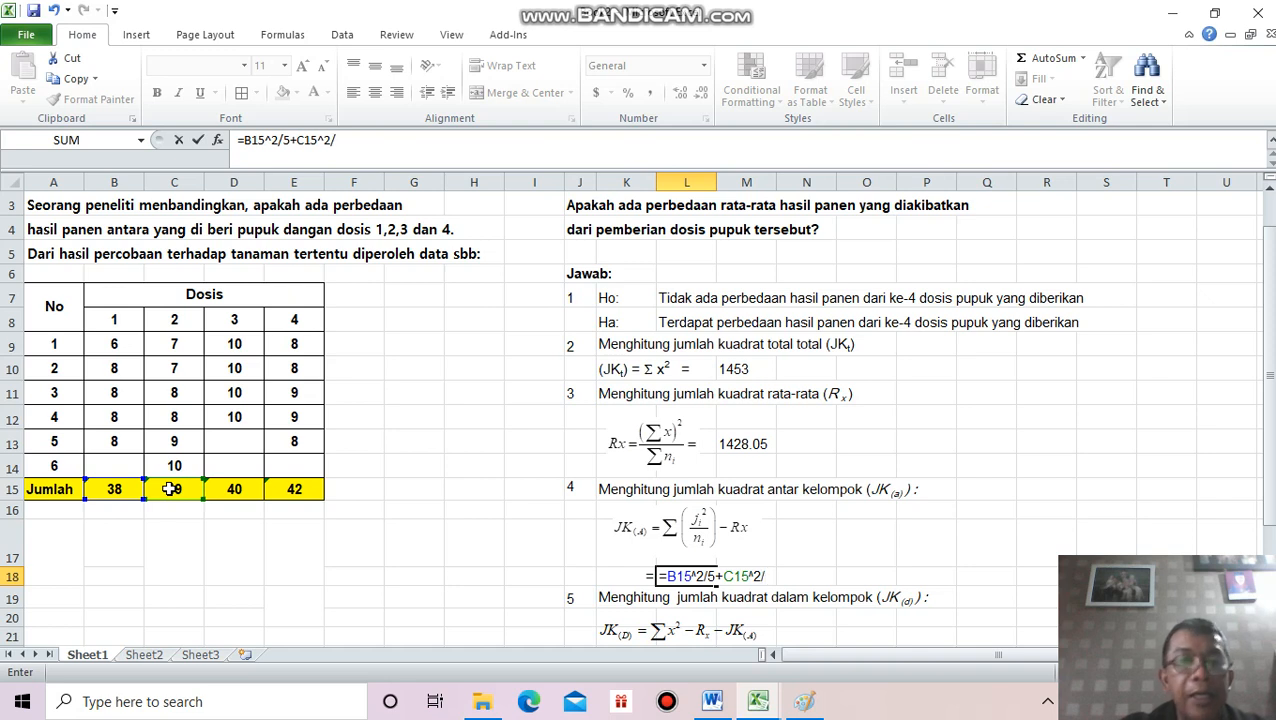
pyautogui.write('6')
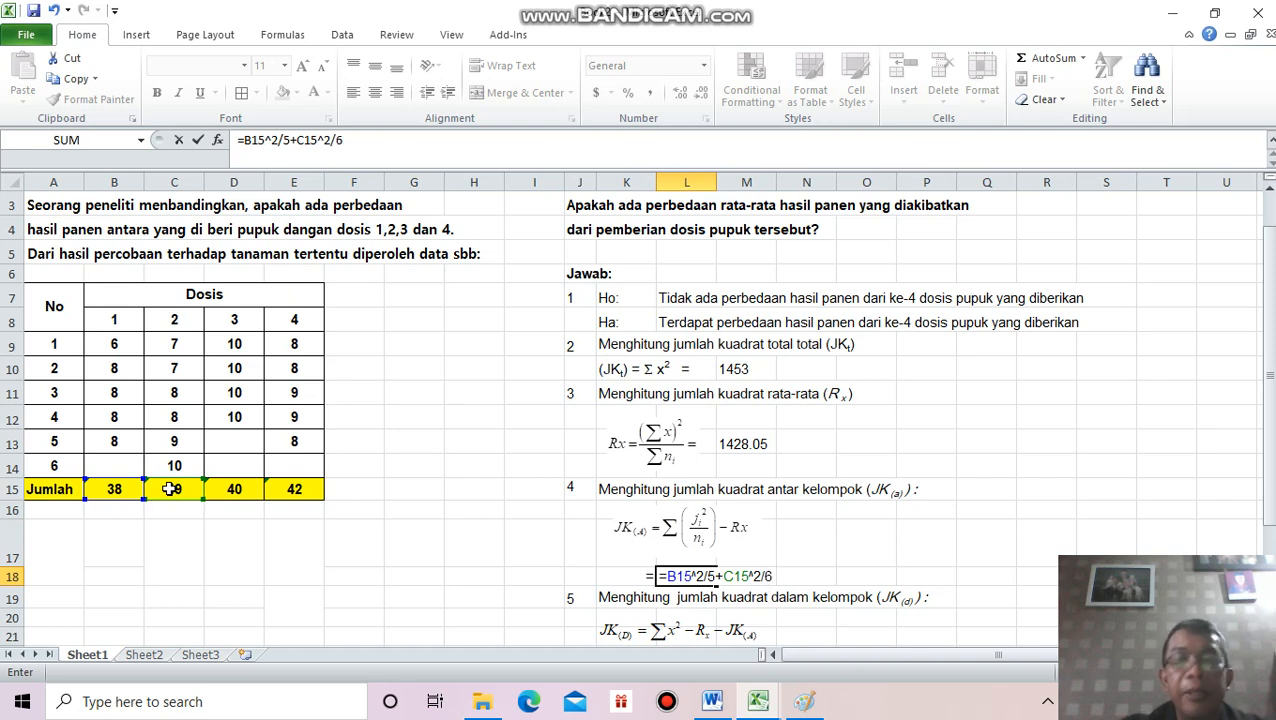
# Add the dose 3 and dose 4 terms, +D15^2/4+E15^2/5, to the between-group formula in cell L18.
pyautogui.write('+')
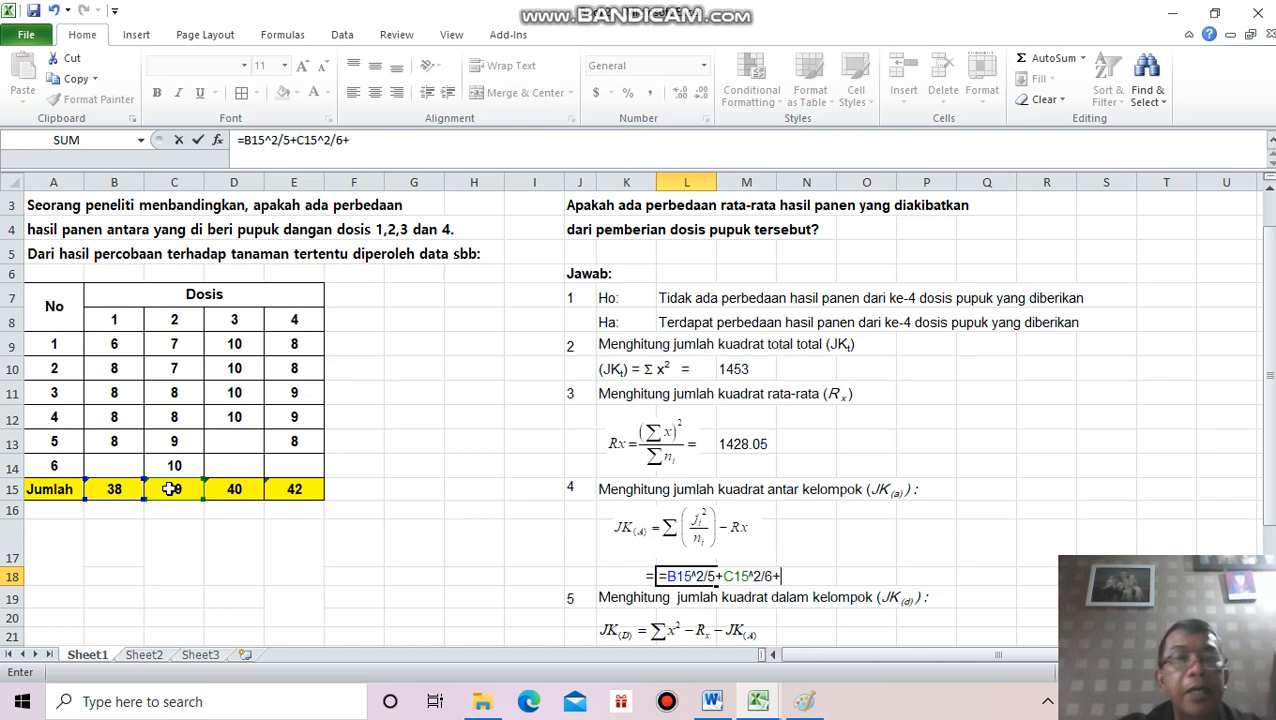
pyautogui.click(234, 486)
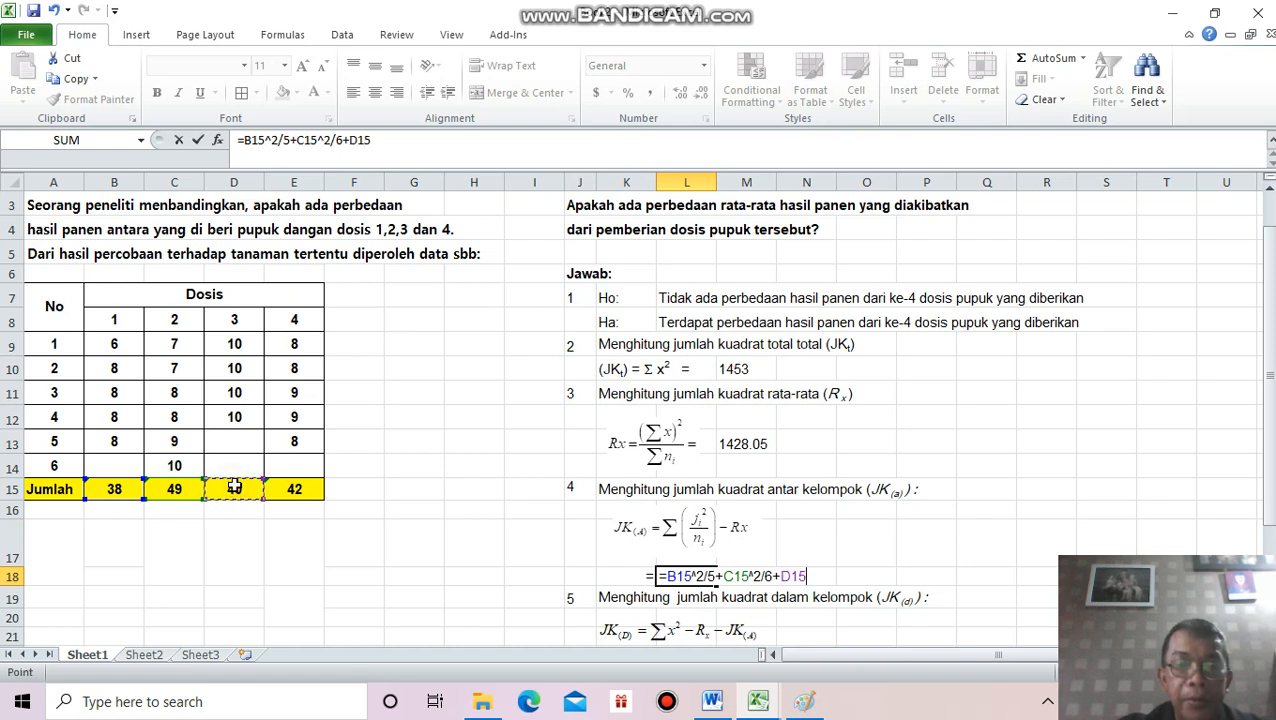
pyautogui.write('^2')
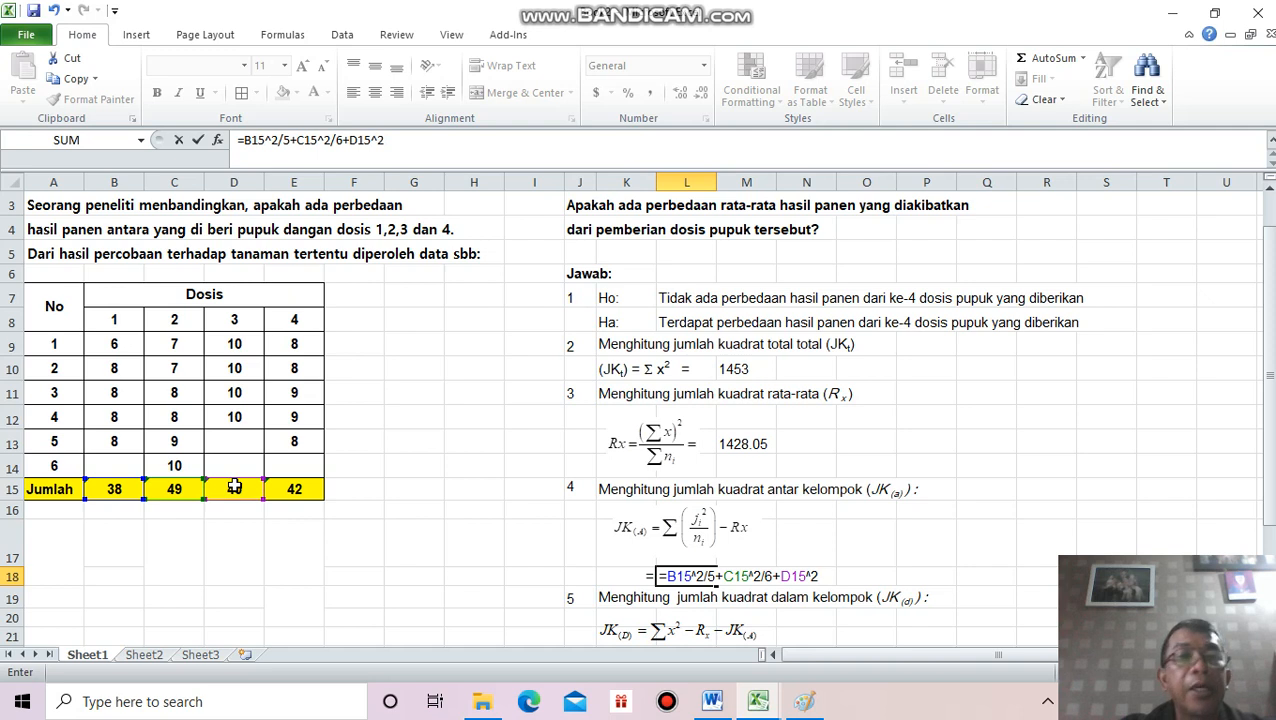
pyautogui.write('/4+')
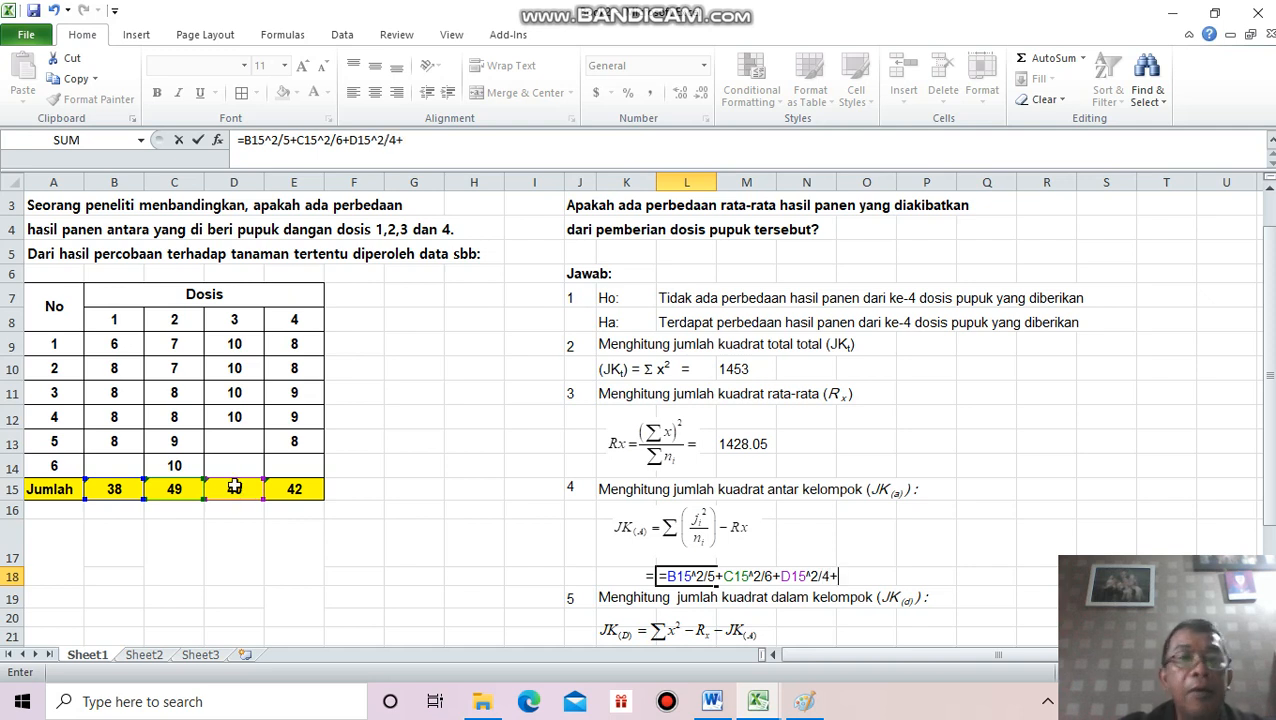
pyautogui.click(306, 487)
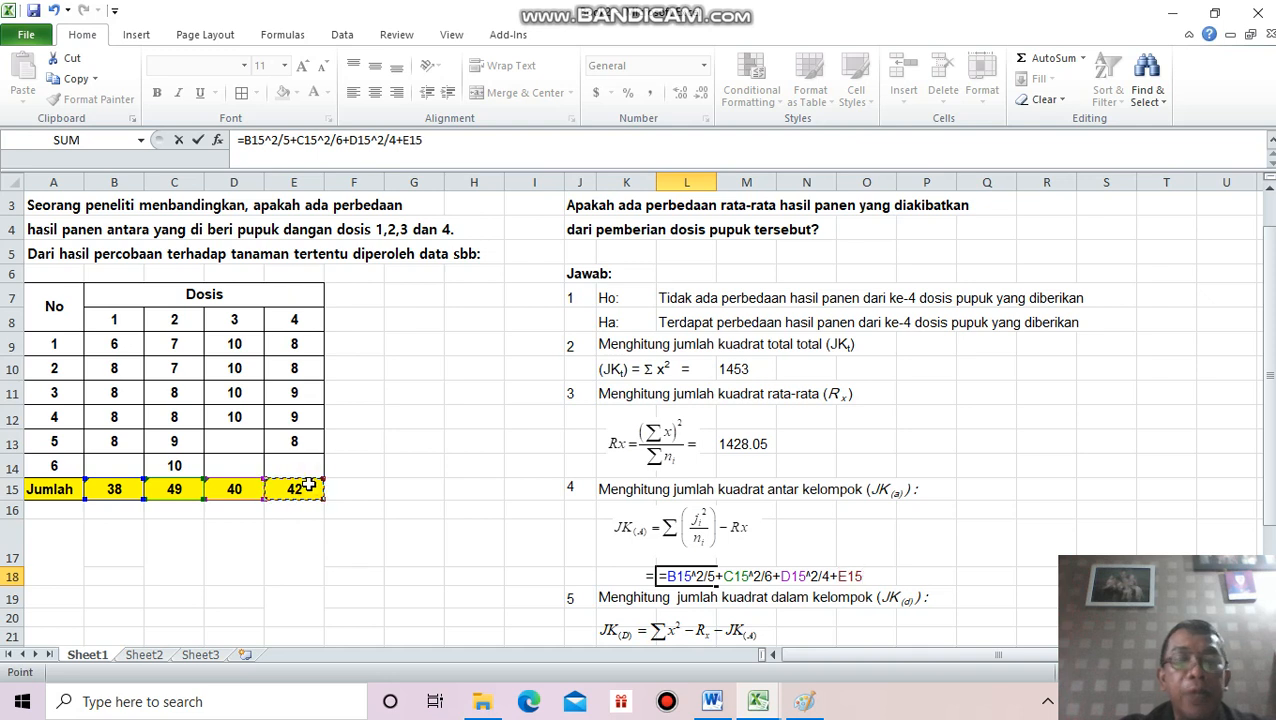
pyautogui.write('^2')
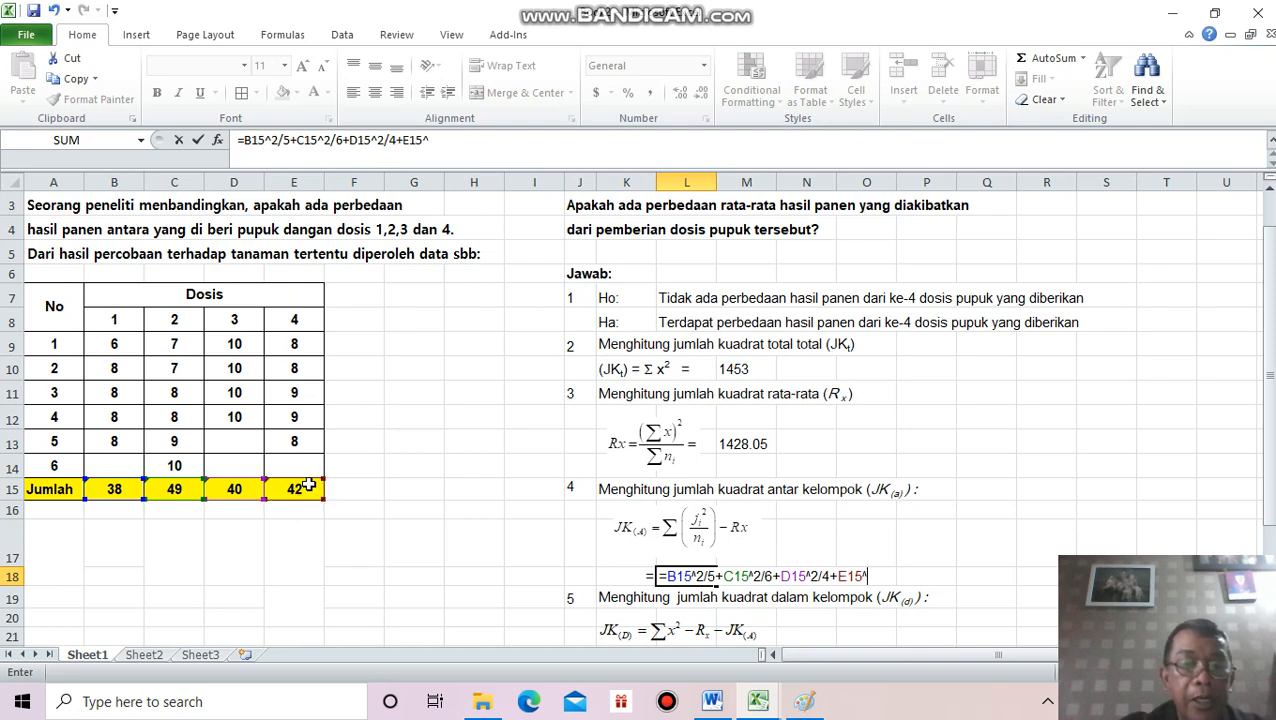
pyautogui.write('/')
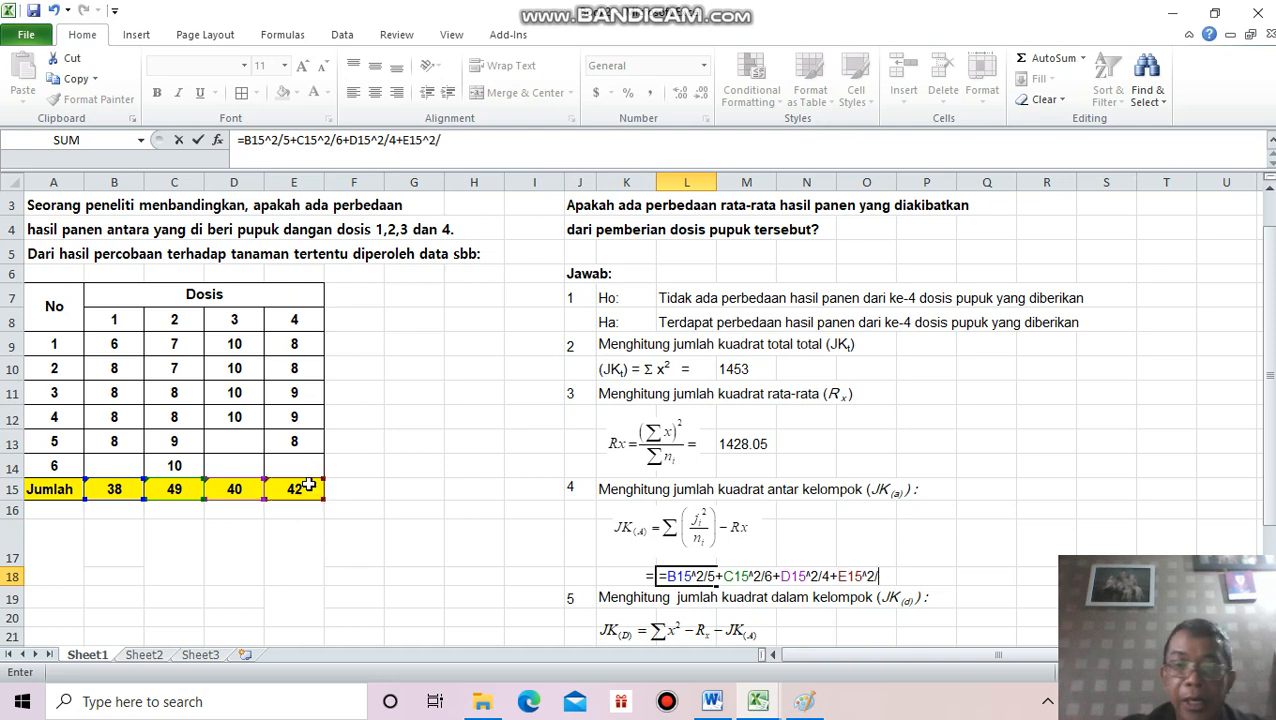
pyautogui.write('5')
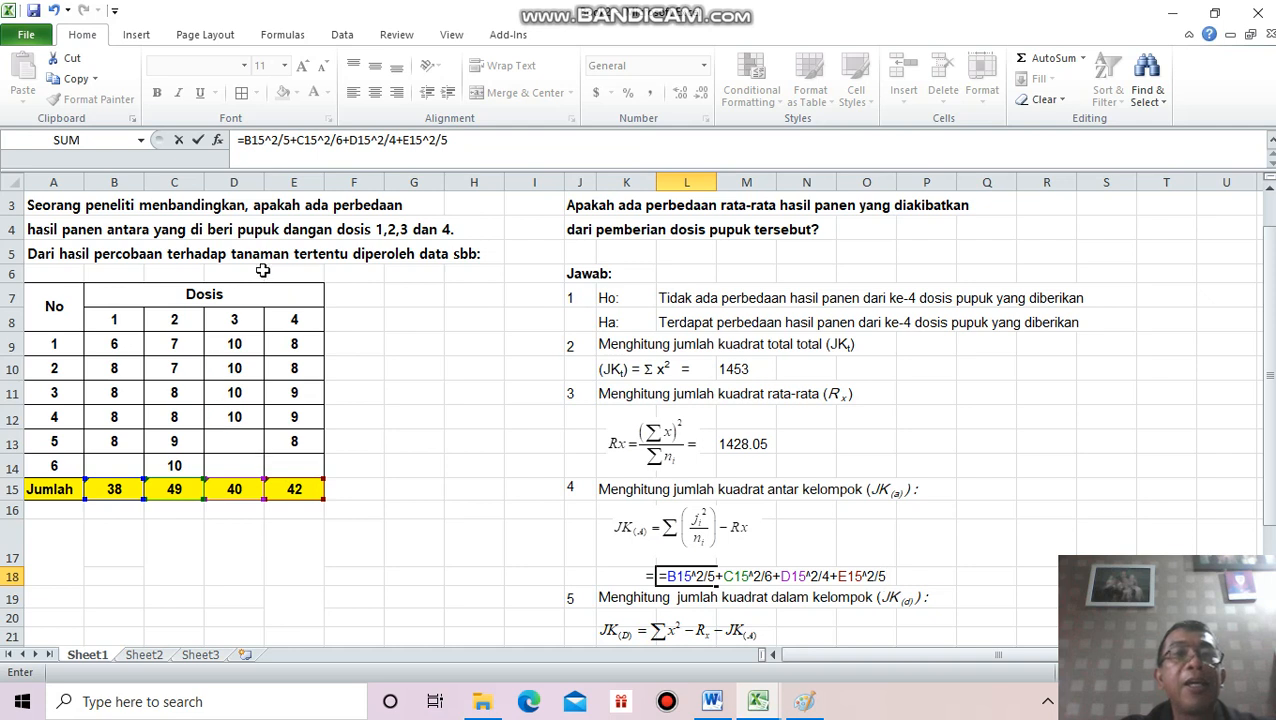
# Enclose the four dose terms in parentheses and subtract Rx to complete =(B15^2/5+C15^2/6+D15^2/4+E15^2/5)-M13 in cell L18.
pyautogui.click(250, 145)
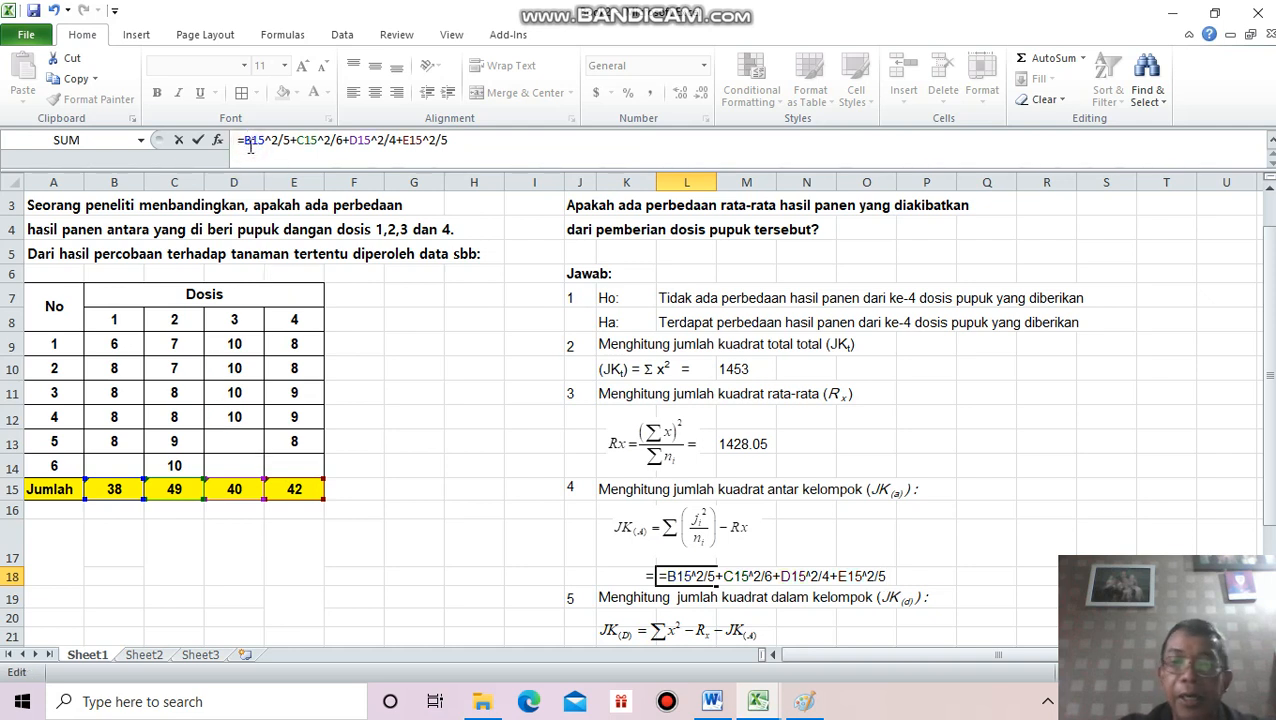
pyautogui.write('(')
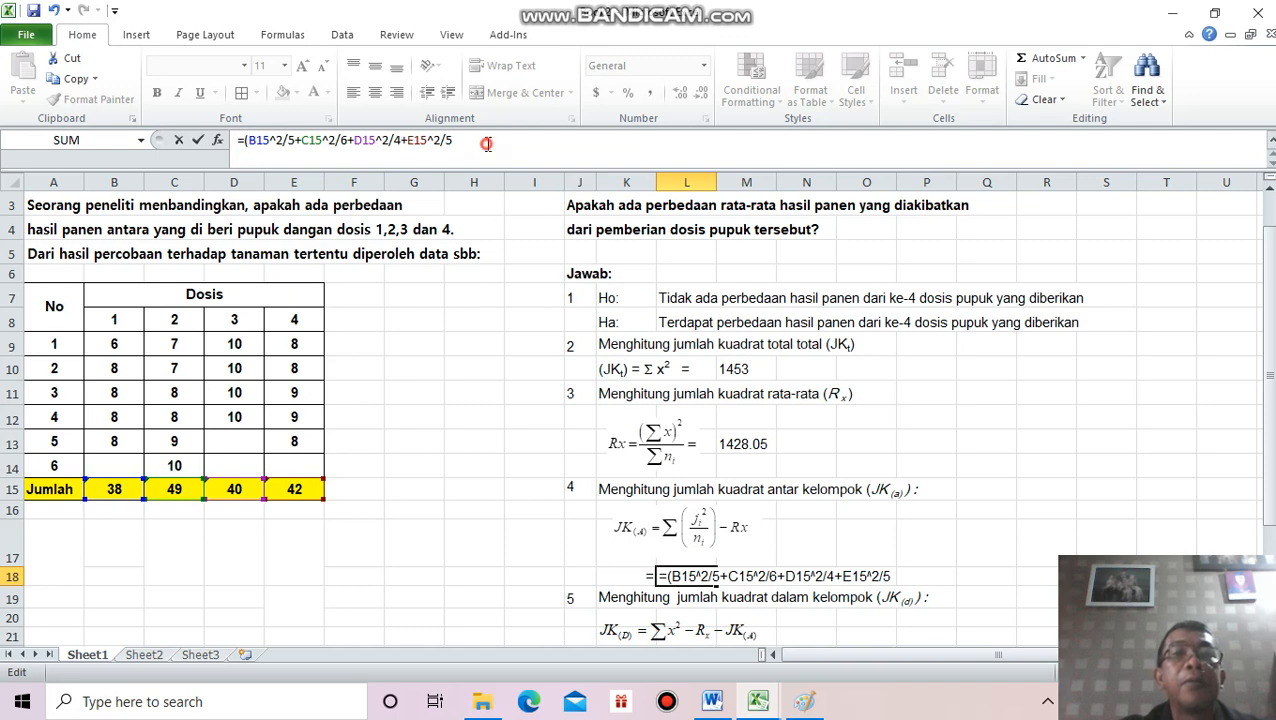
pyautogui.write(')')
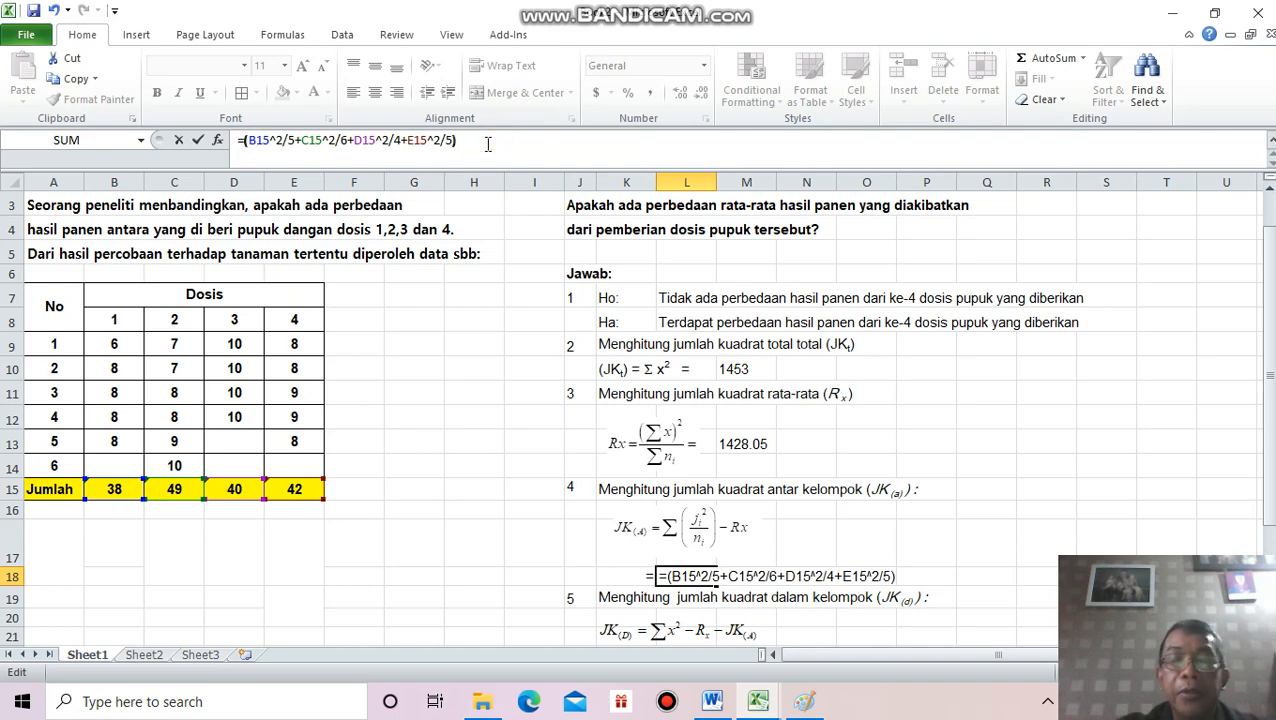
pyautogui.write('-')
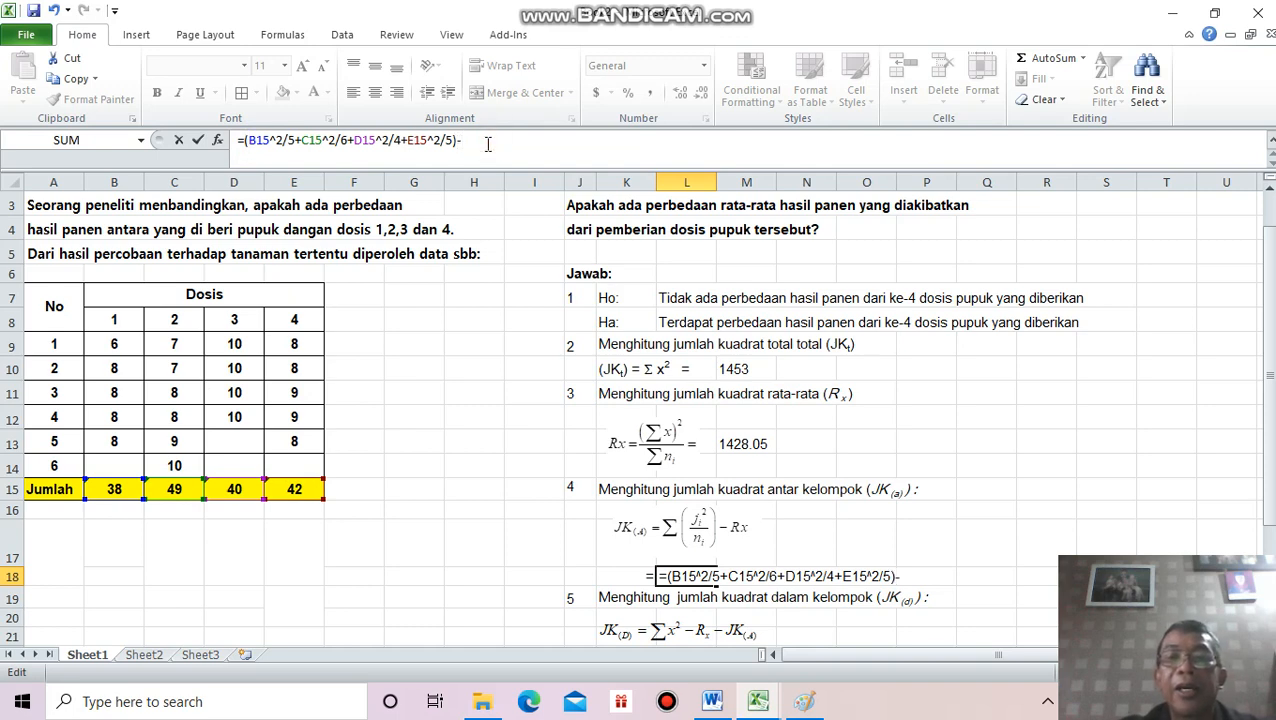
pyautogui.click(745, 443)
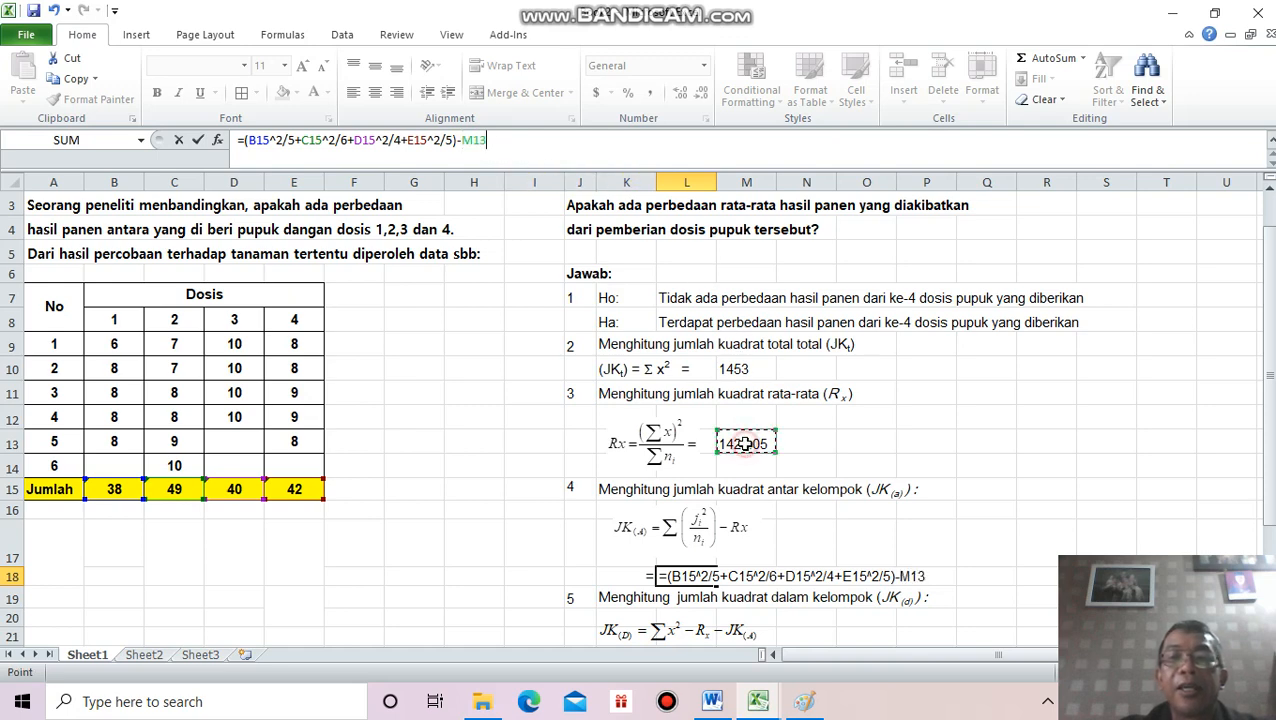
pyautogui.press('Return')
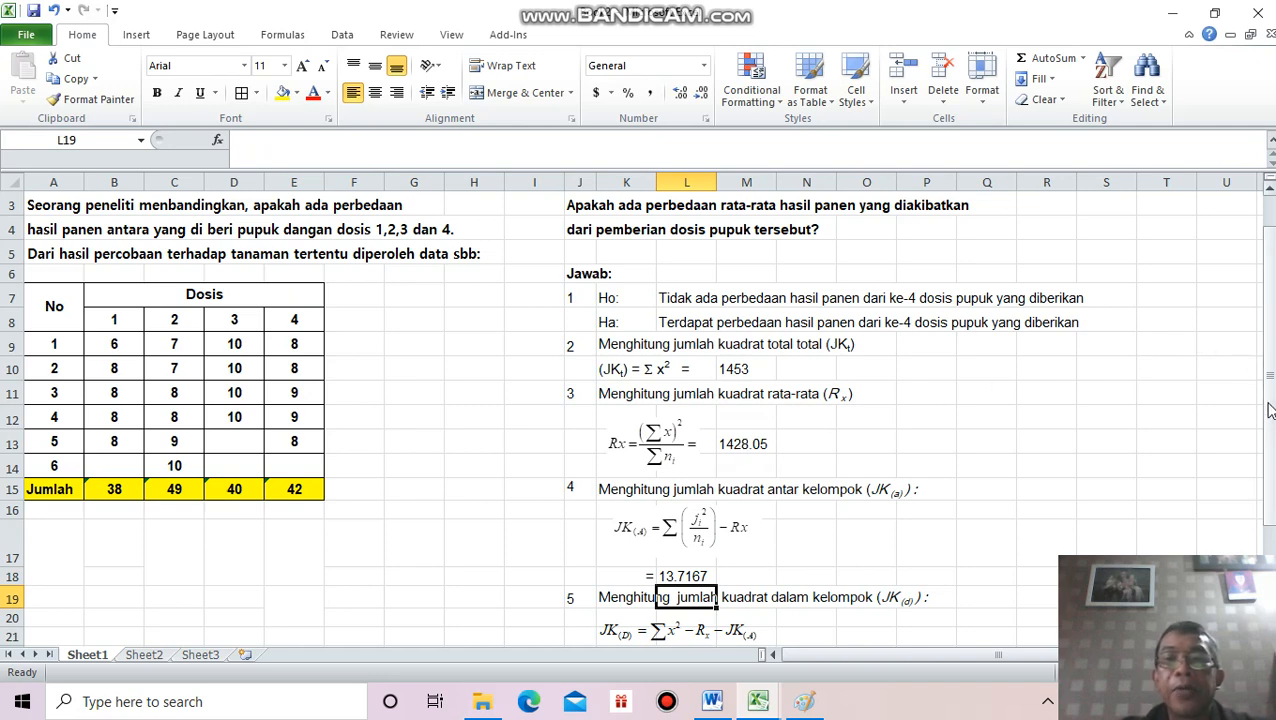
# Enter a literal equals sign as text in cell N21, beside the JK(D) equation.
pyautogui.moveTo(1268, 410); pyautogui.dragTo(1268, 458)
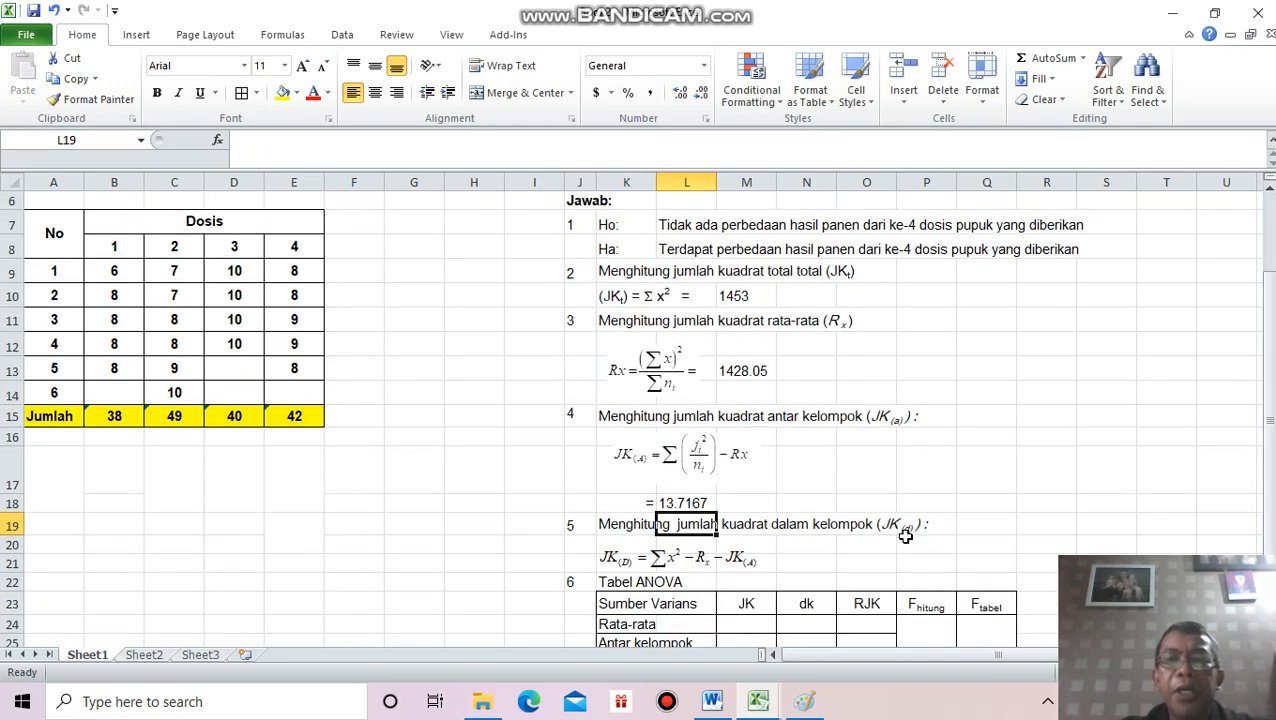
pyautogui.click(811, 564)
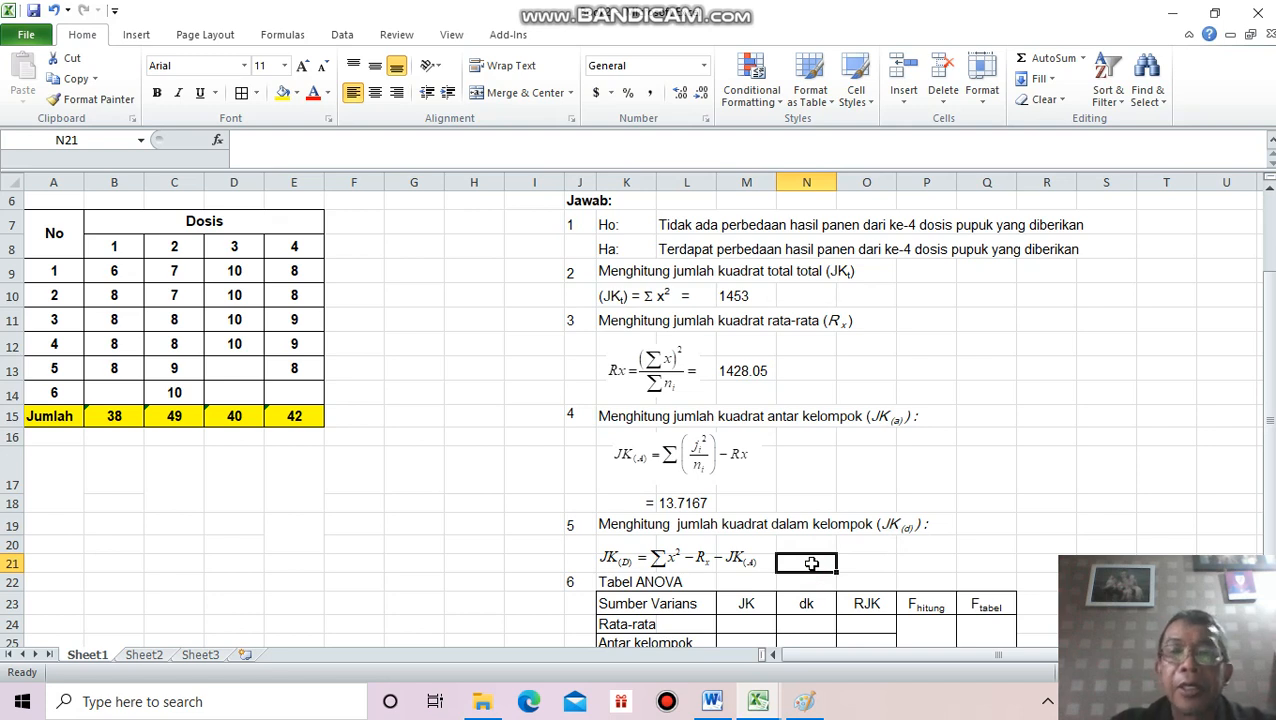
pyautogui.write("'=")
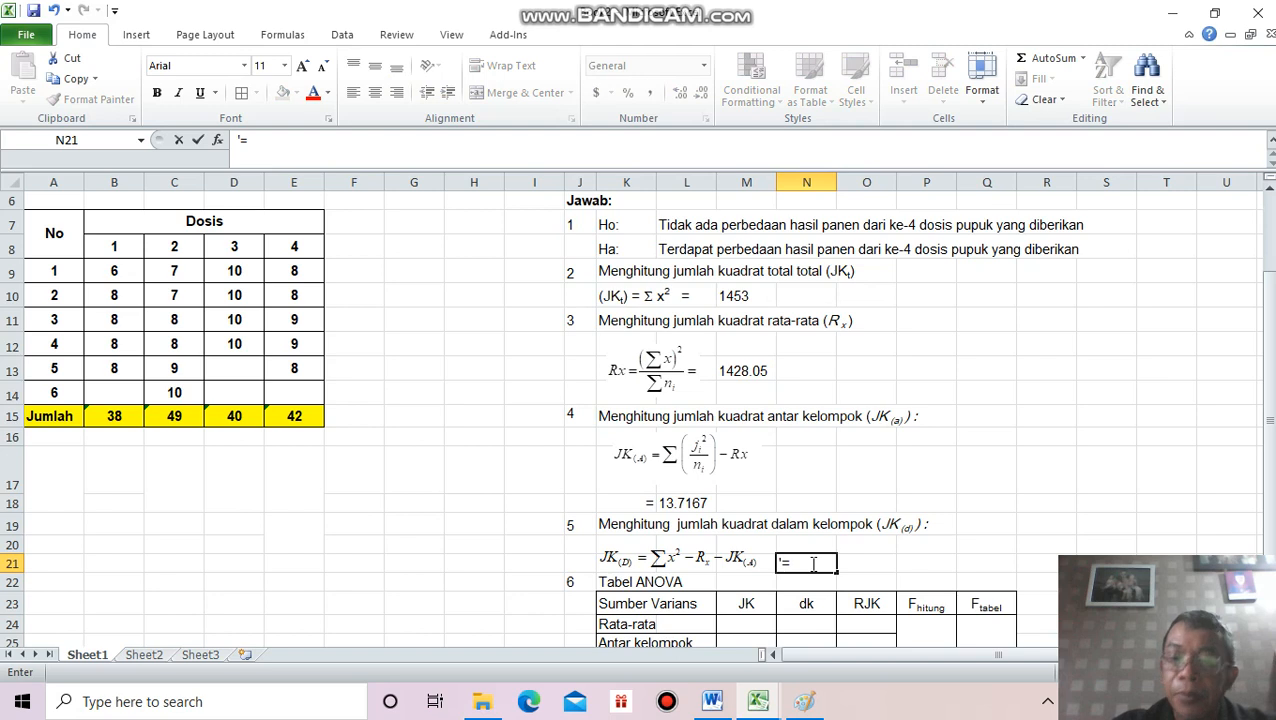
pyautogui.press('Return')
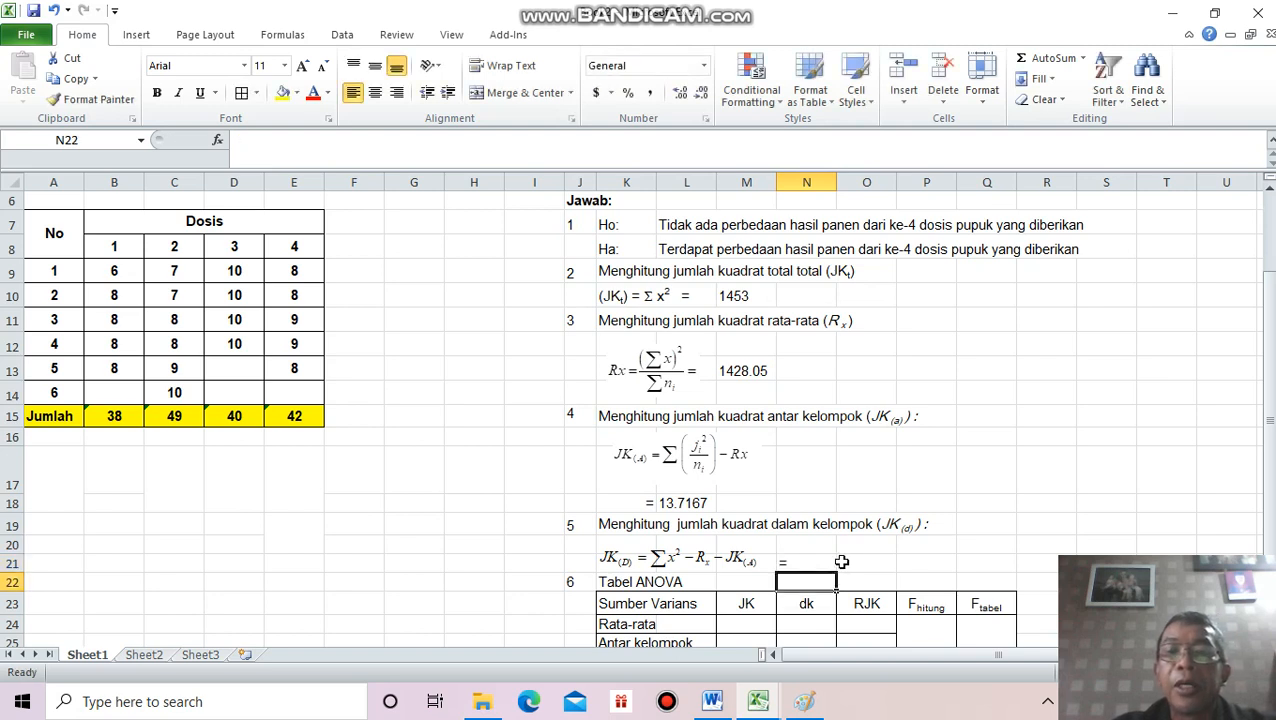
# Calculate the within-group sum of squares (JK(D)) in cell O21 with the formula =M10-M13-L18.
pyautogui.click(857, 562)
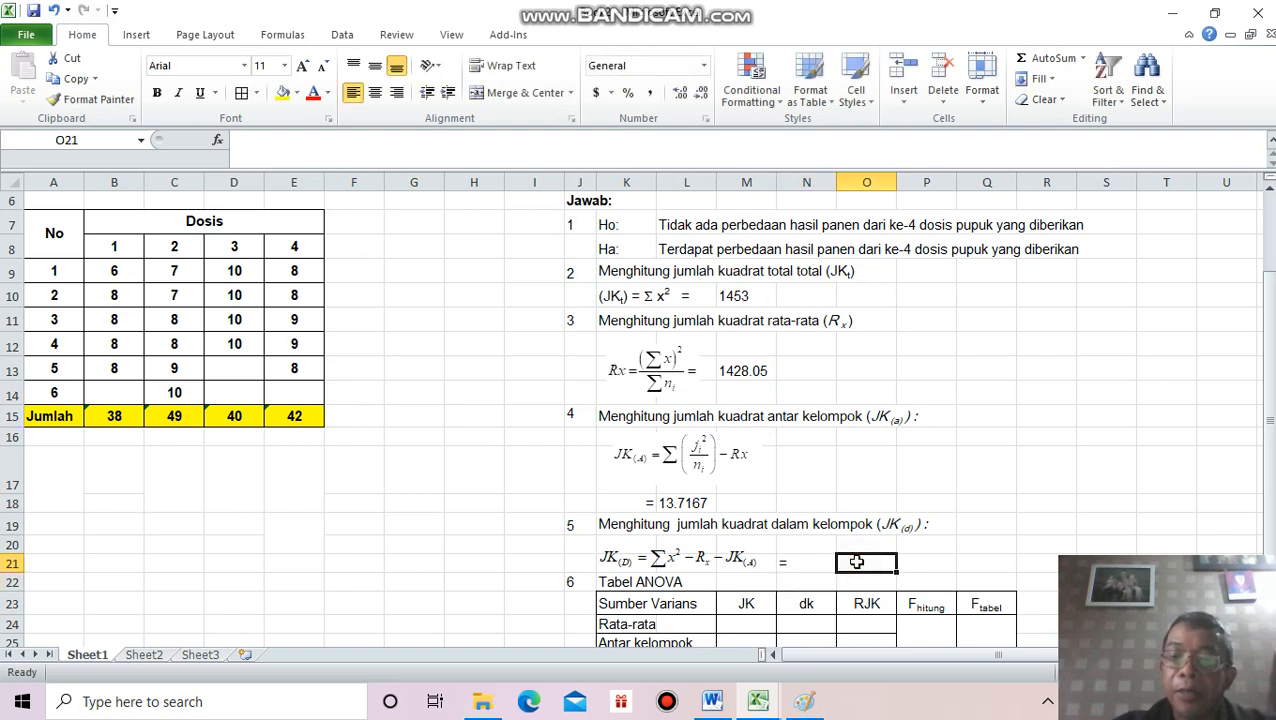
pyautogui.write('=')
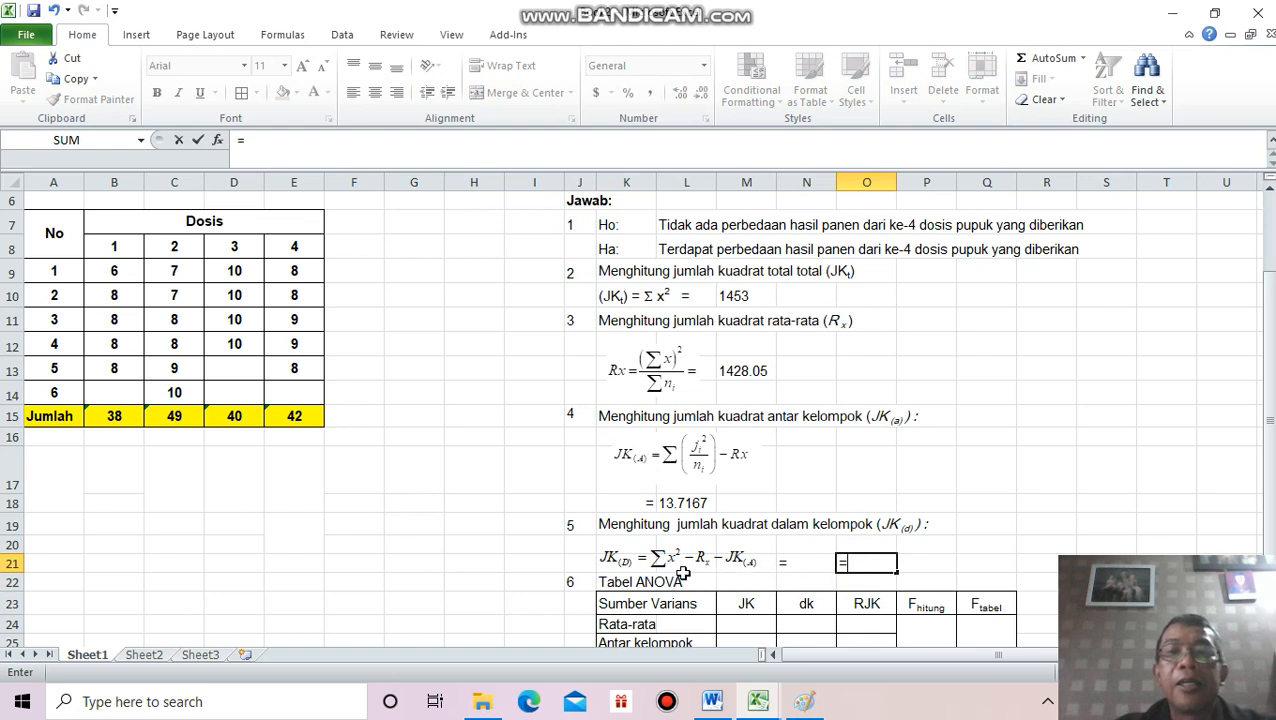
pyautogui.click(741, 297)
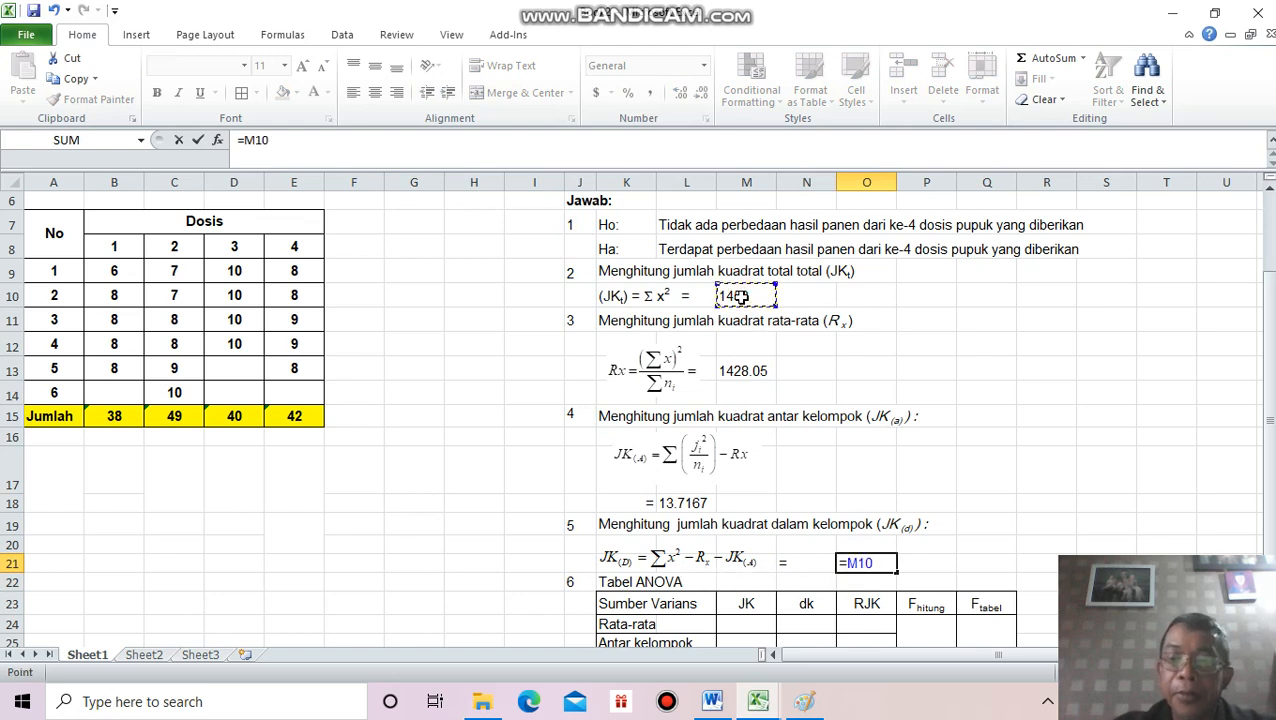
pyautogui.write('-')
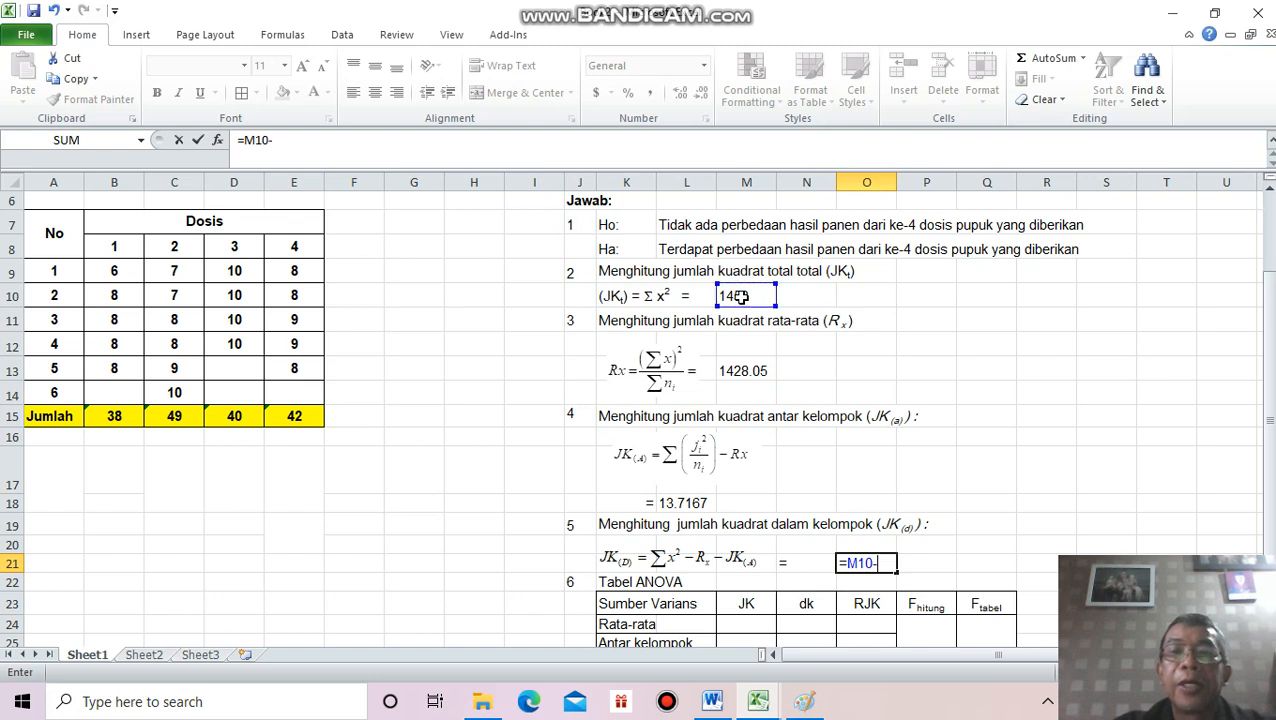
pyautogui.click(735, 370)
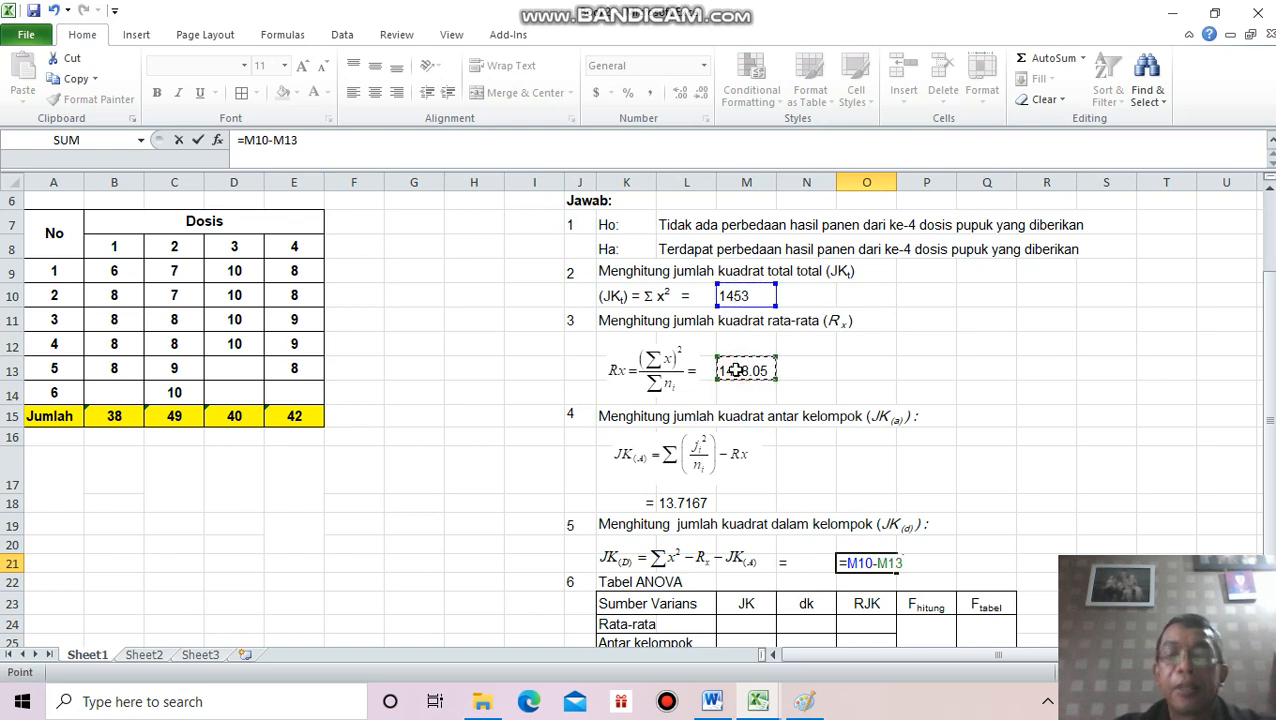
pyautogui.write('-')
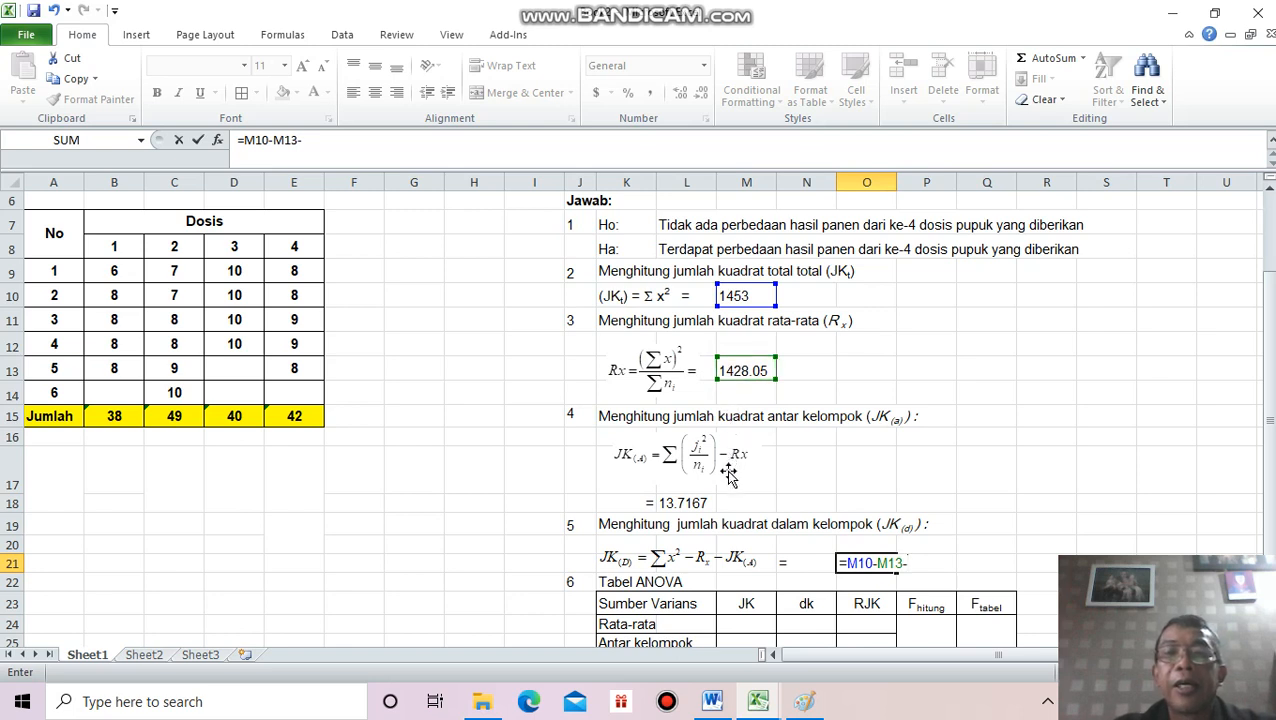
pyautogui.click(692, 502)
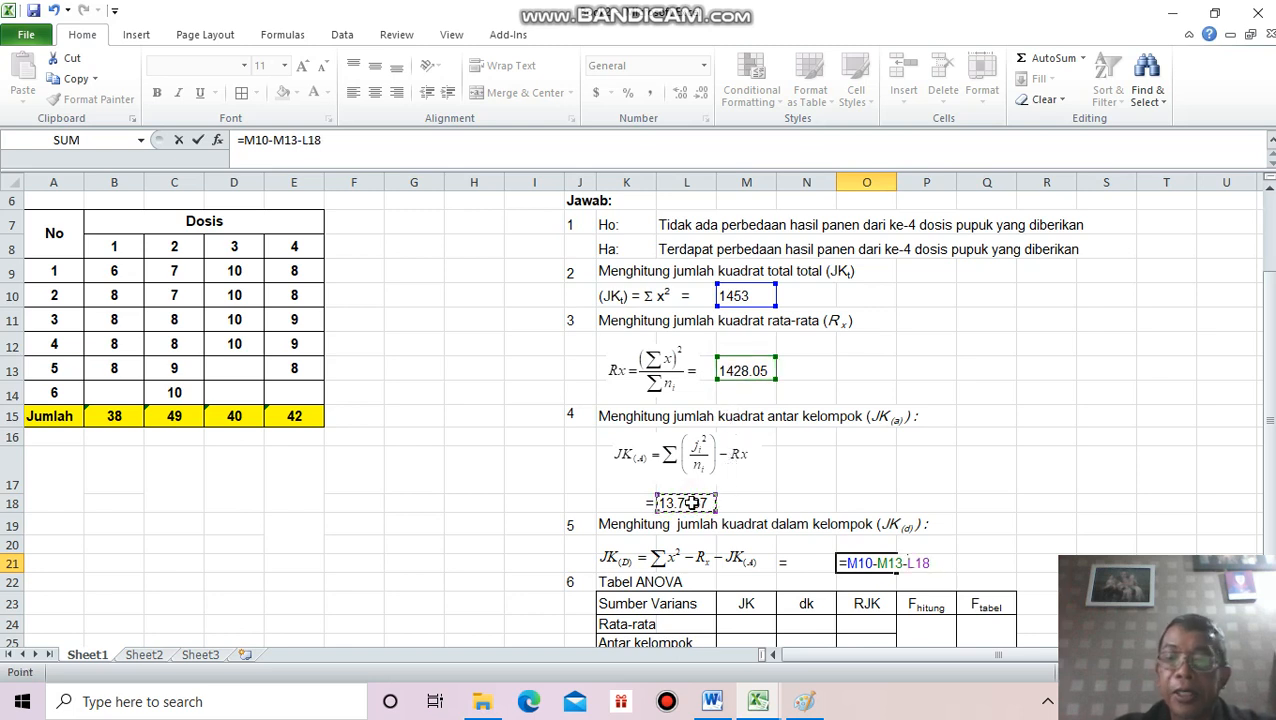
pyautogui.press('Return')
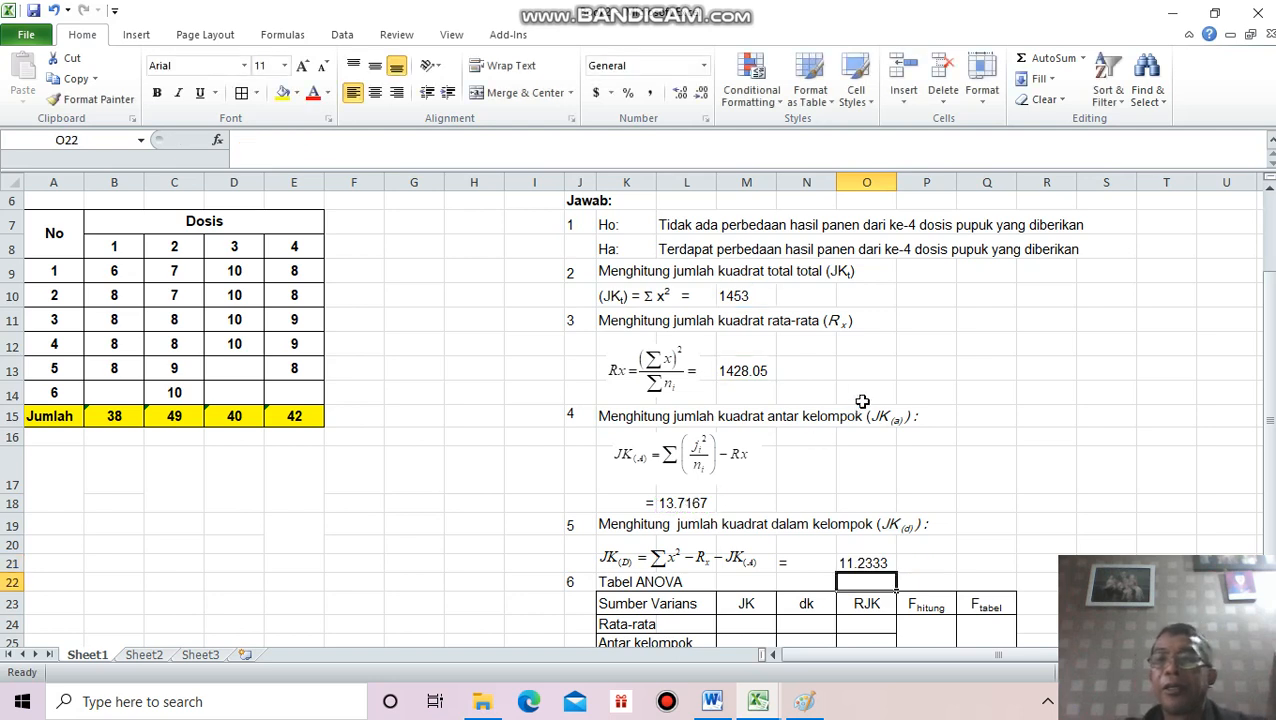
# Examine the Rata-rata row of the ANOVA table and the Rx formula in cell M13 that supplies its JK value.
pyautogui.moveTo(1268, 398); pyautogui.dragTo(1268, 406)
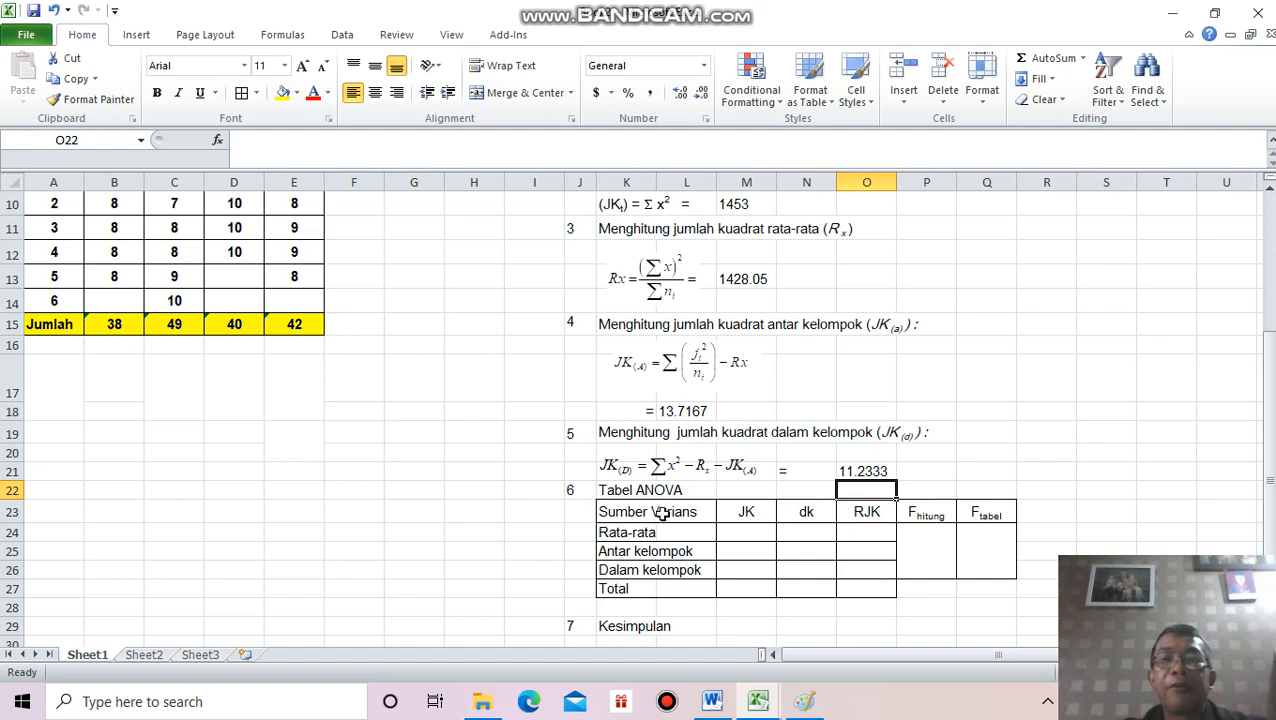
pyautogui.click(757, 531)
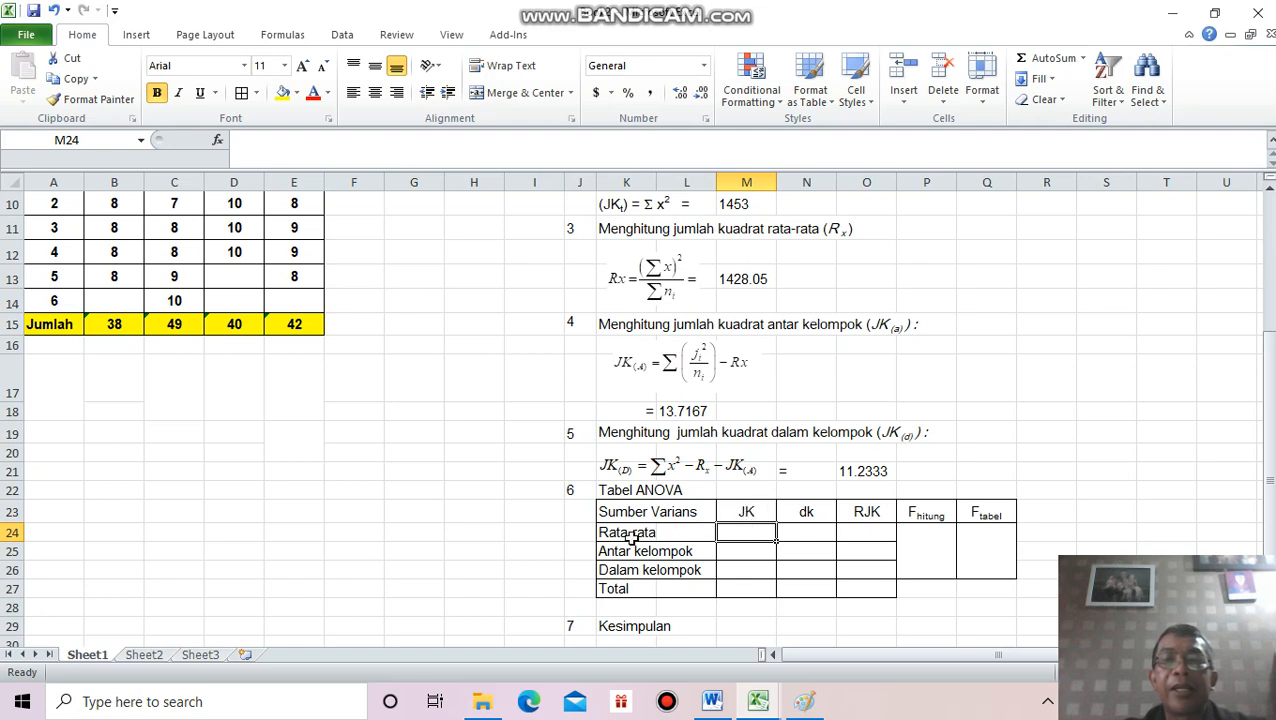
pyautogui.click(799, 535)
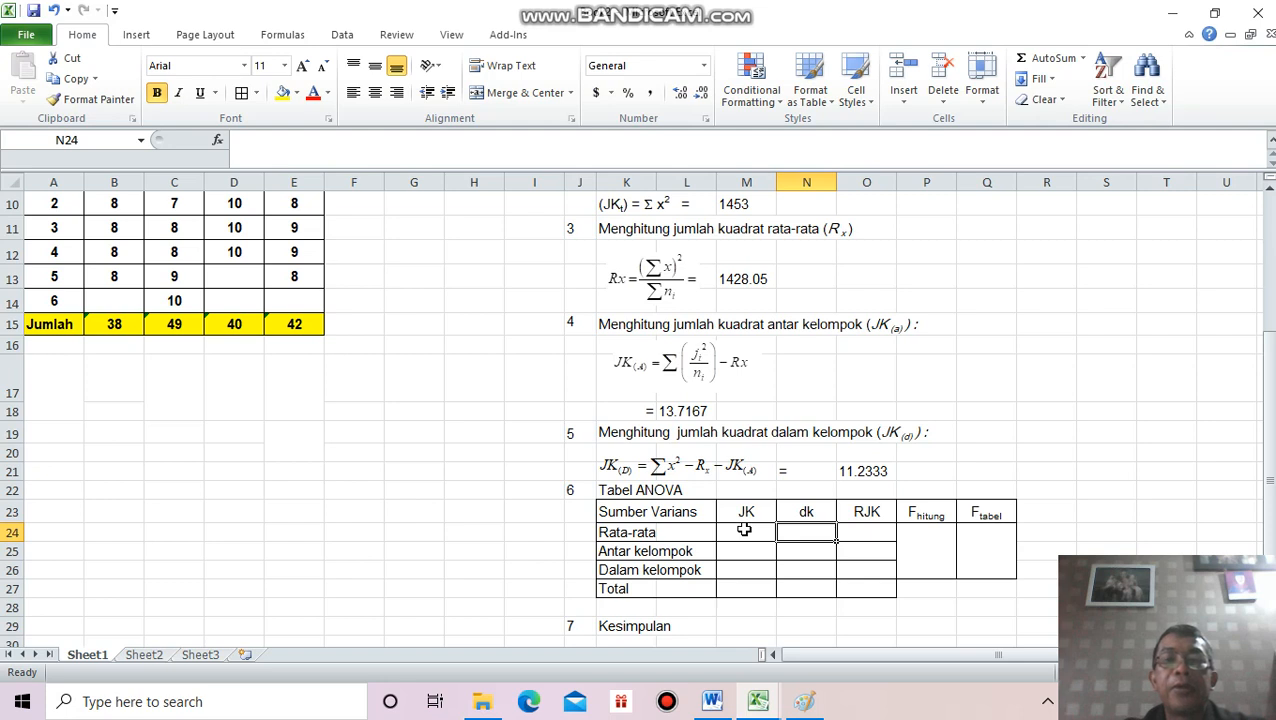
pyautogui.click(744, 530)
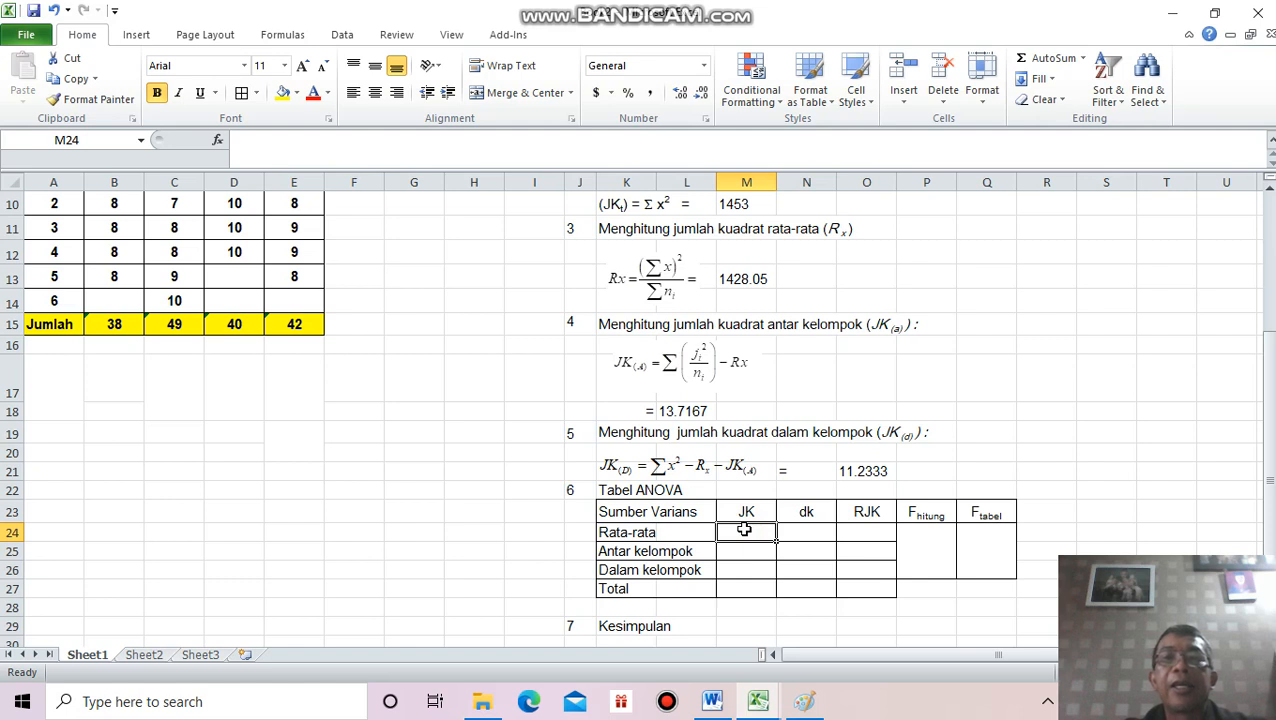
pyautogui.click(747, 279)
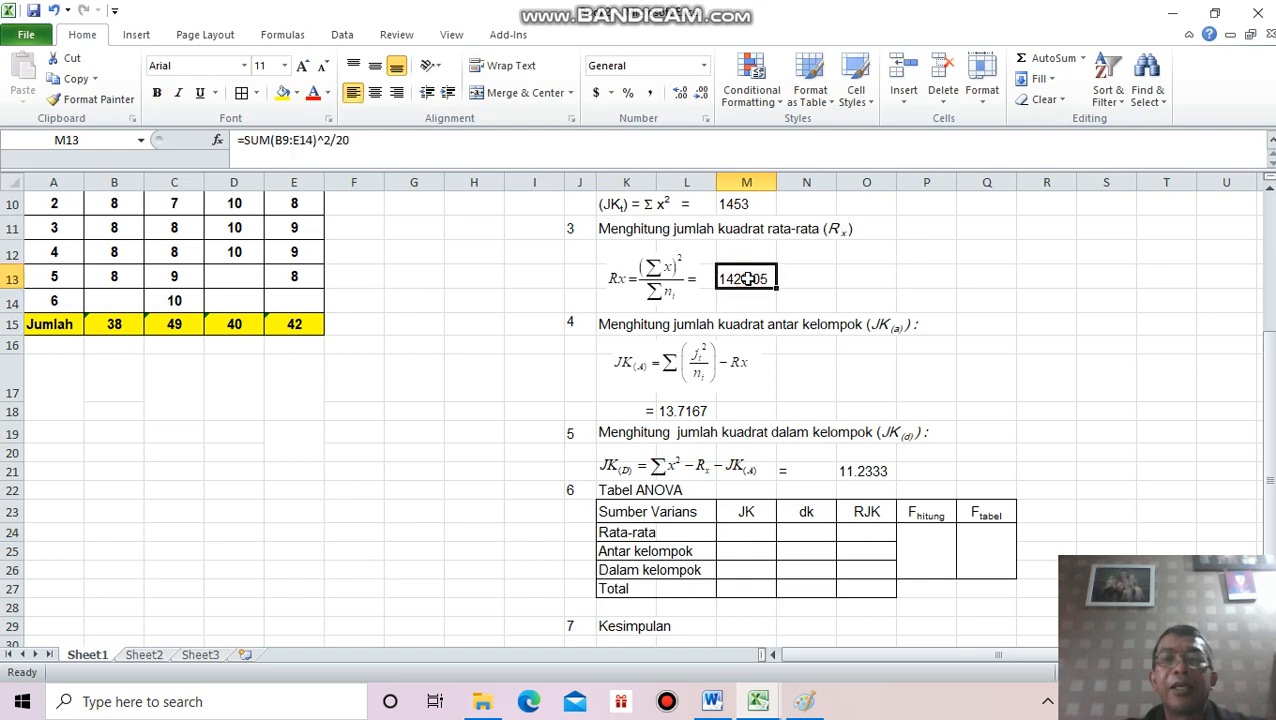
pyautogui.press('Return')
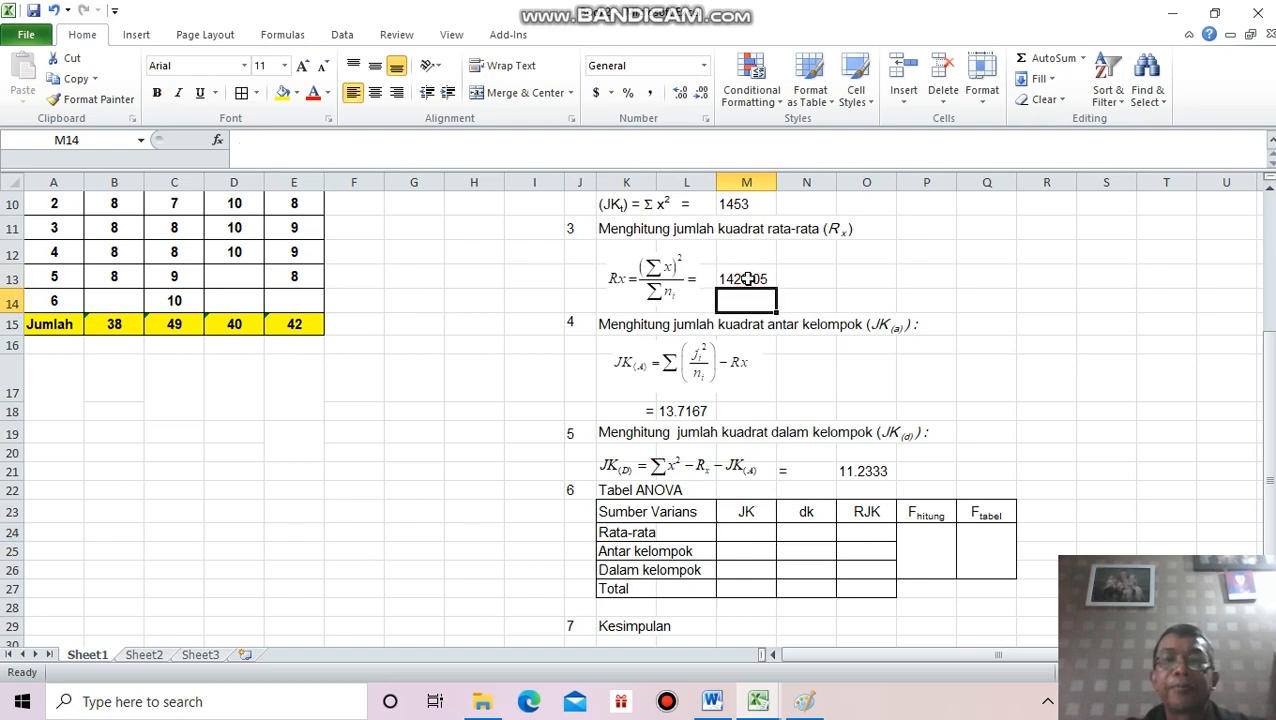
pyautogui.click(747, 279)
pyautogui.doubleClick(747, 279)
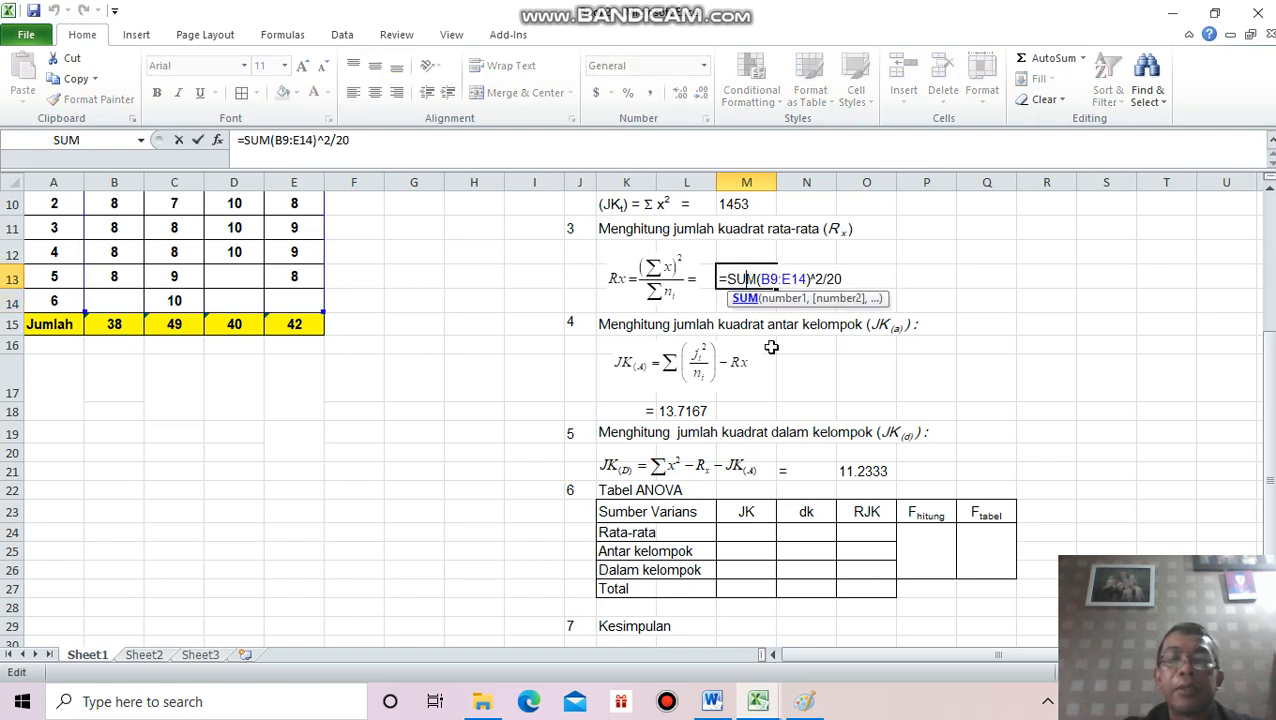
pyautogui.hotkey('ctrl', 'Return')
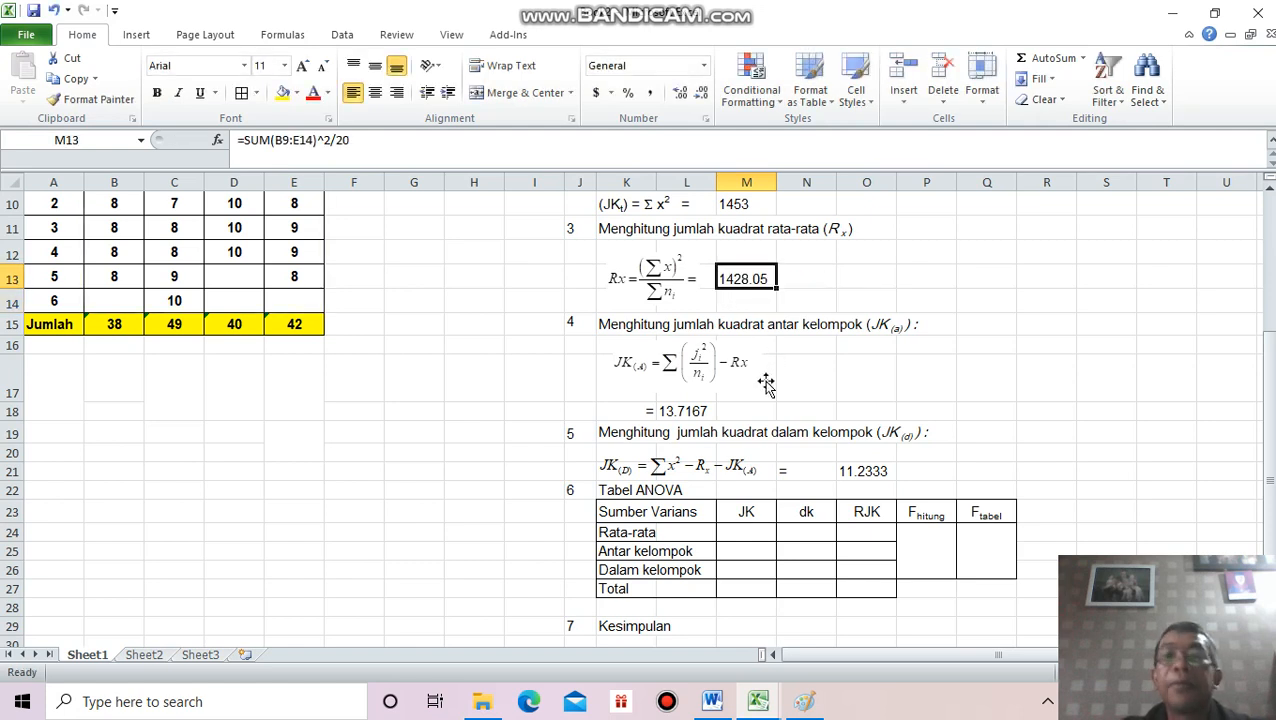
# Link the Rata-rata row's JK cell M24 to the Rx result with the formula =M13.
pyautogui.click(751, 529)
pyautogui.write('=')
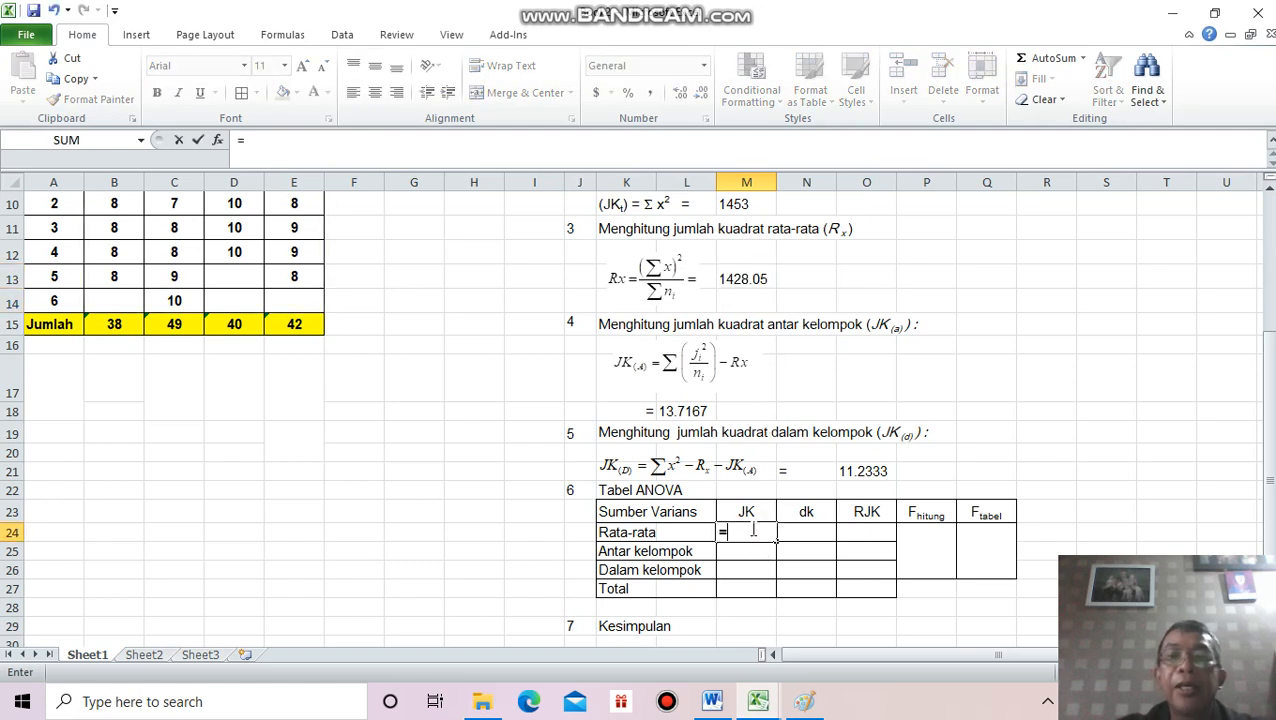
pyautogui.click(745, 279)
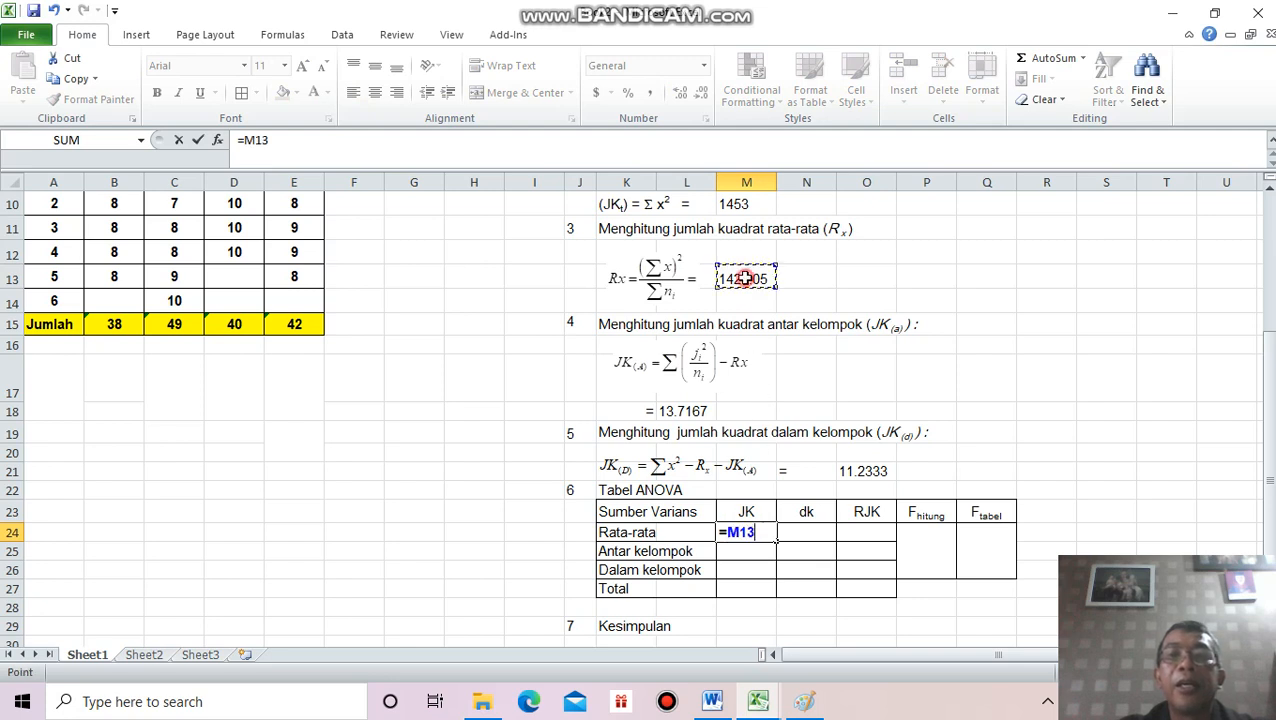
pyautogui.press('Return')
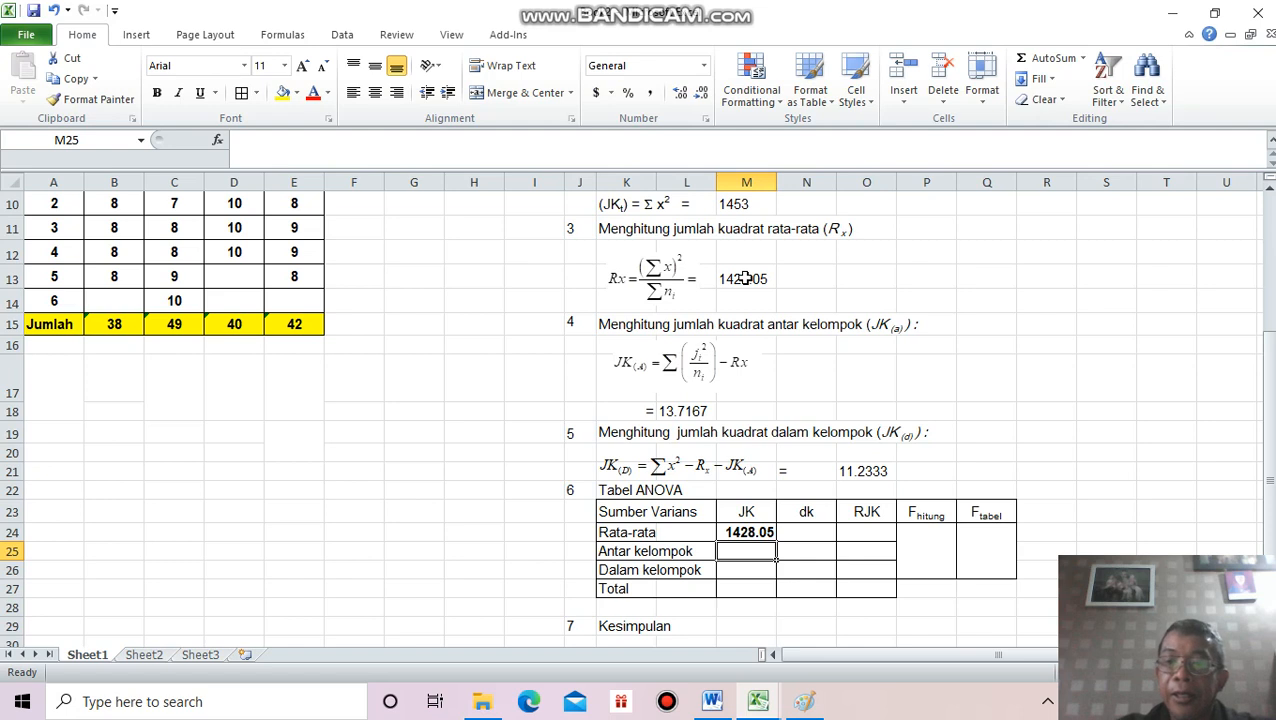
# Link the JK cells of the Antar kelompok and Dalam kelompok rows to their calculated results with =L18 and =O21.
pyautogui.write('=')
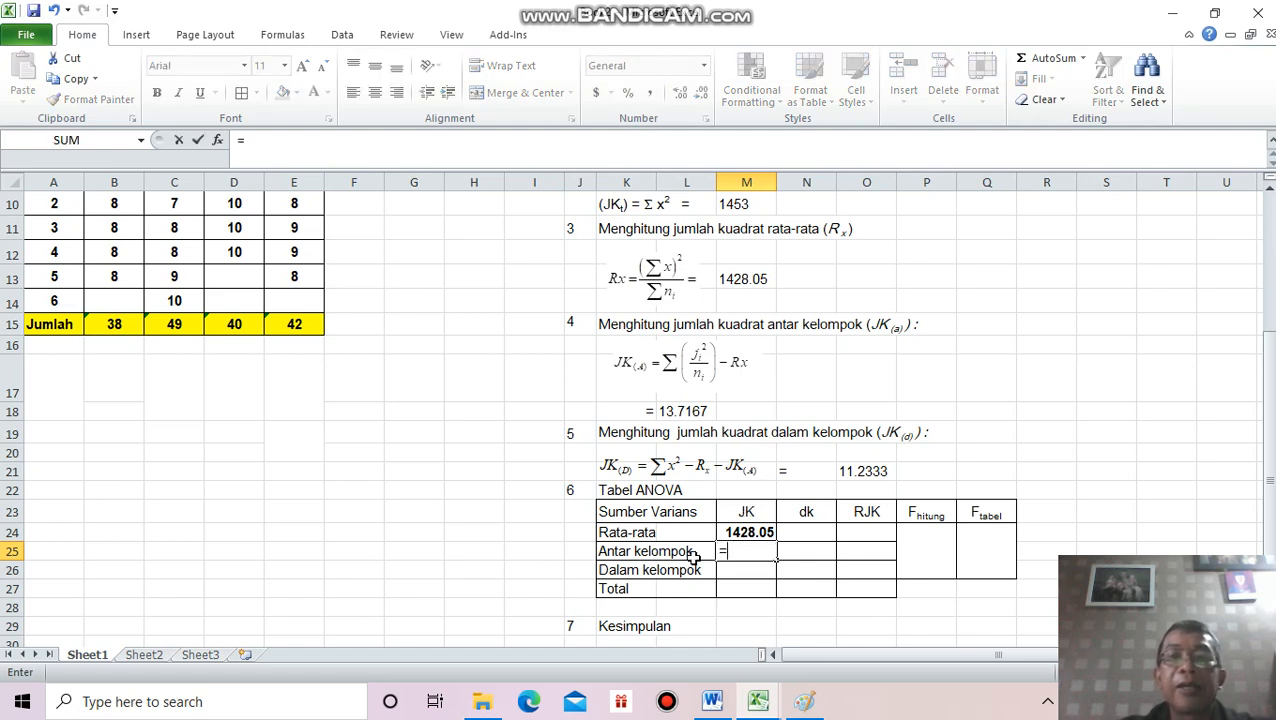
pyautogui.click(693, 410)
pyautogui.press('Return')
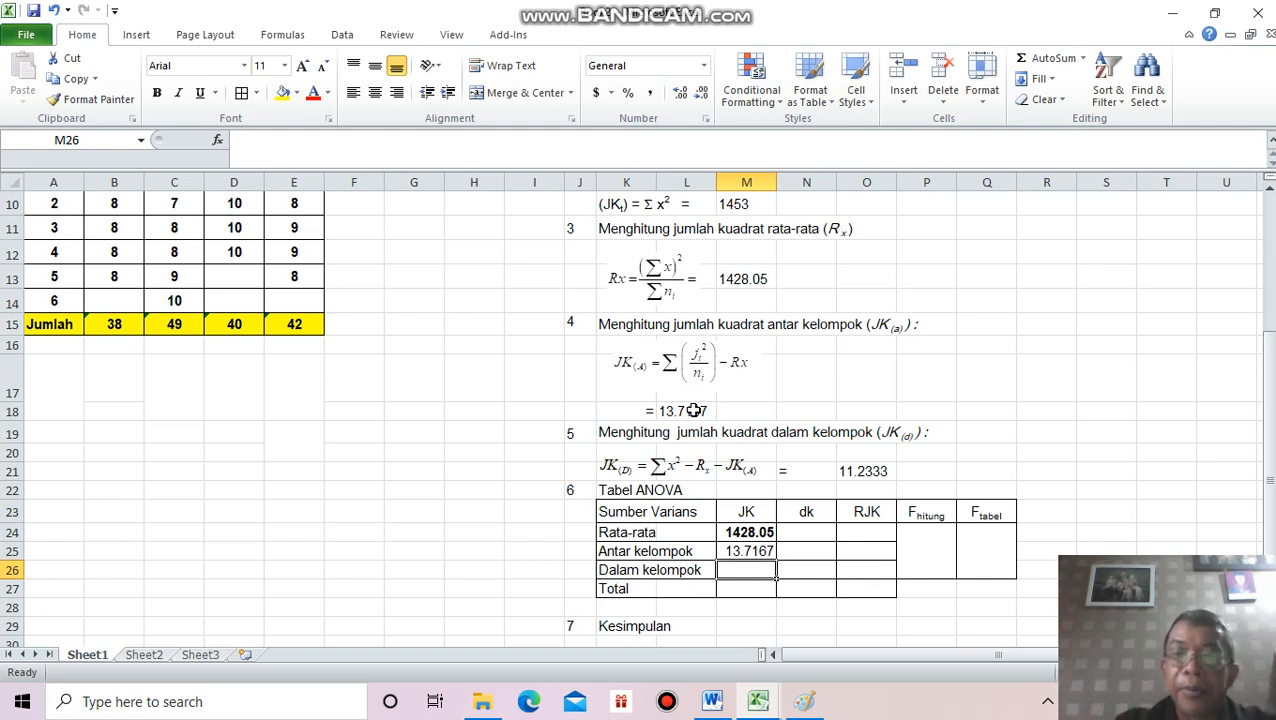
pyautogui.write('=')
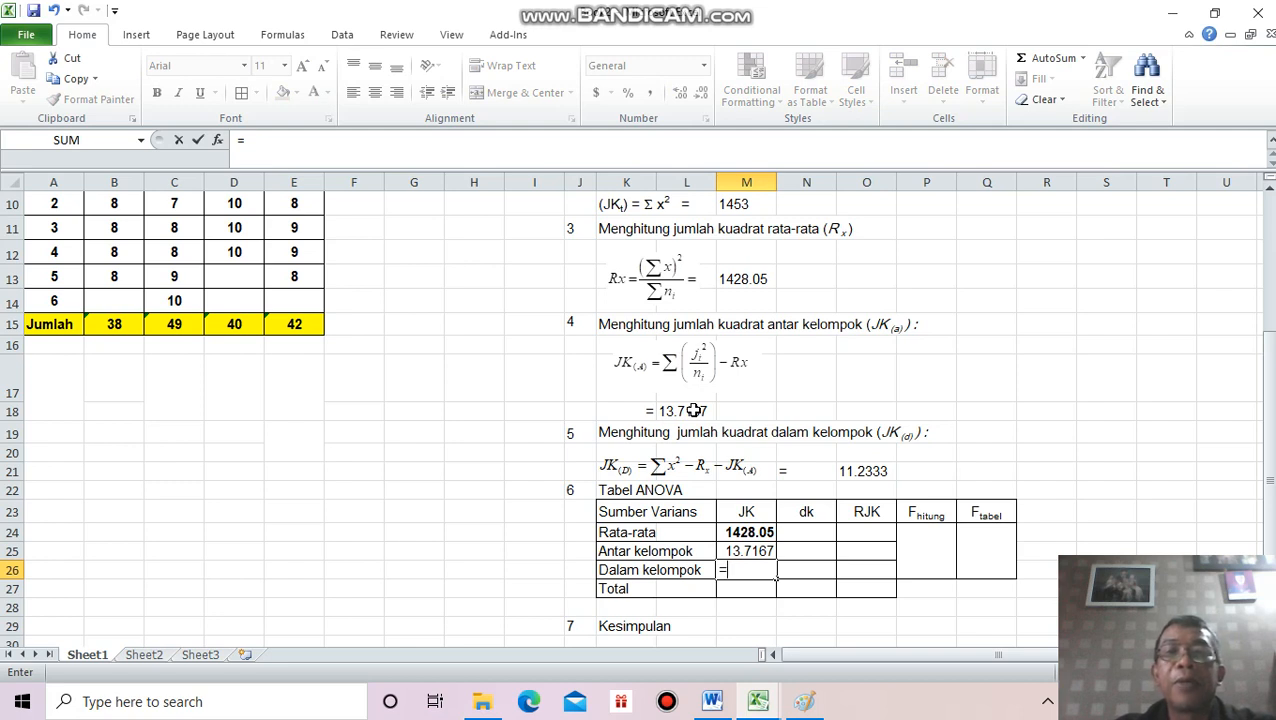
pyautogui.click(856, 474)
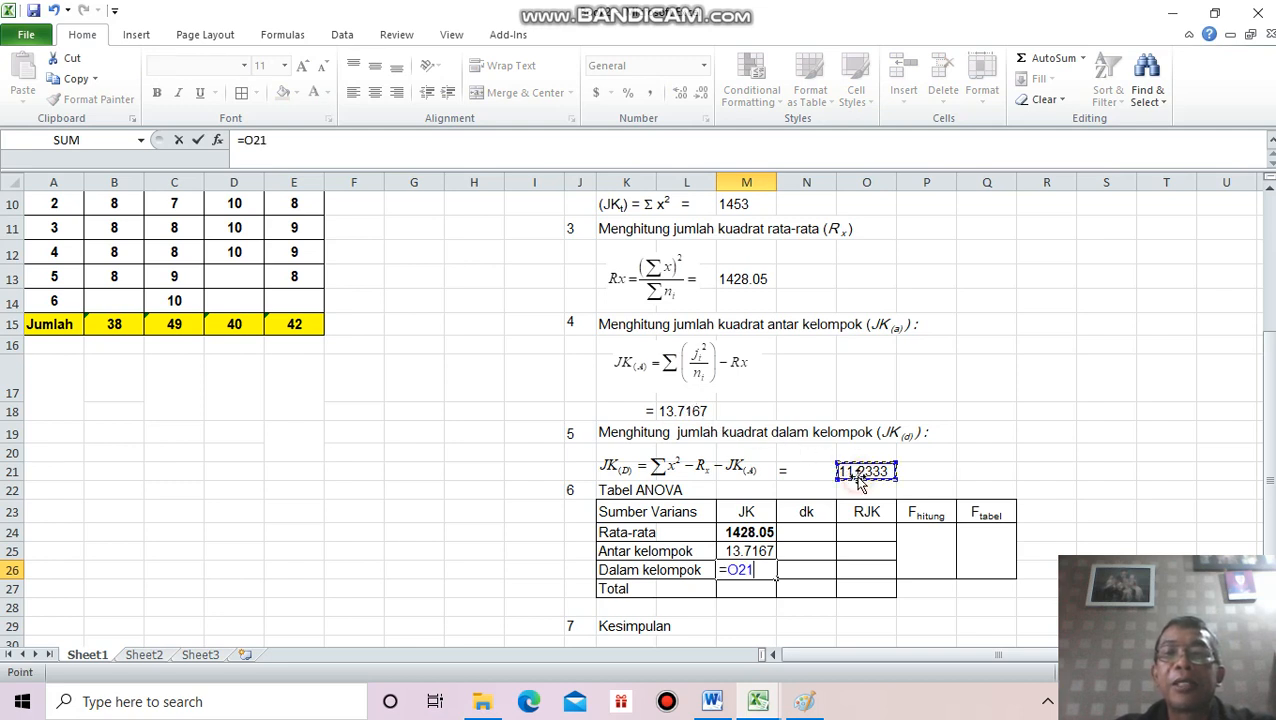
pyautogui.press('Return')
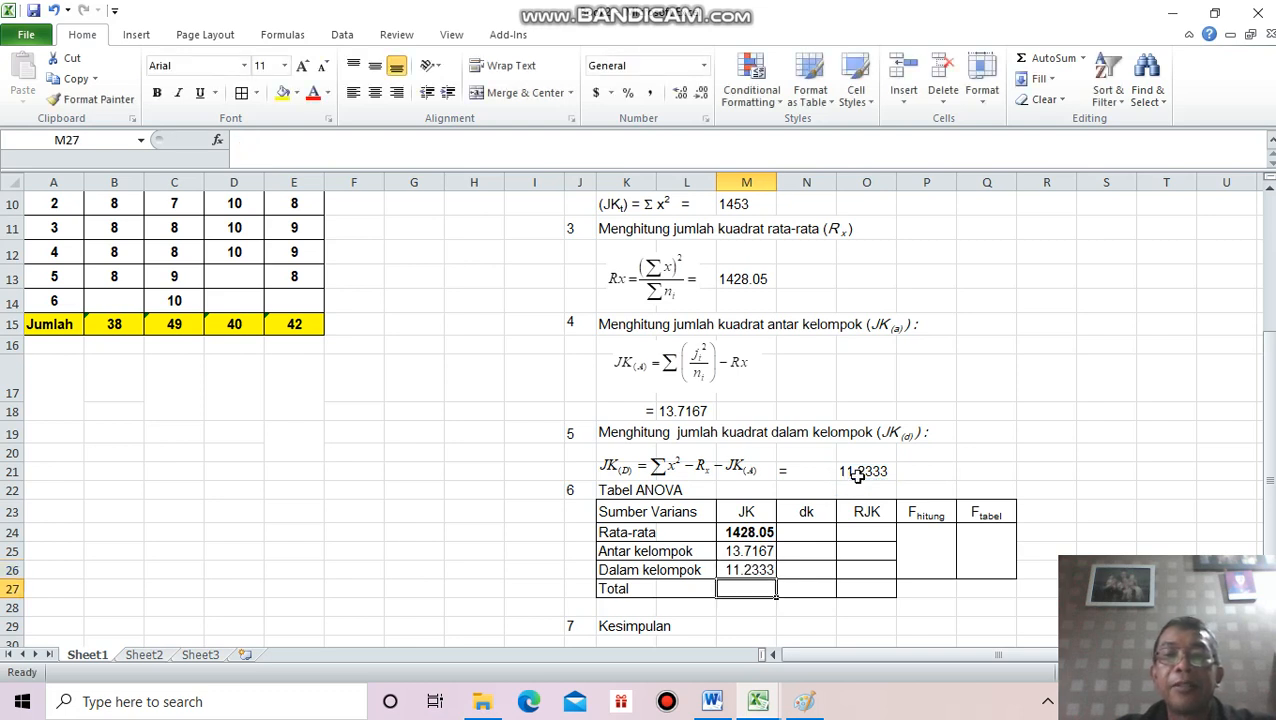
# Total the JK column in the ANOVA table's Total row with =SUM(M24:M26) in cell M27.
pyautogui.write('=')
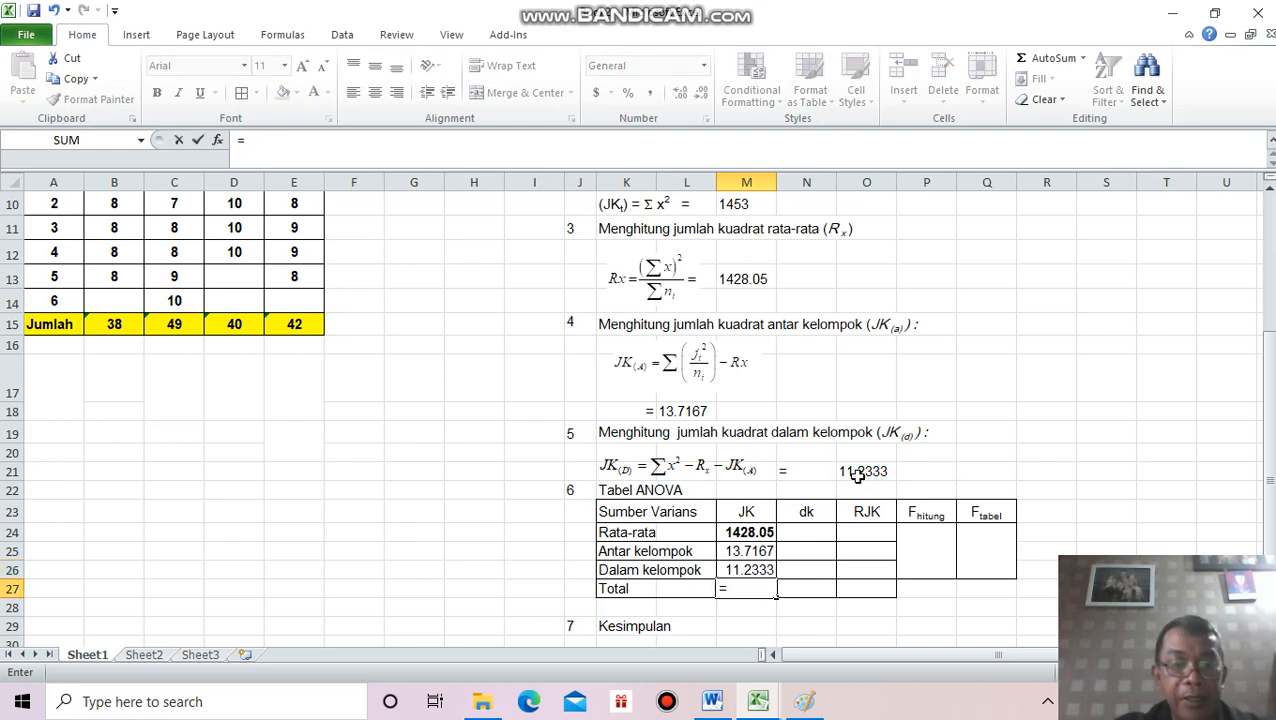
pyautogui.write('sum(')
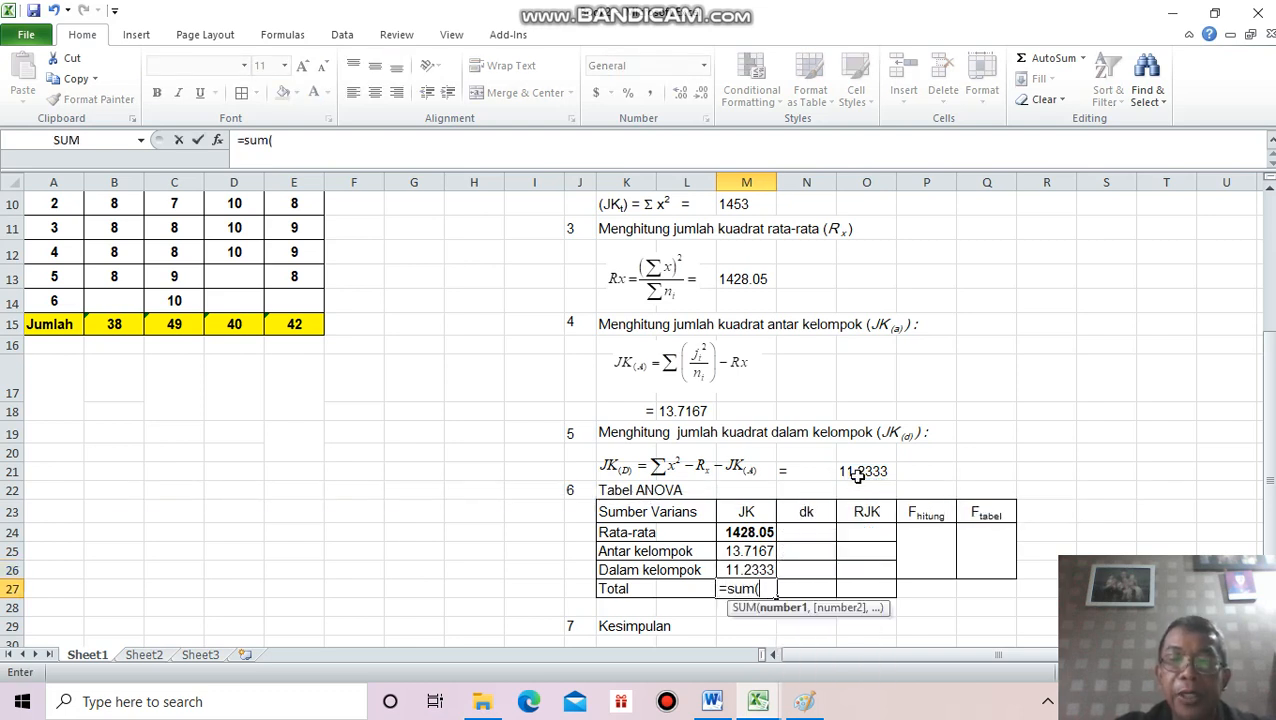
pyautogui.click(748, 533)
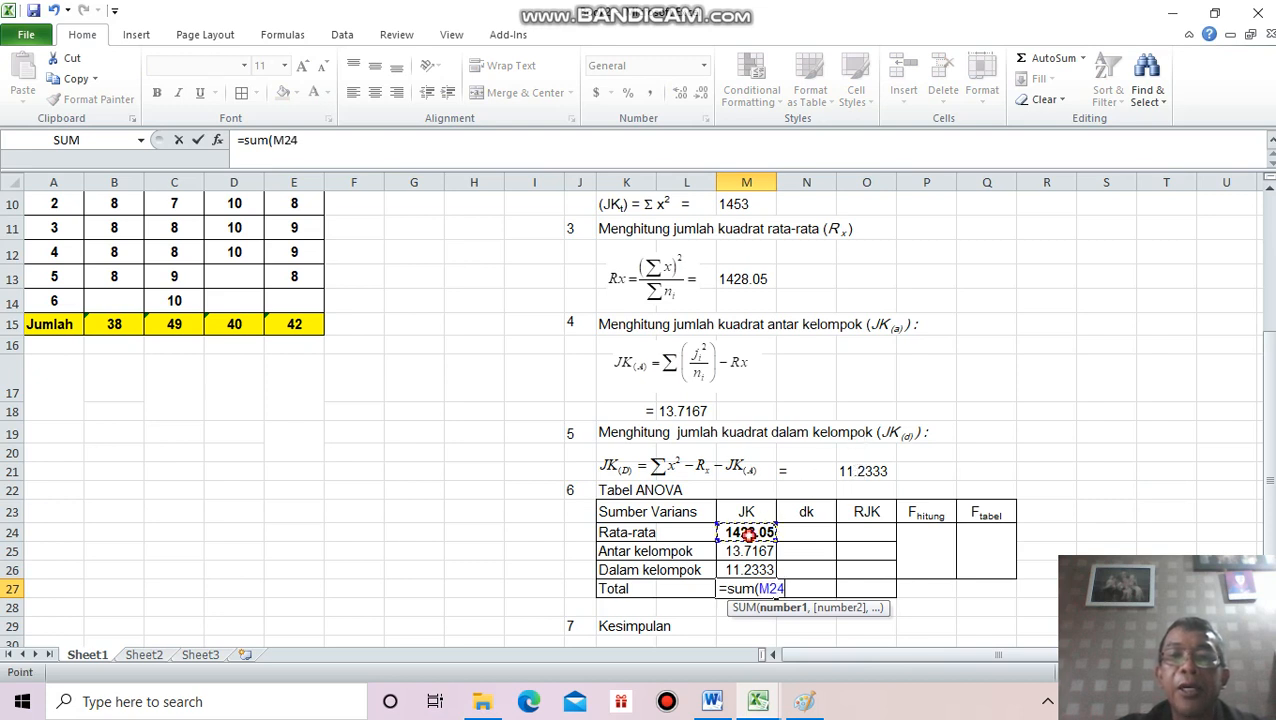
pyautogui.moveTo(748, 533); pyautogui.dragTo(748, 569)
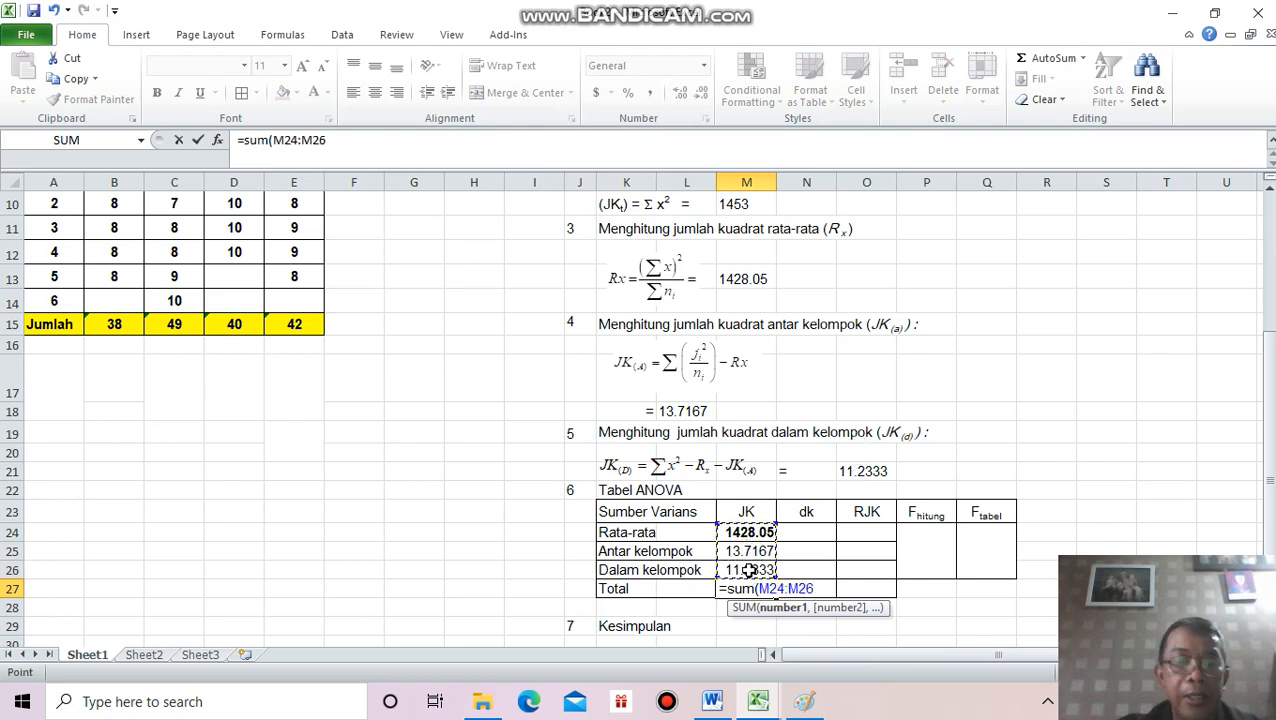
pyautogui.press('Return')
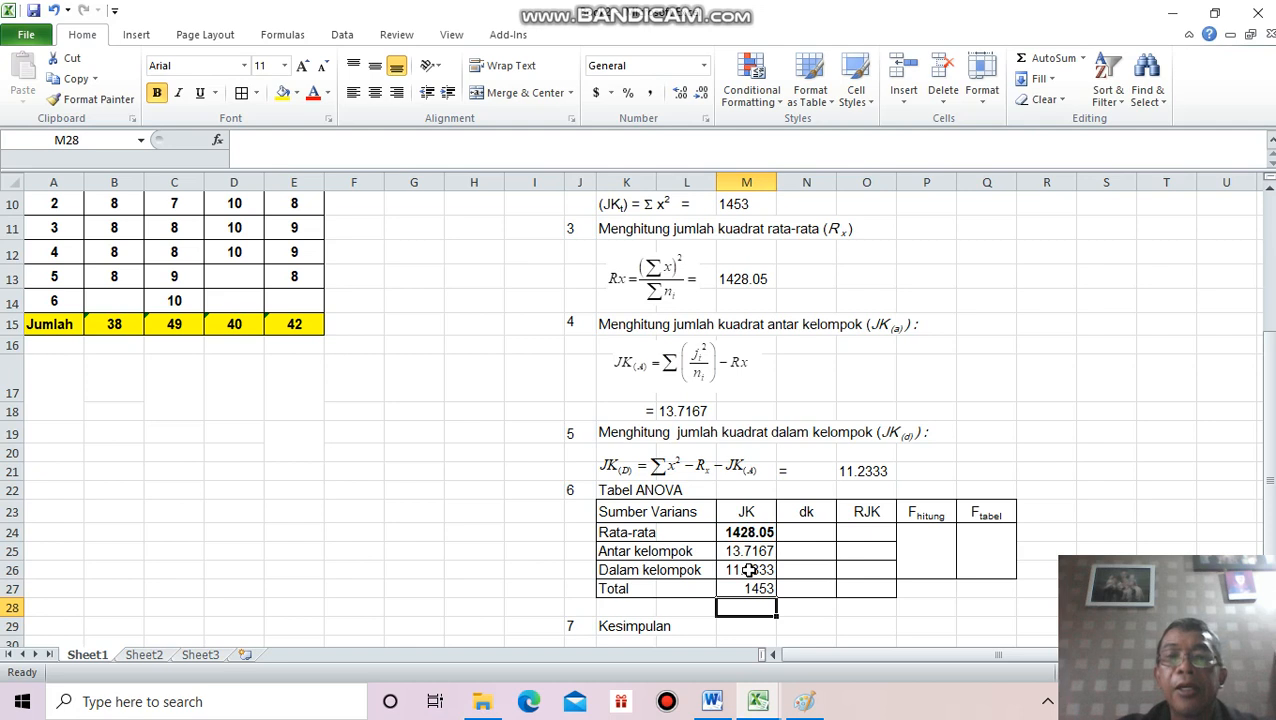
# Fill the JK total cell M27 with yellow and centre its value.
pyautogui.click(750, 588)
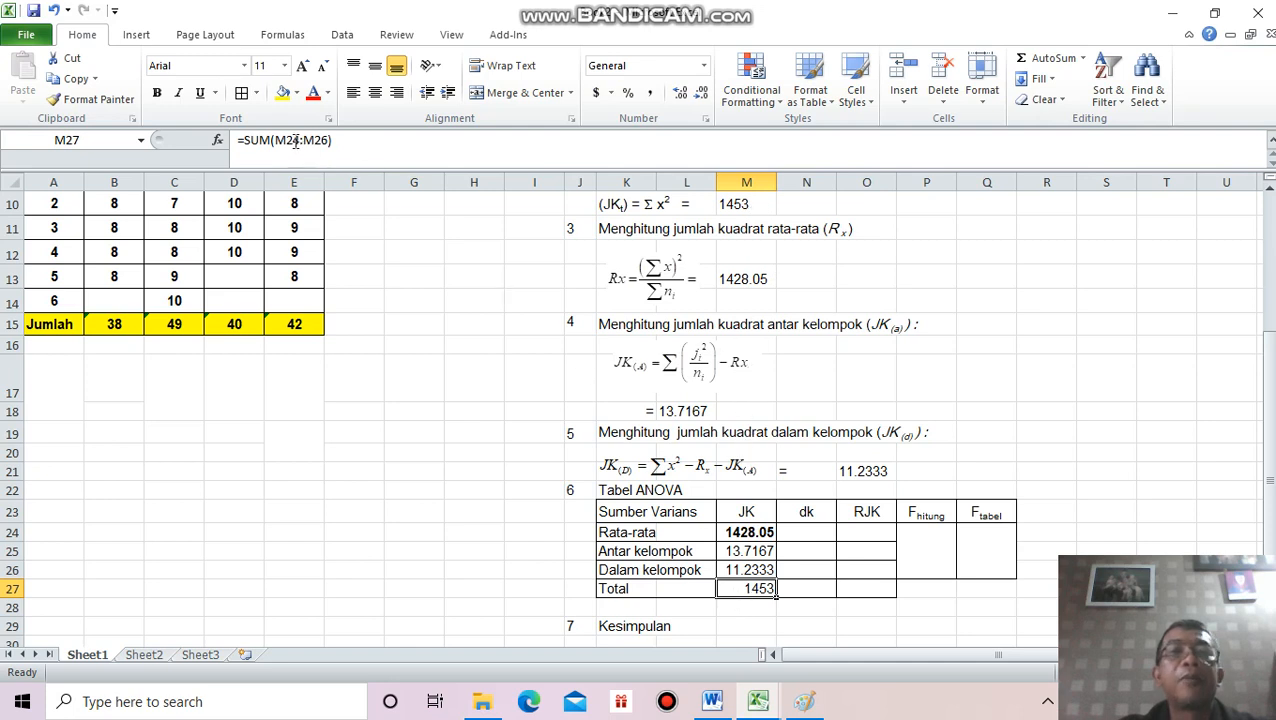
pyautogui.click(283, 92)
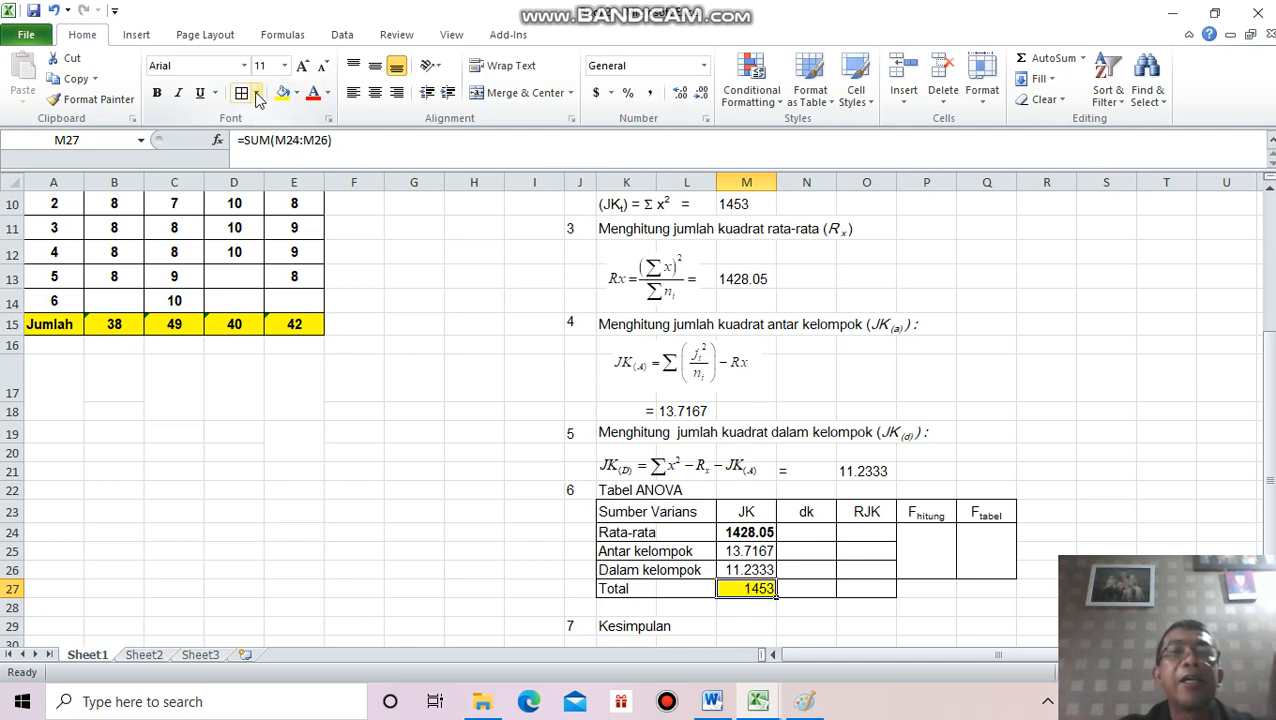
pyautogui.click(375, 92)
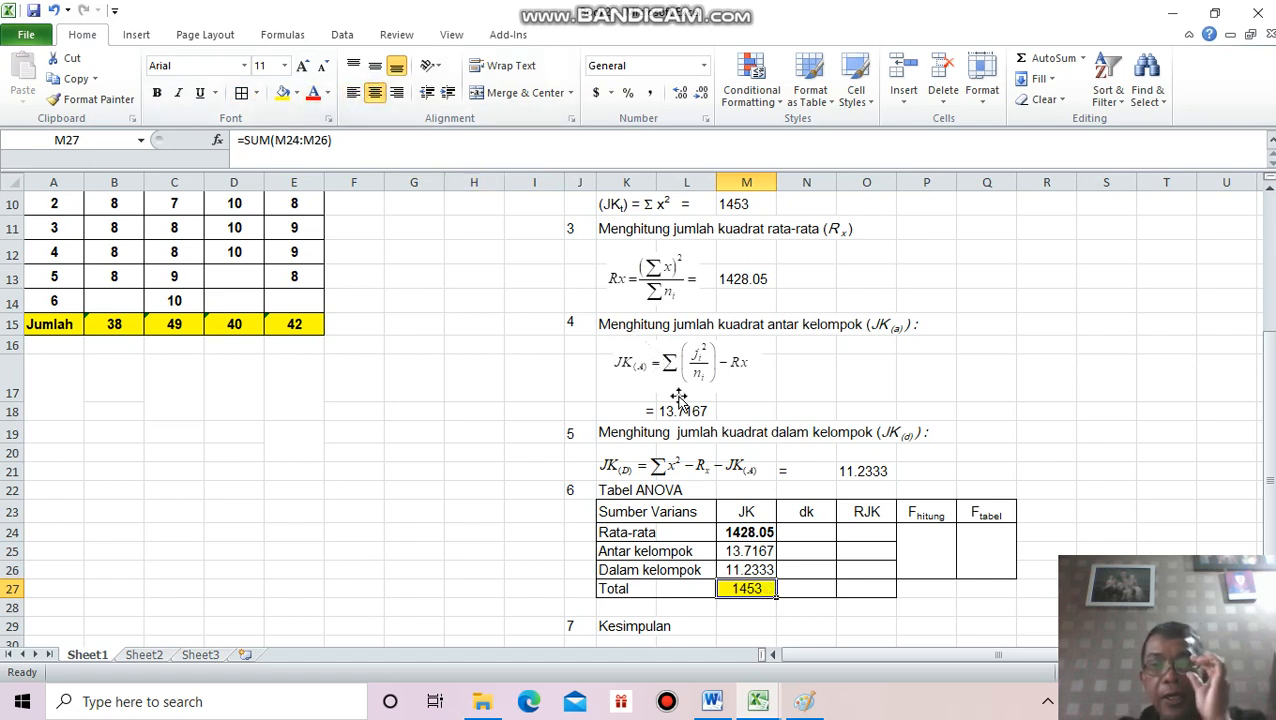
# Enter the dk values 1 for Rata-rata, 3 for Antar kelompok and 16 for Dalam kelompok in N24:N26.
pyautogui.click(799, 538)
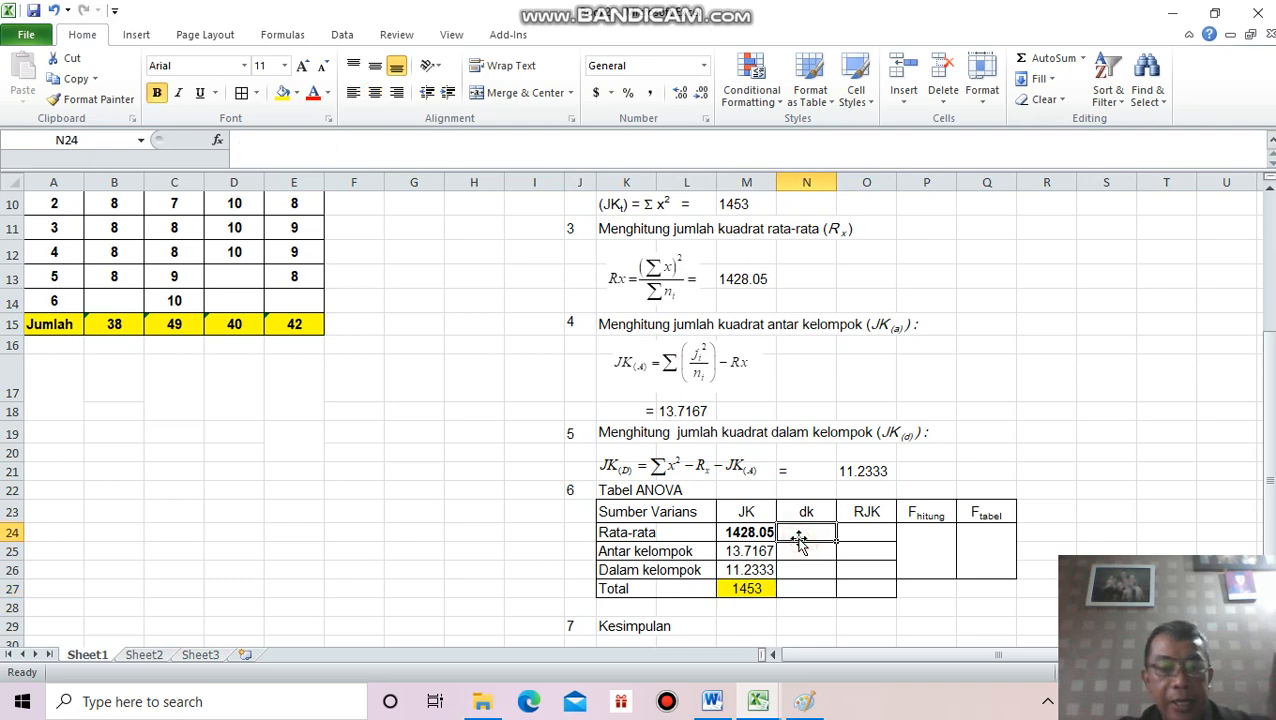
pyautogui.write('1')
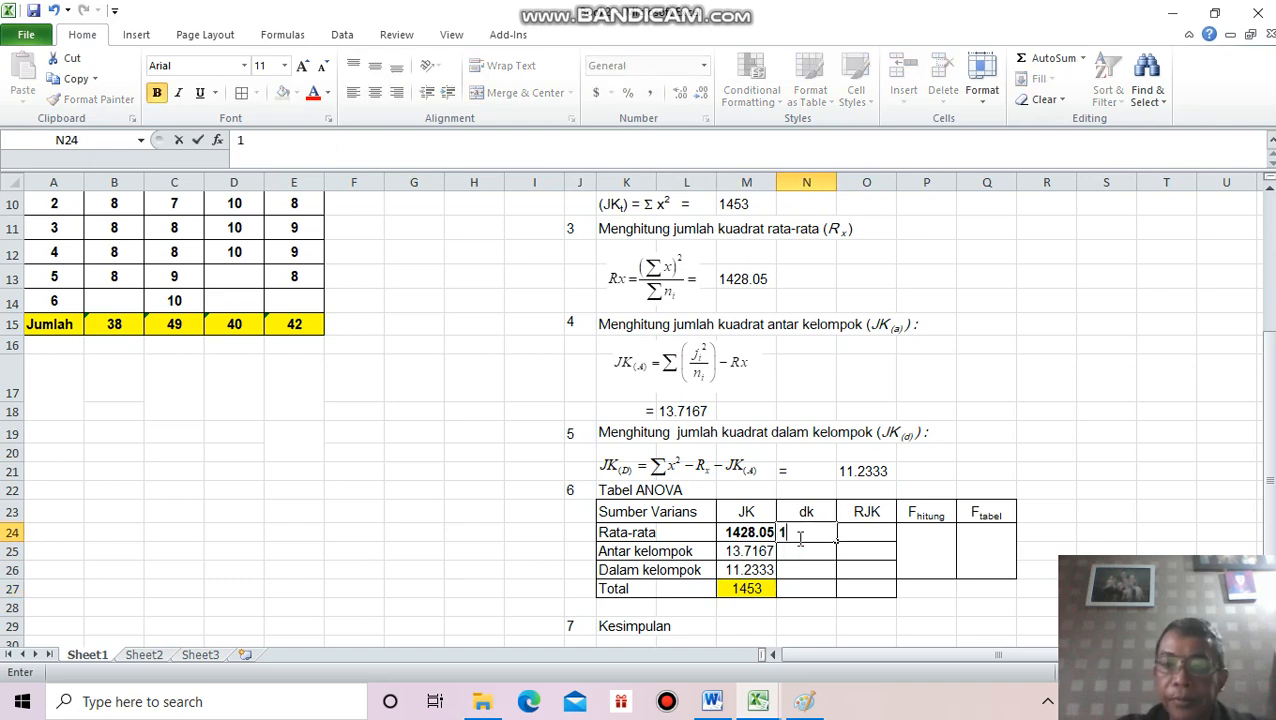
pyautogui.press('Return')
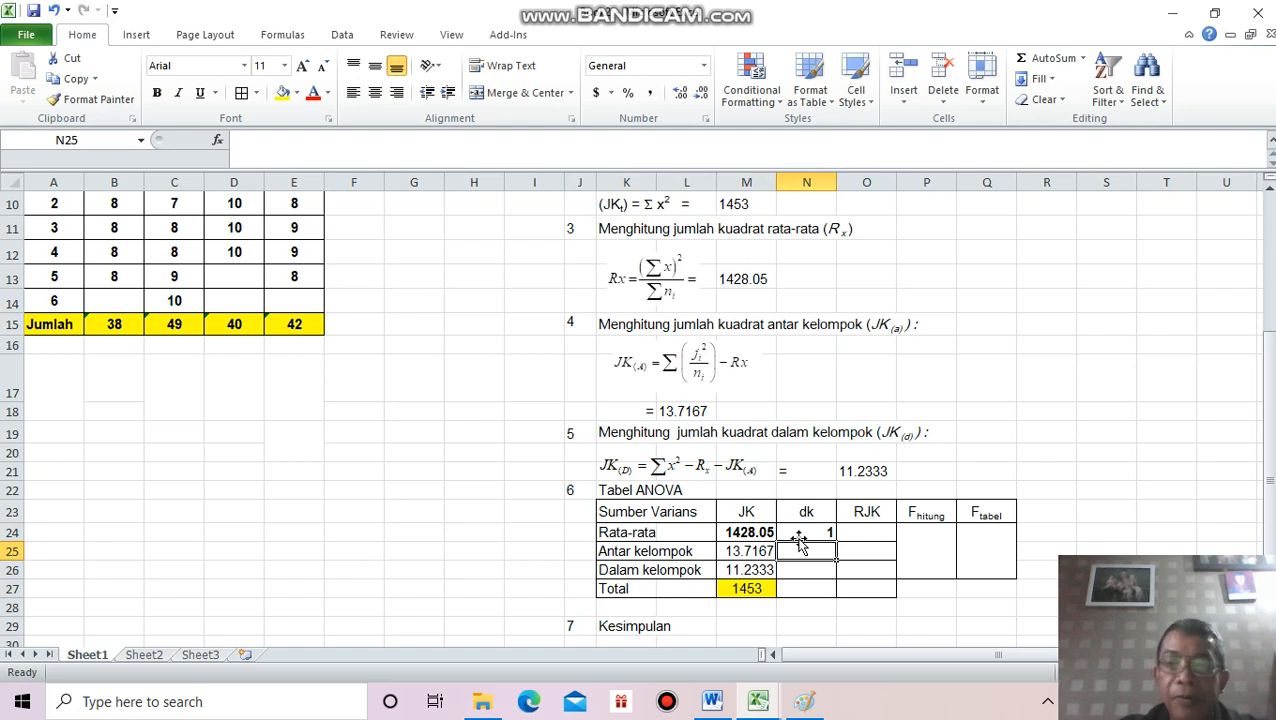
pyautogui.write('3')
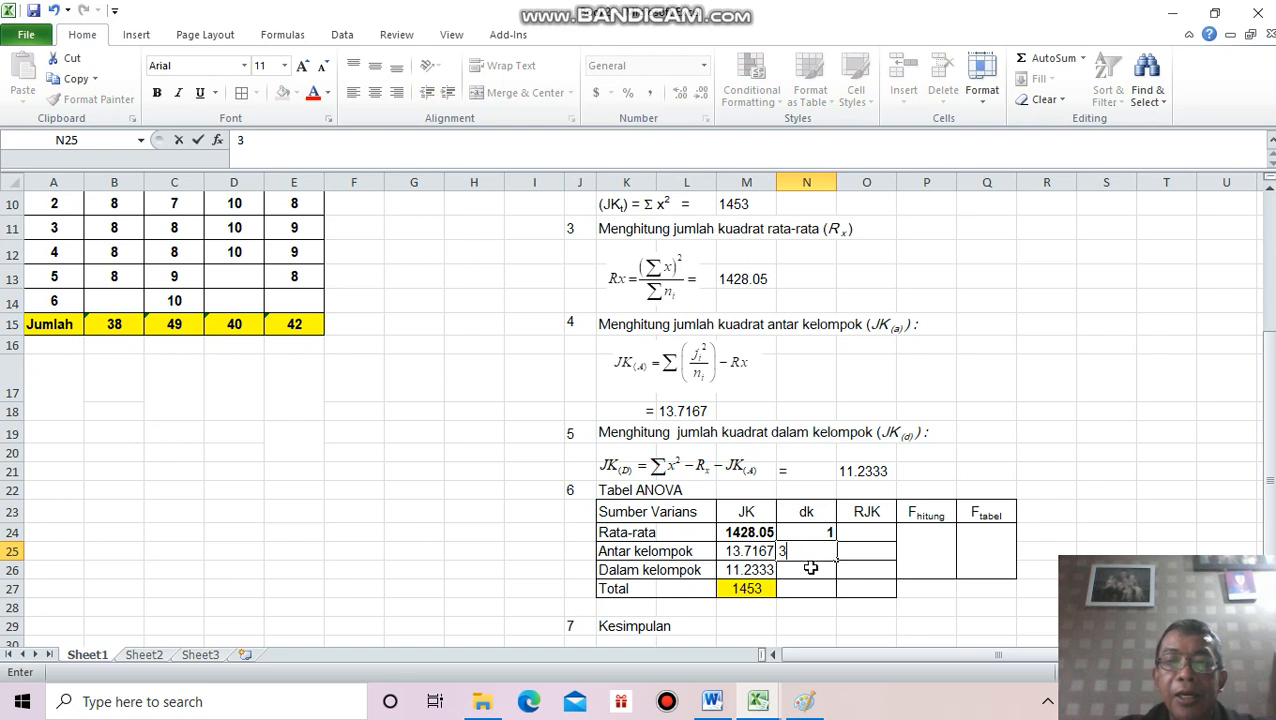
pyautogui.press('Return')
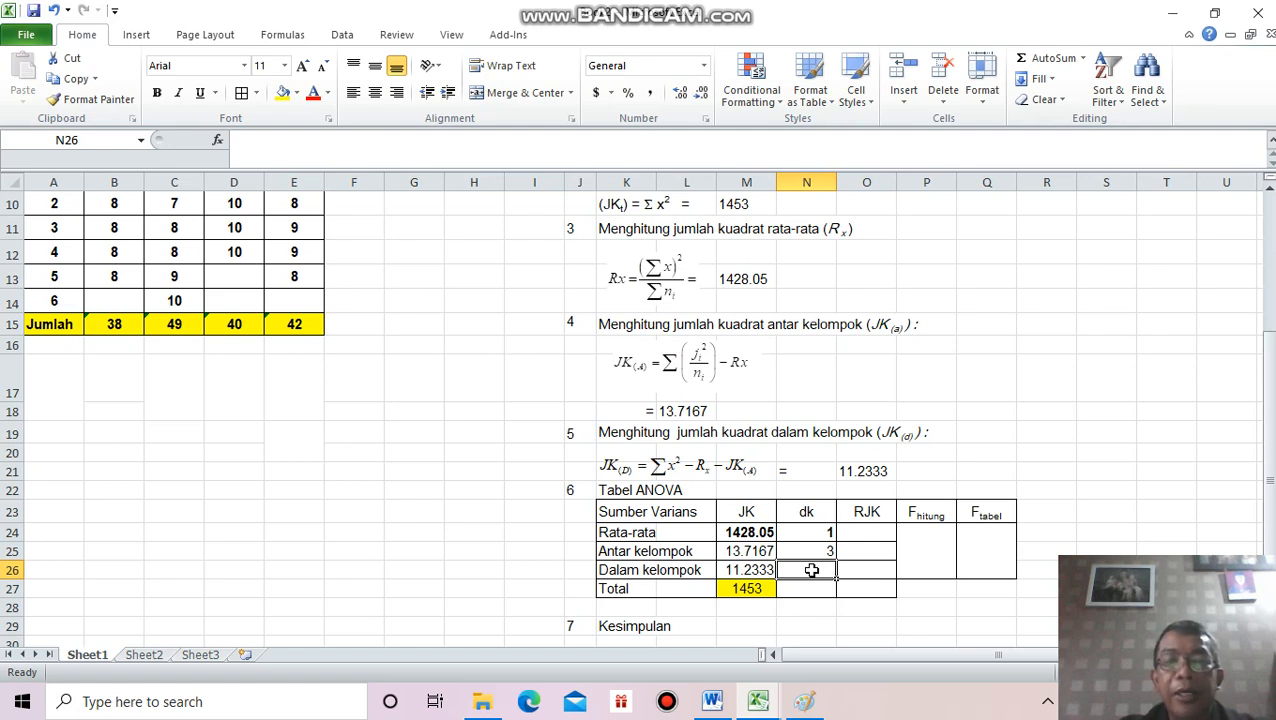
pyautogui.write('1')
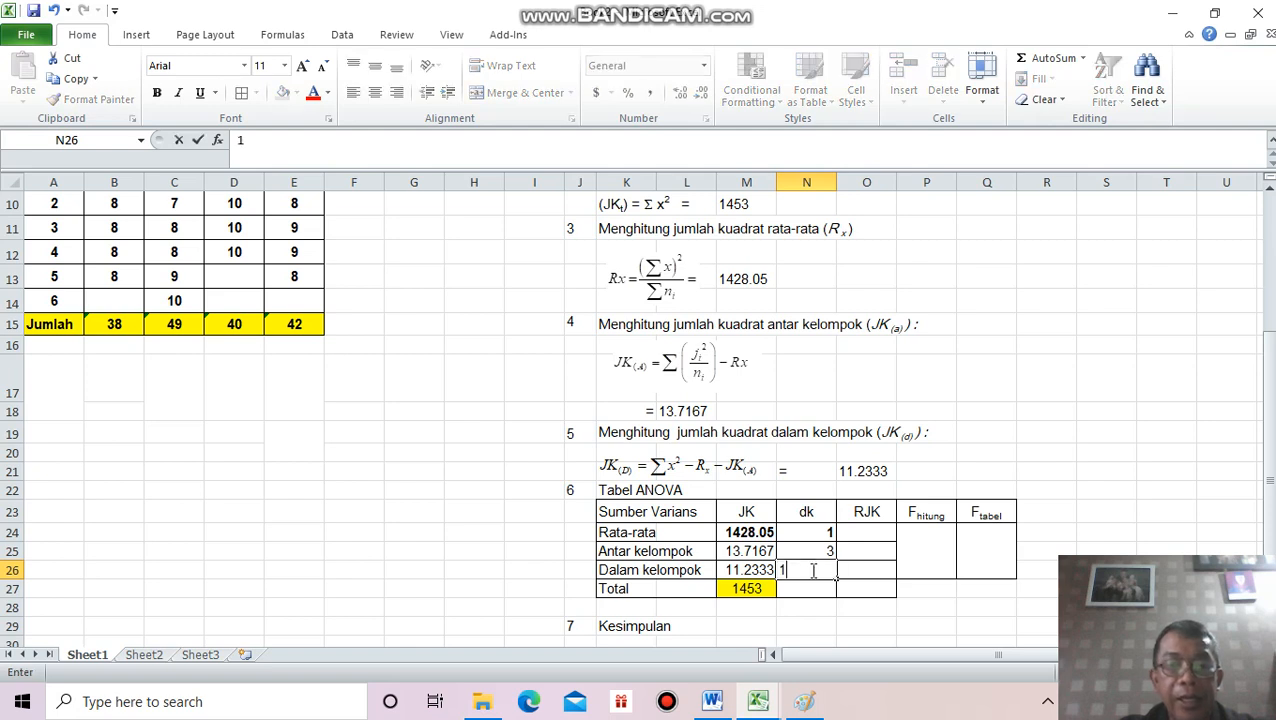
pyautogui.write('6')
pyautogui.press('Return')
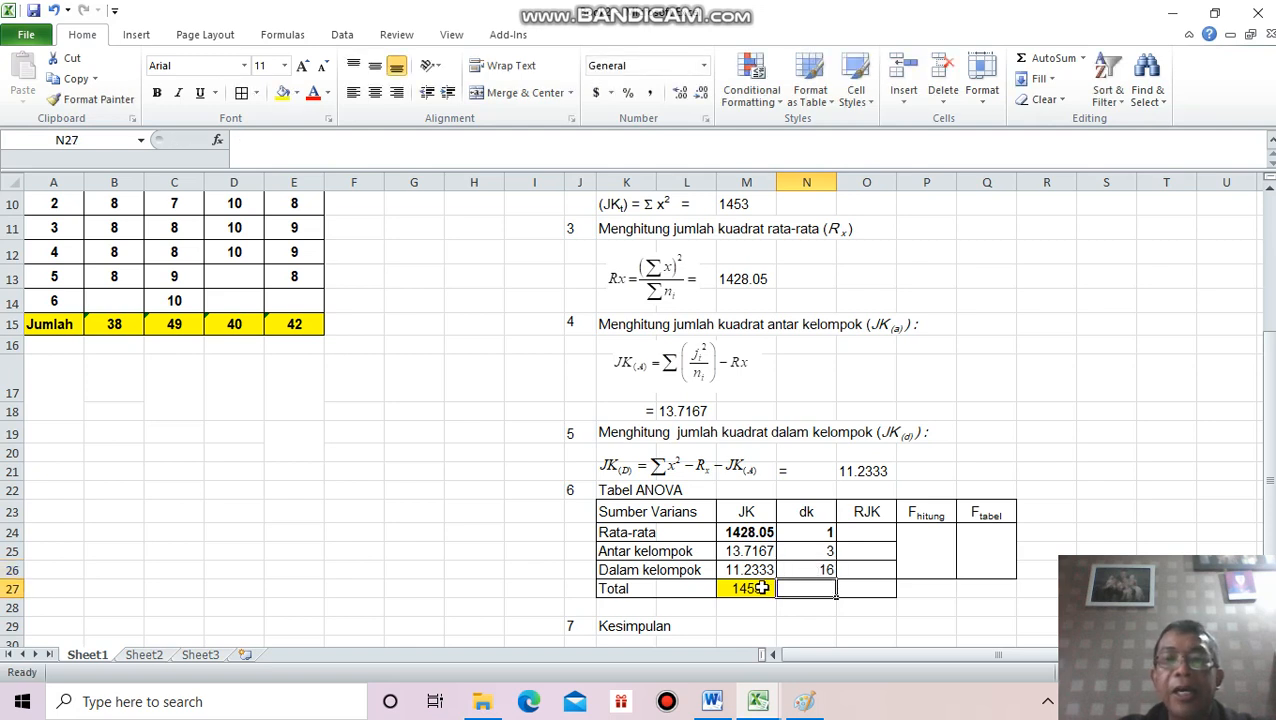
# Extend the JK total formula from M27 to the dk column's N27 and centre the dk values in N24:N26.
pyautogui.click(753, 588)
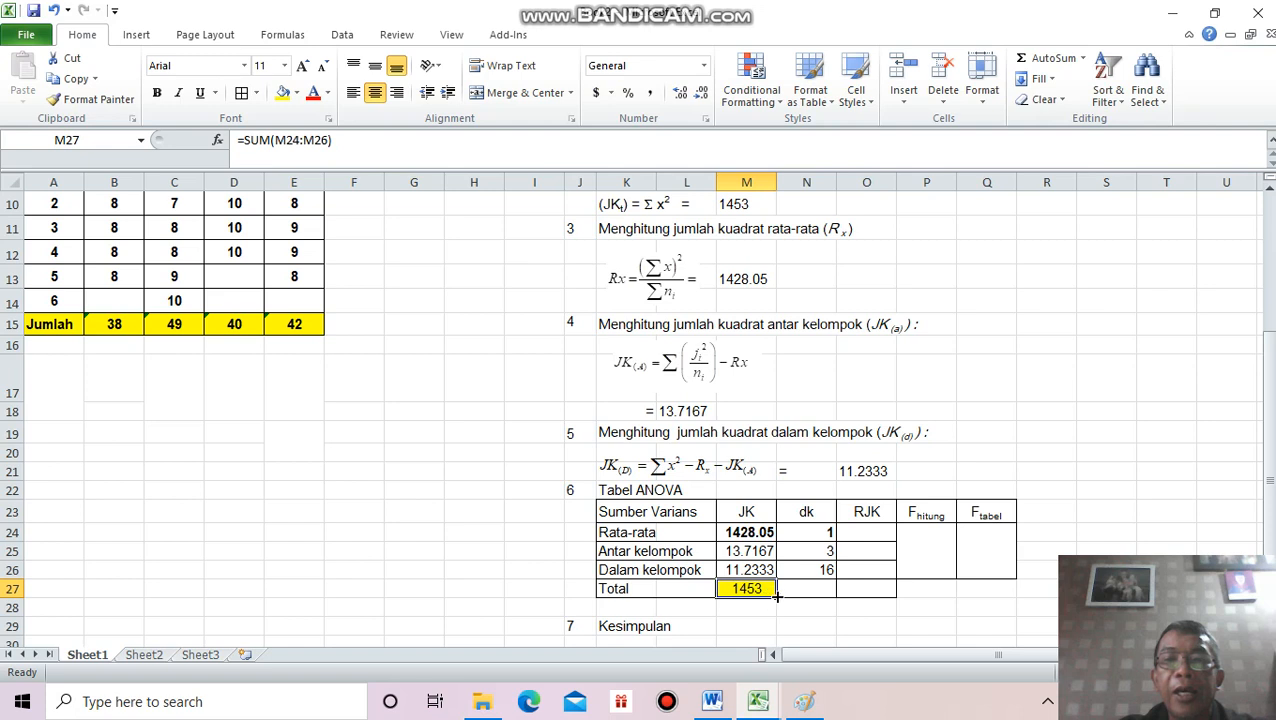
pyautogui.moveTo(778, 596); pyautogui.dragTo(830, 601)
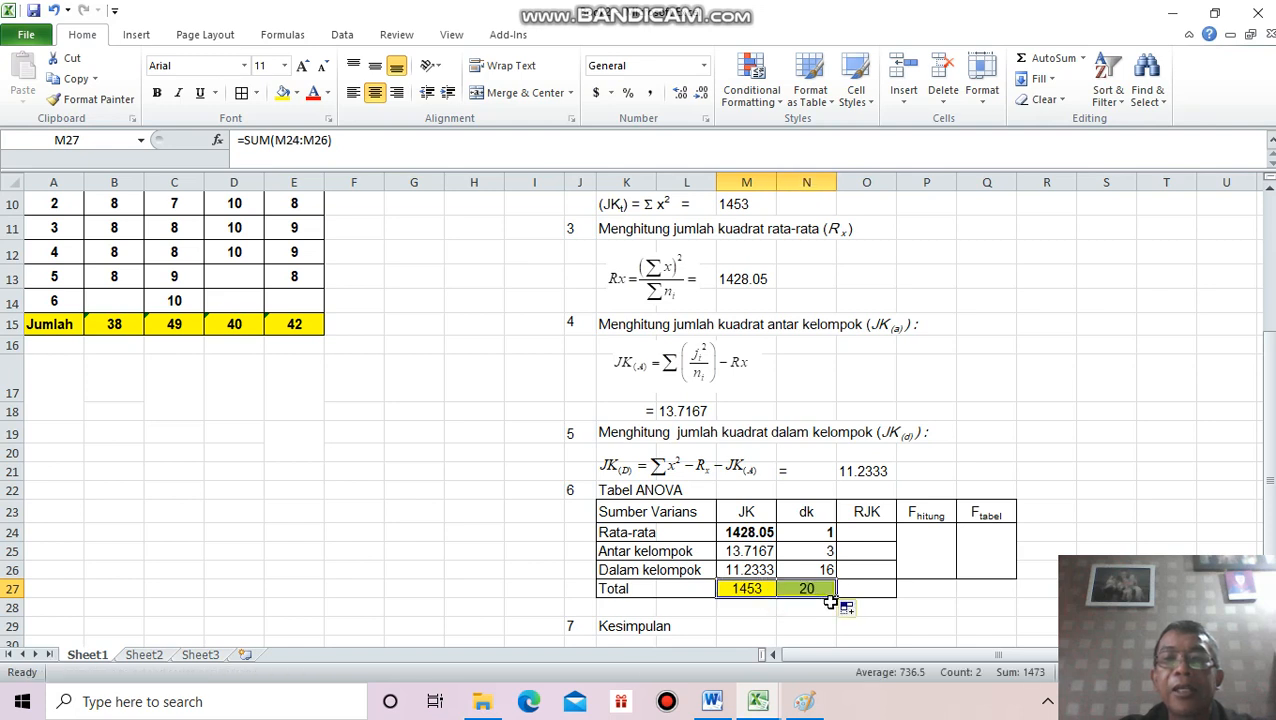
pyautogui.moveTo(806, 531); pyautogui.dragTo(815, 568)
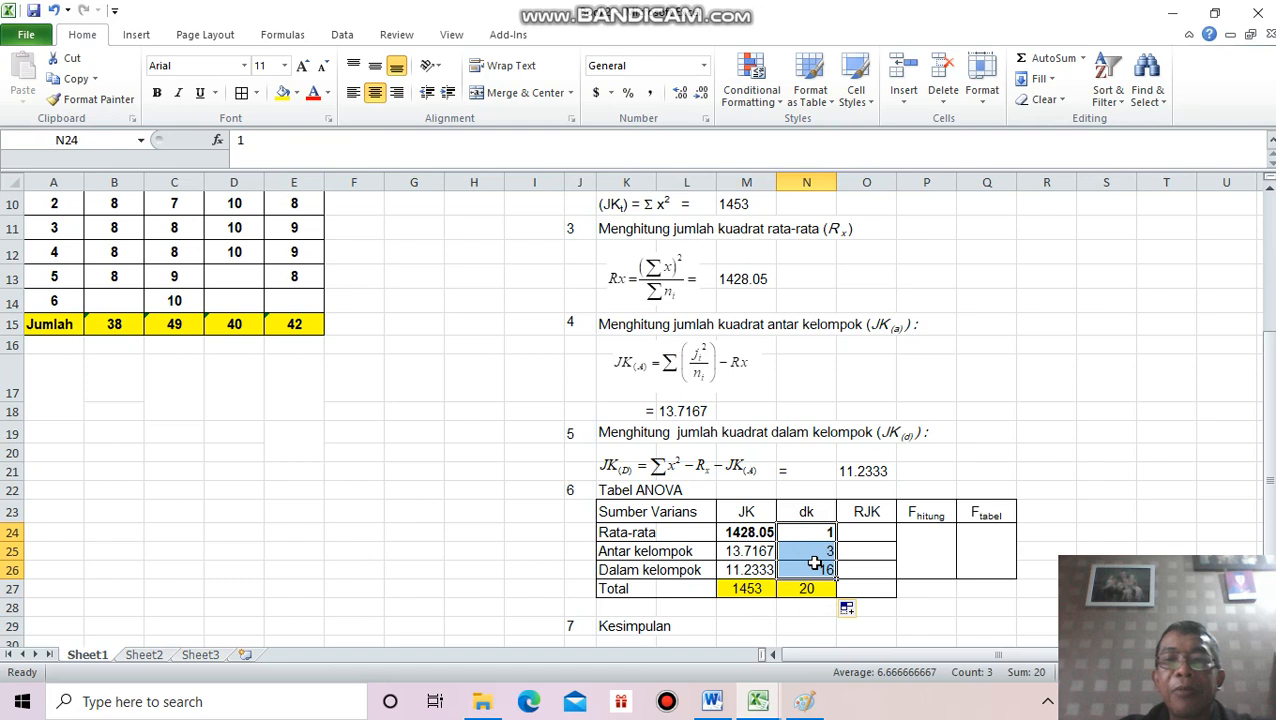
pyautogui.click(375, 92)
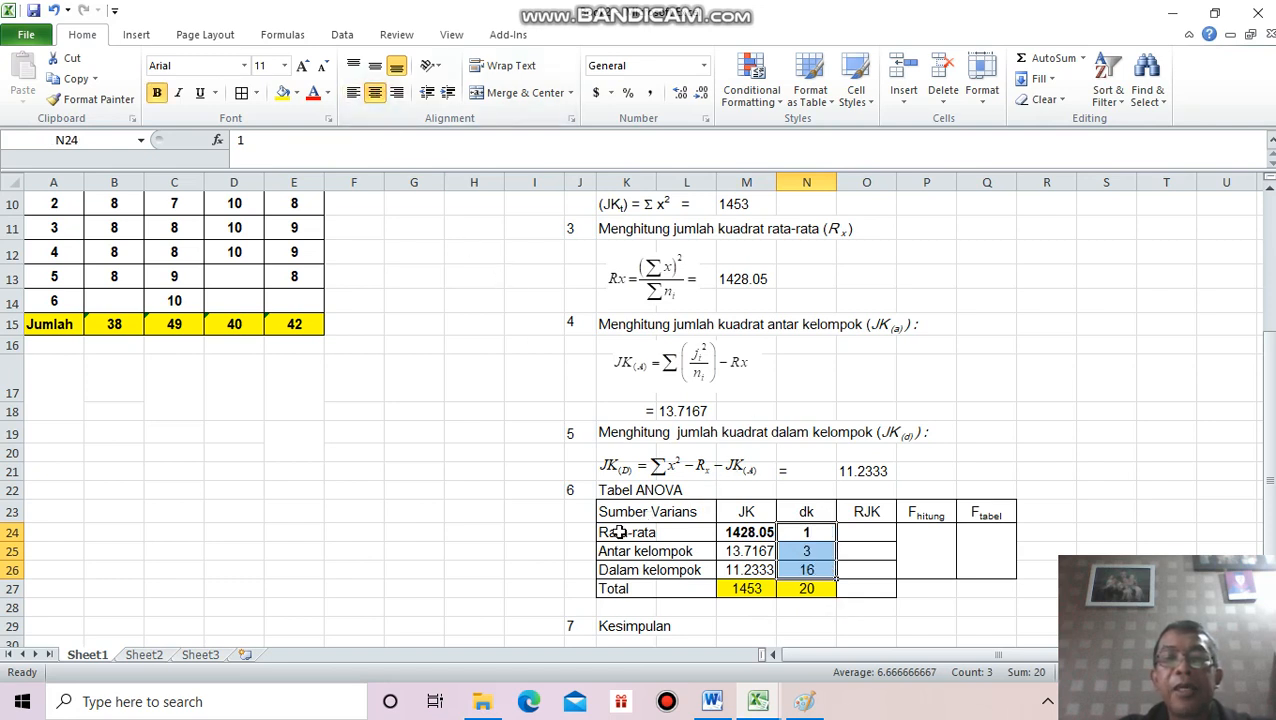
# Remove the bold formatting from the Rata-rata row's JK value in cell M24.
pyautogui.click(620, 532)
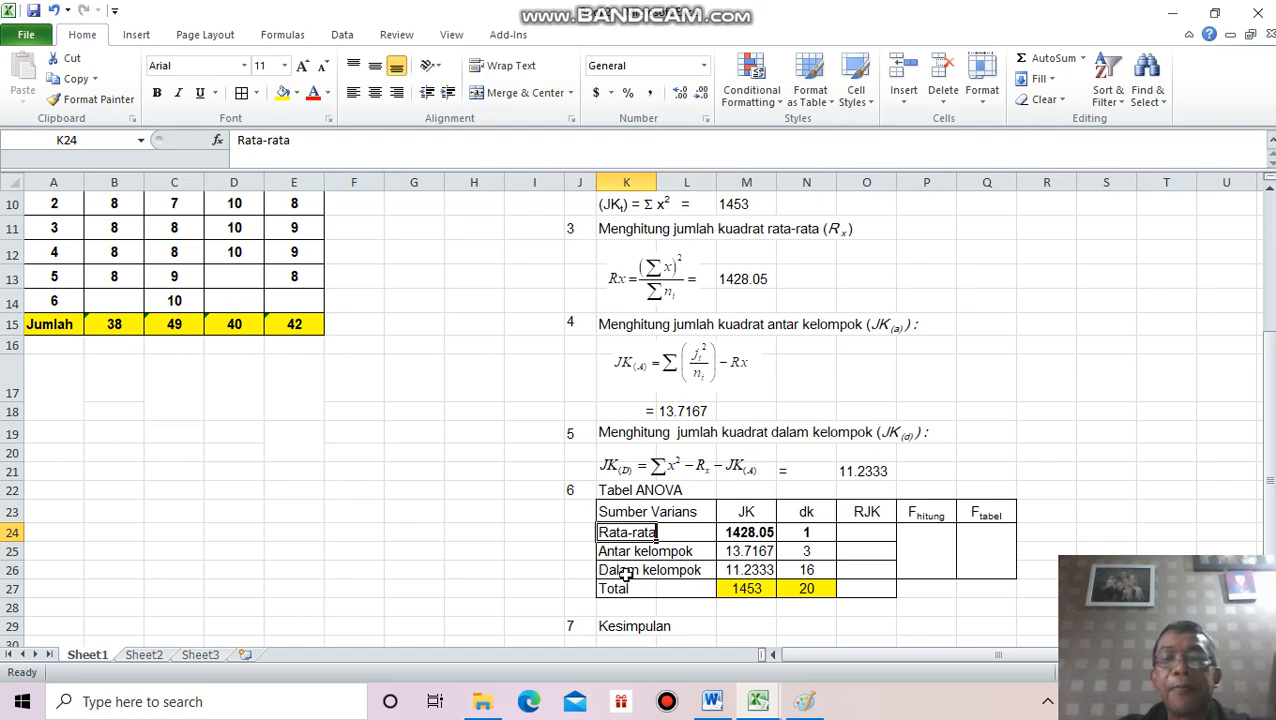
pyautogui.click(765, 531)
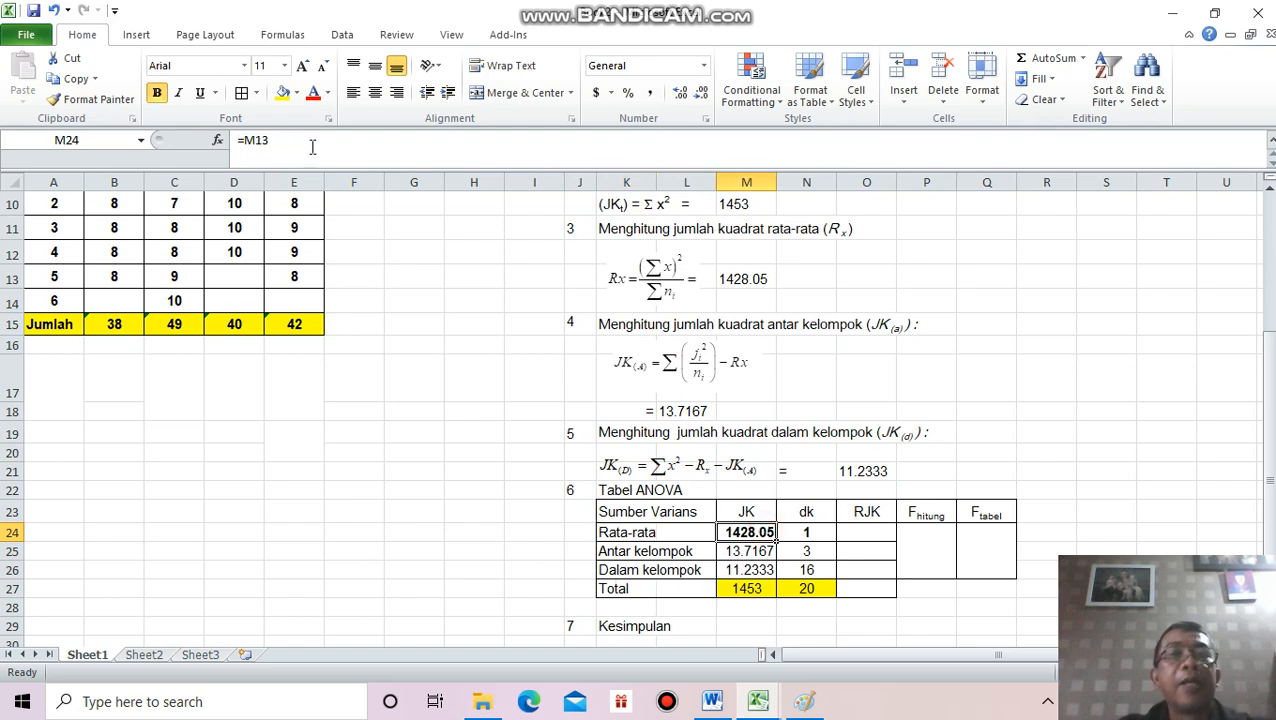
pyautogui.click(157, 92)
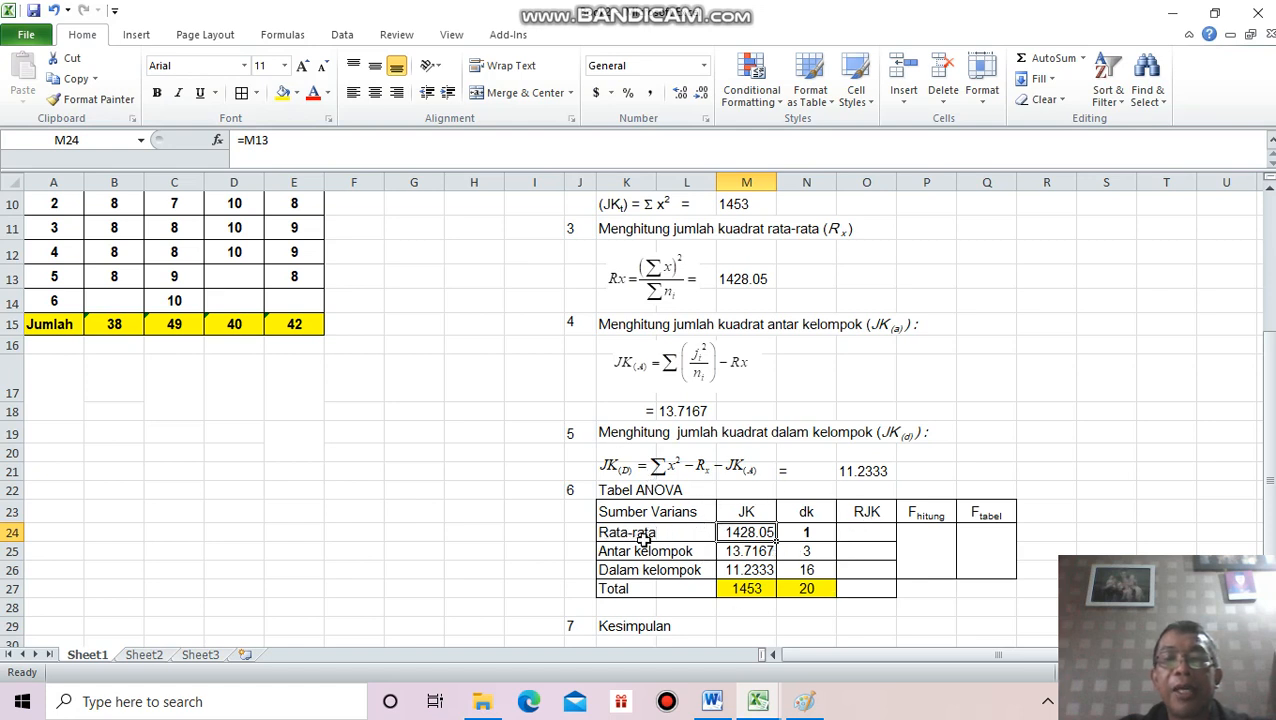
# Calculate the Antar kelompok RJK in cell O25 by dividing its JK by its dk with =M25/N25.
pyautogui.click(868, 550)
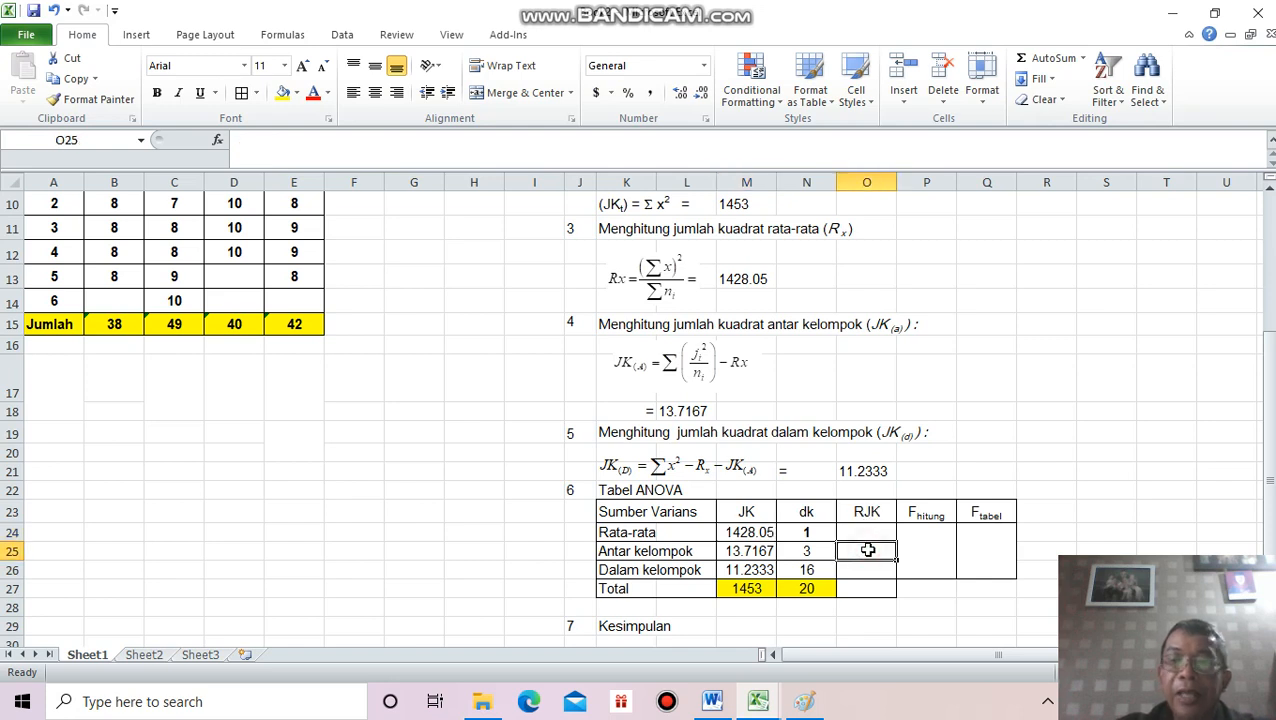
pyautogui.write('=')
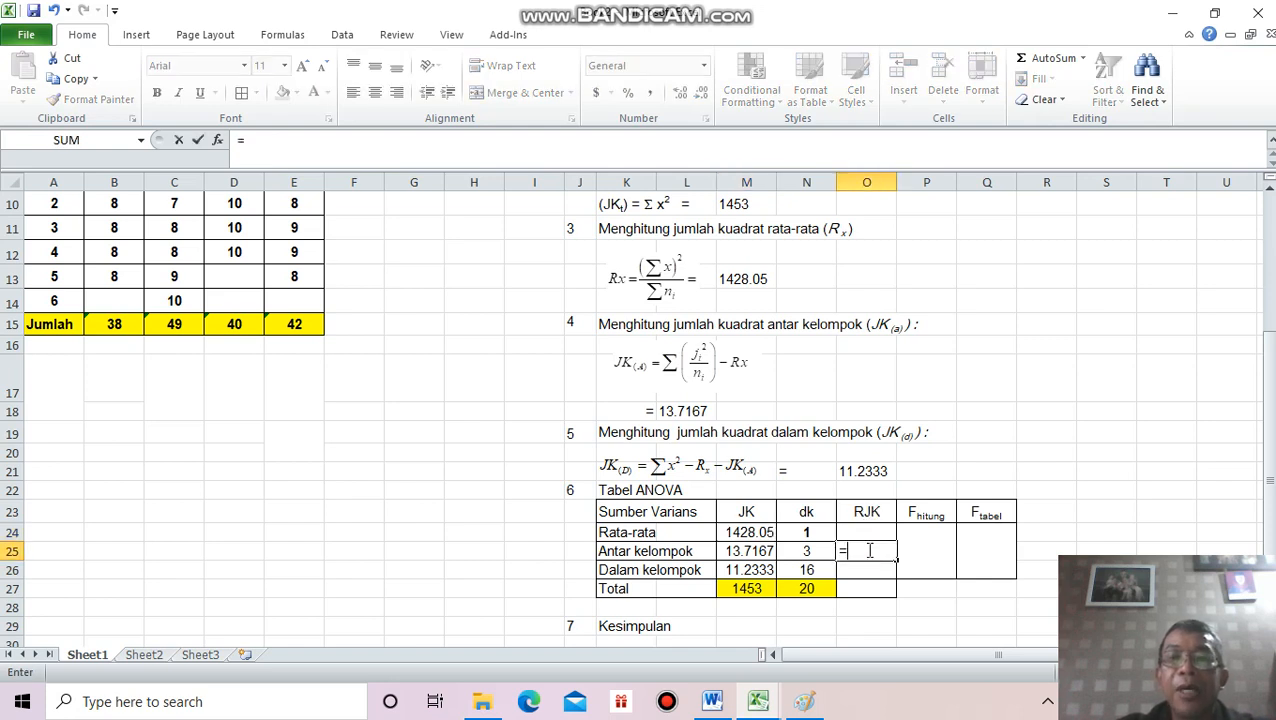
pyautogui.click(759, 547)
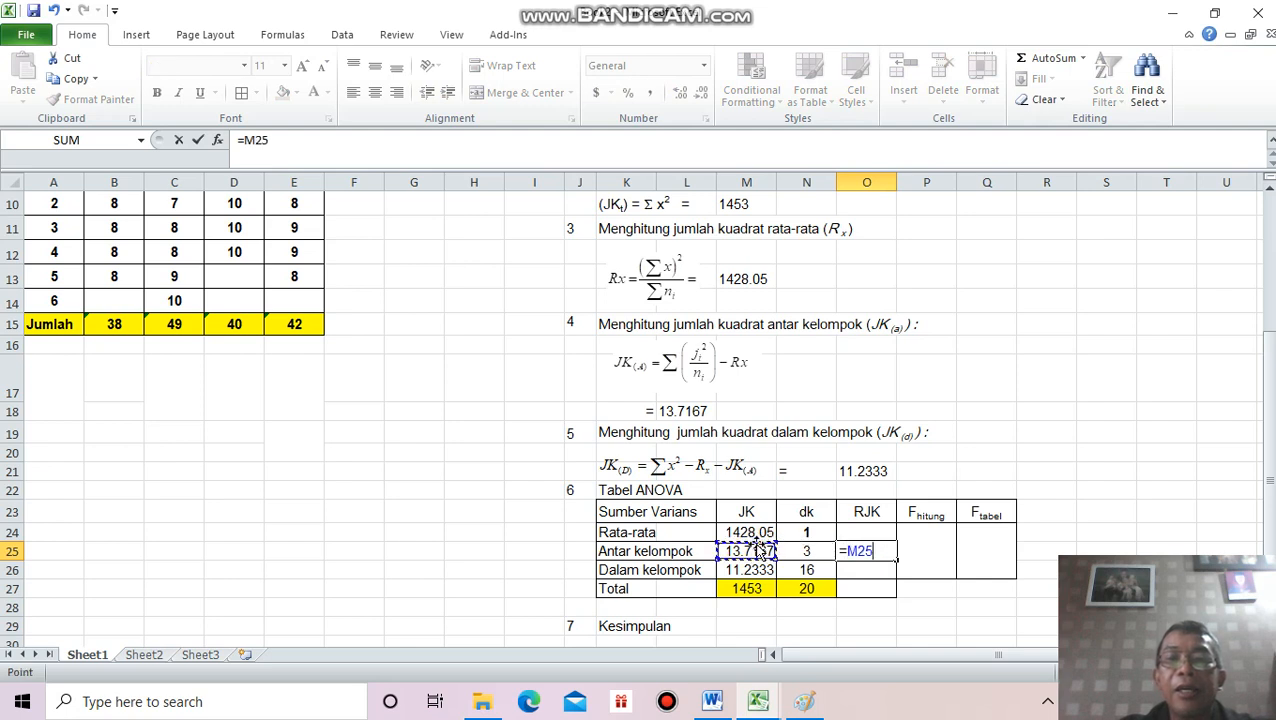
pyautogui.write('/')
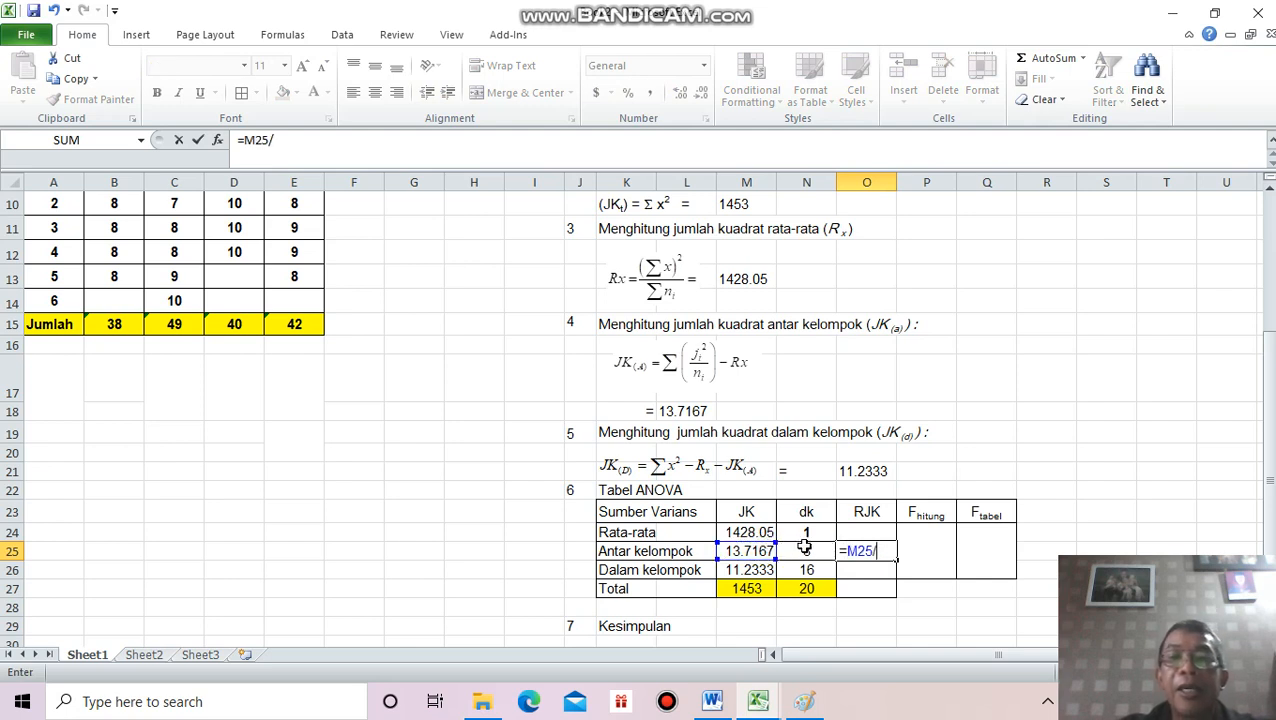
pyautogui.click(805, 550)
pyautogui.press('Return')
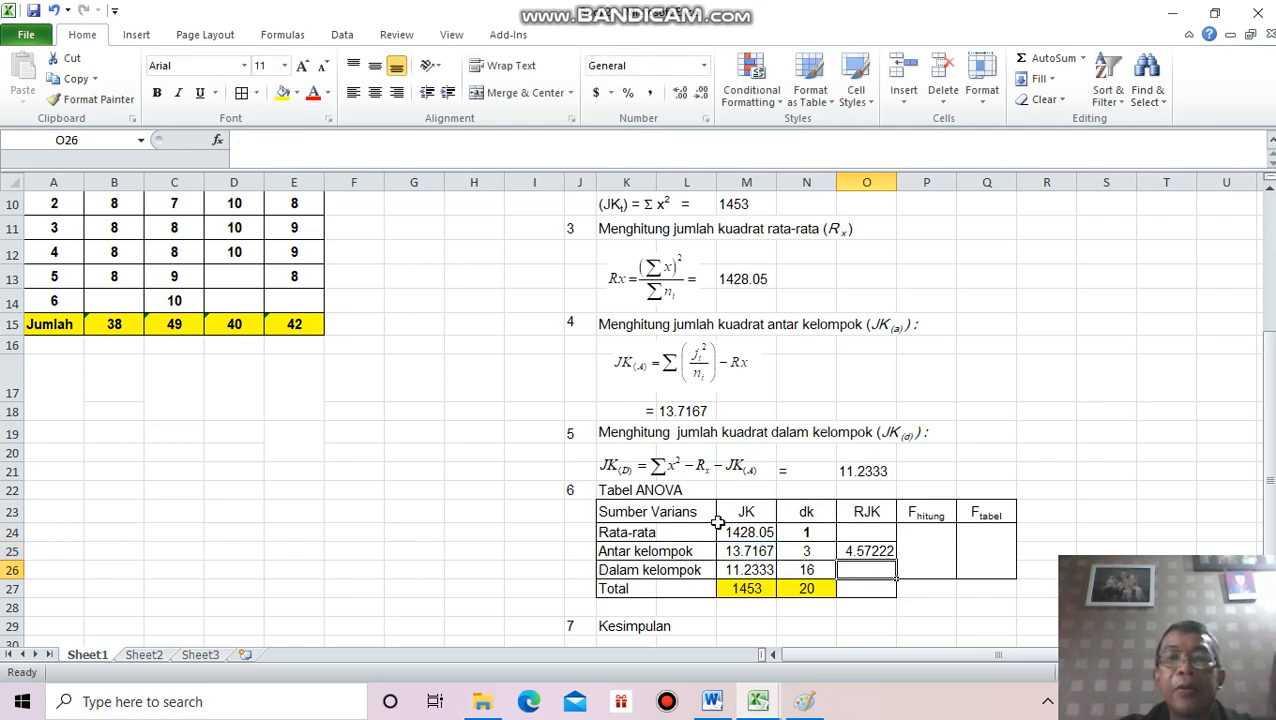
# Extend the RJK formula from O25 to the Dalam kelompok row's cell O26.
pyautogui.click(880, 550)
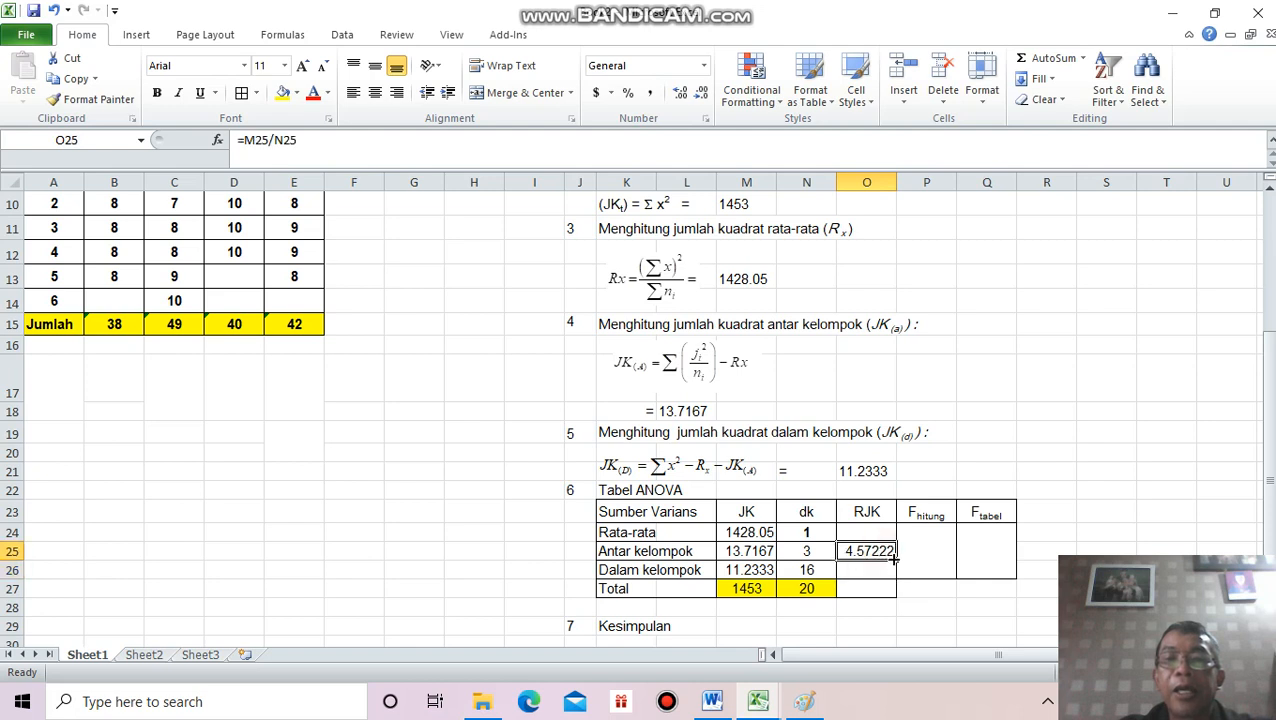
pyautogui.moveTo(895, 559); pyautogui.dragTo(894, 572)
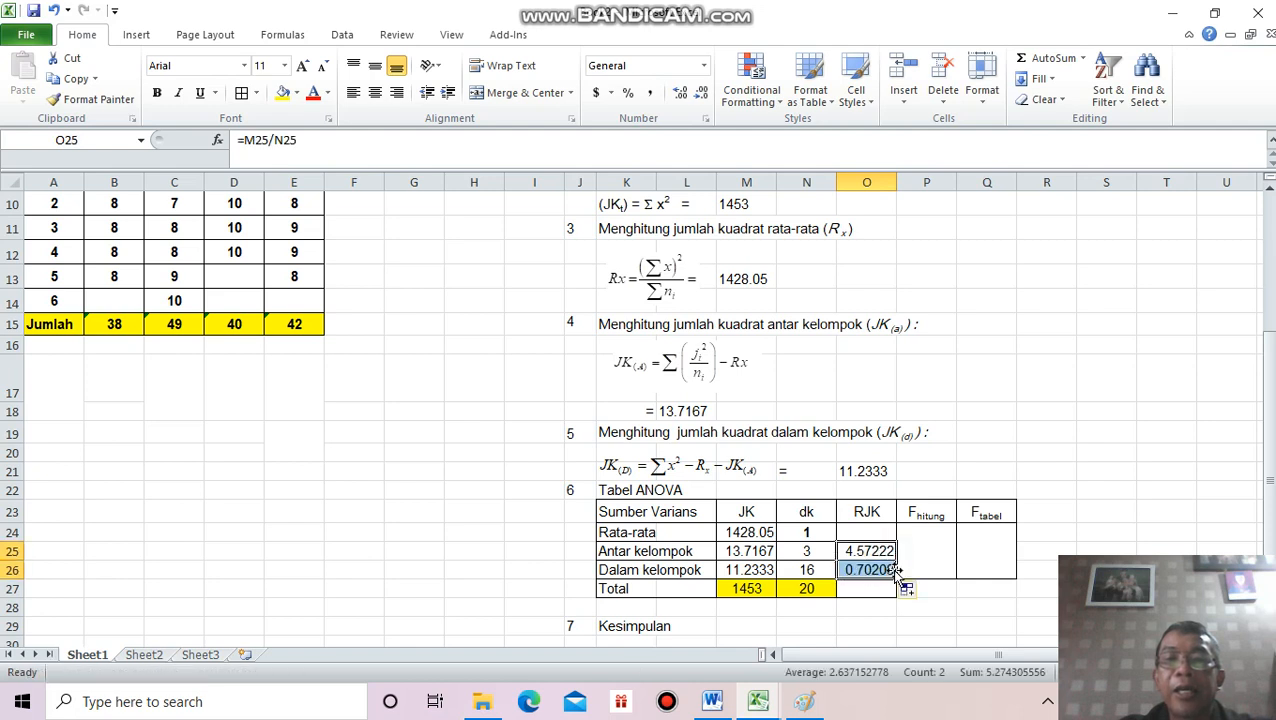
pyautogui.click(876, 566)
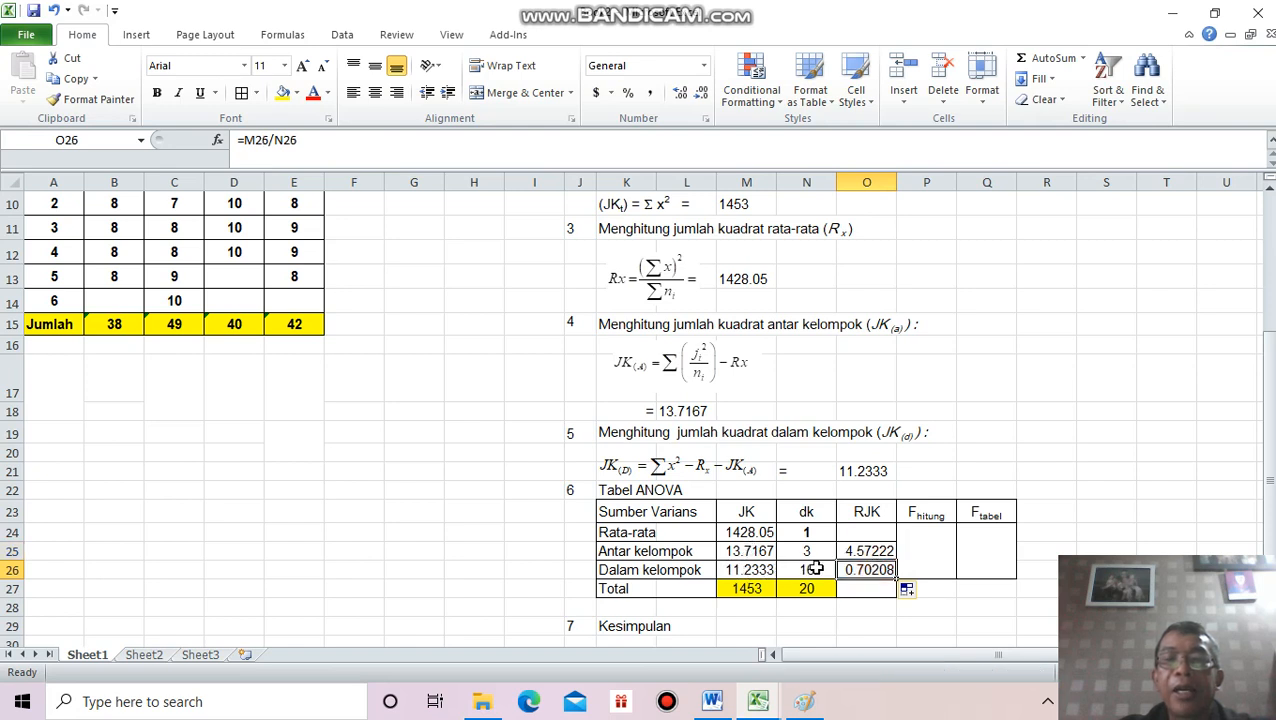
# Calculate F hitung in the merged cell P24 by dividing the two RJK values with =O25/O26.
pyautogui.click(931, 548)
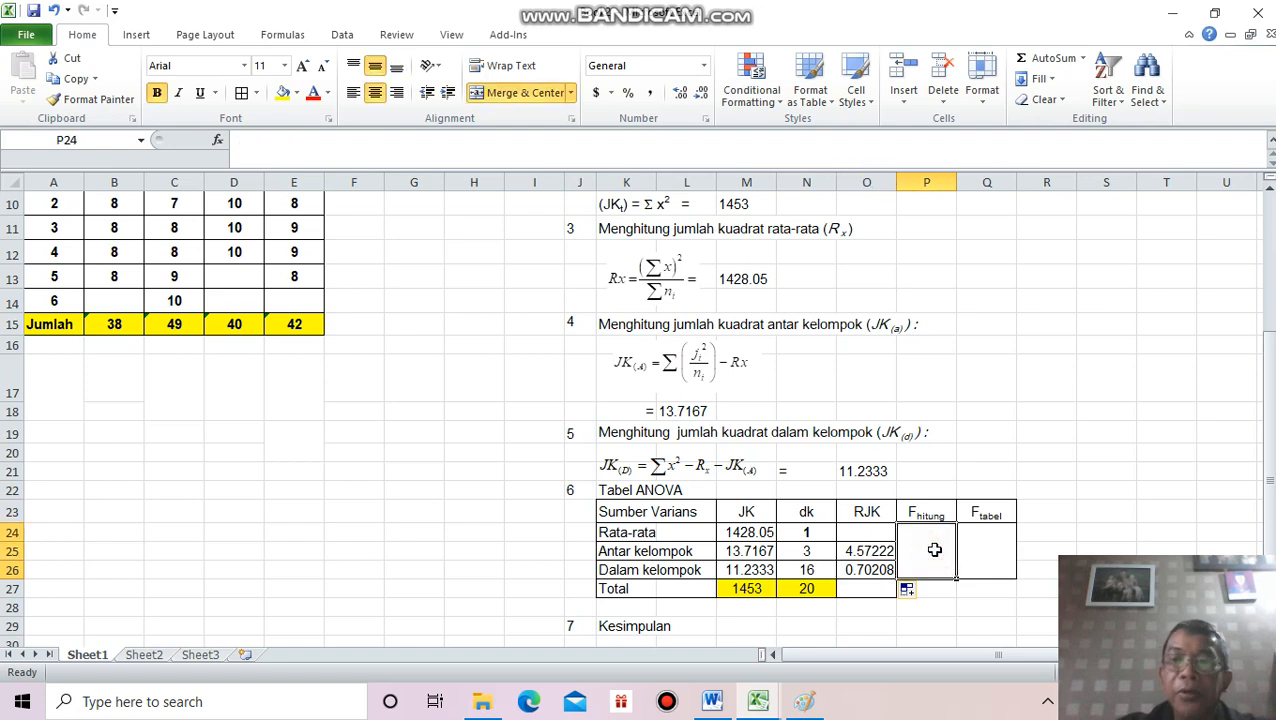
pyautogui.write('=')
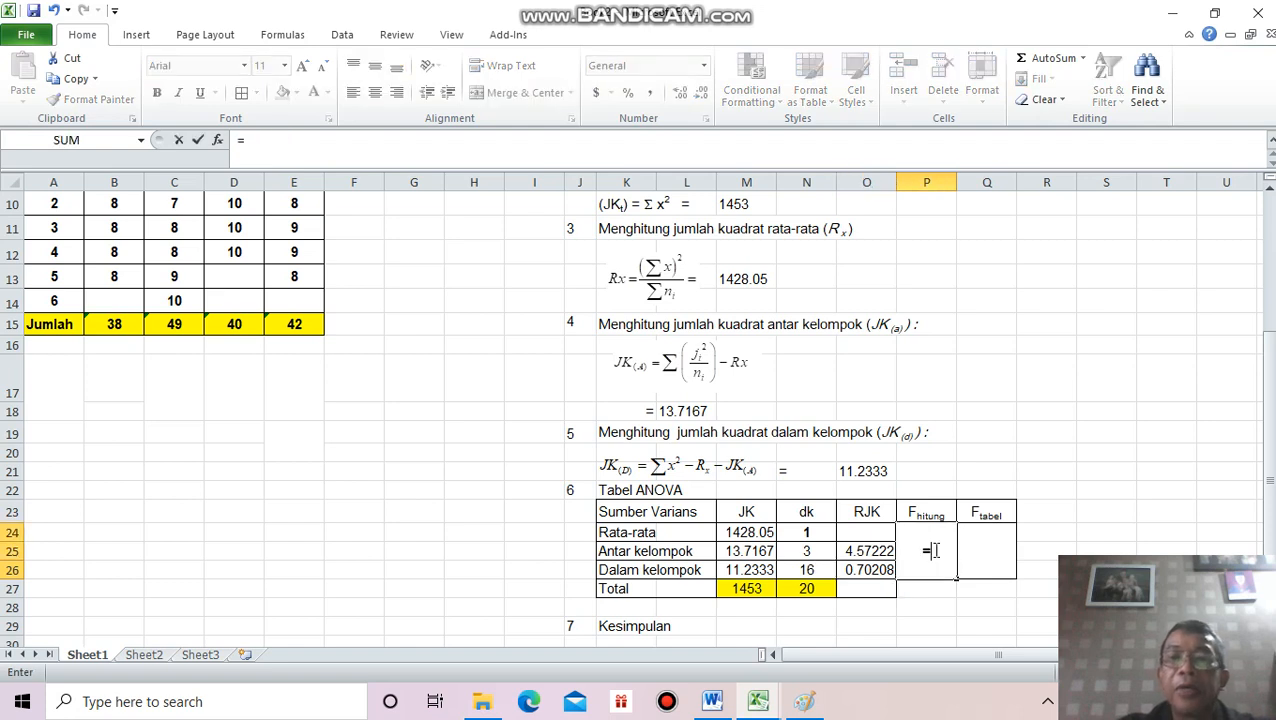
pyautogui.click(873, 549)
pyautogui.write('/')
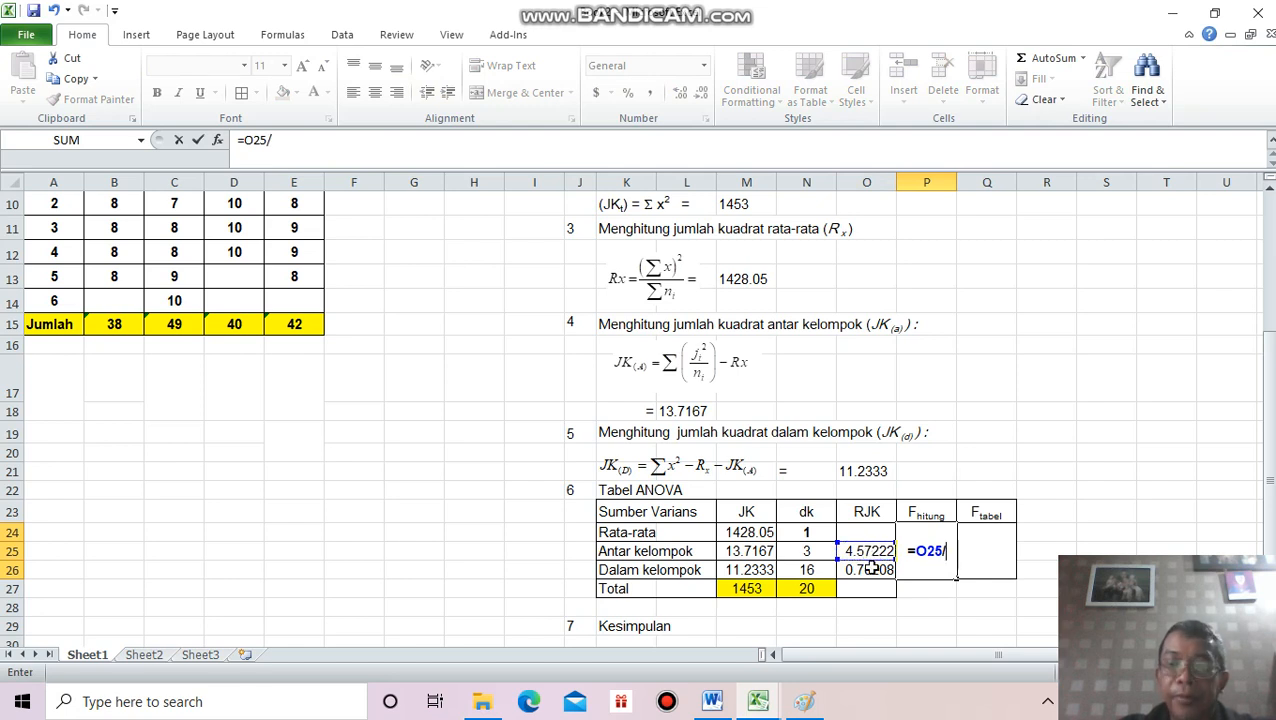
pyautogui.click(872, 568)
pyautogui.press('Return')
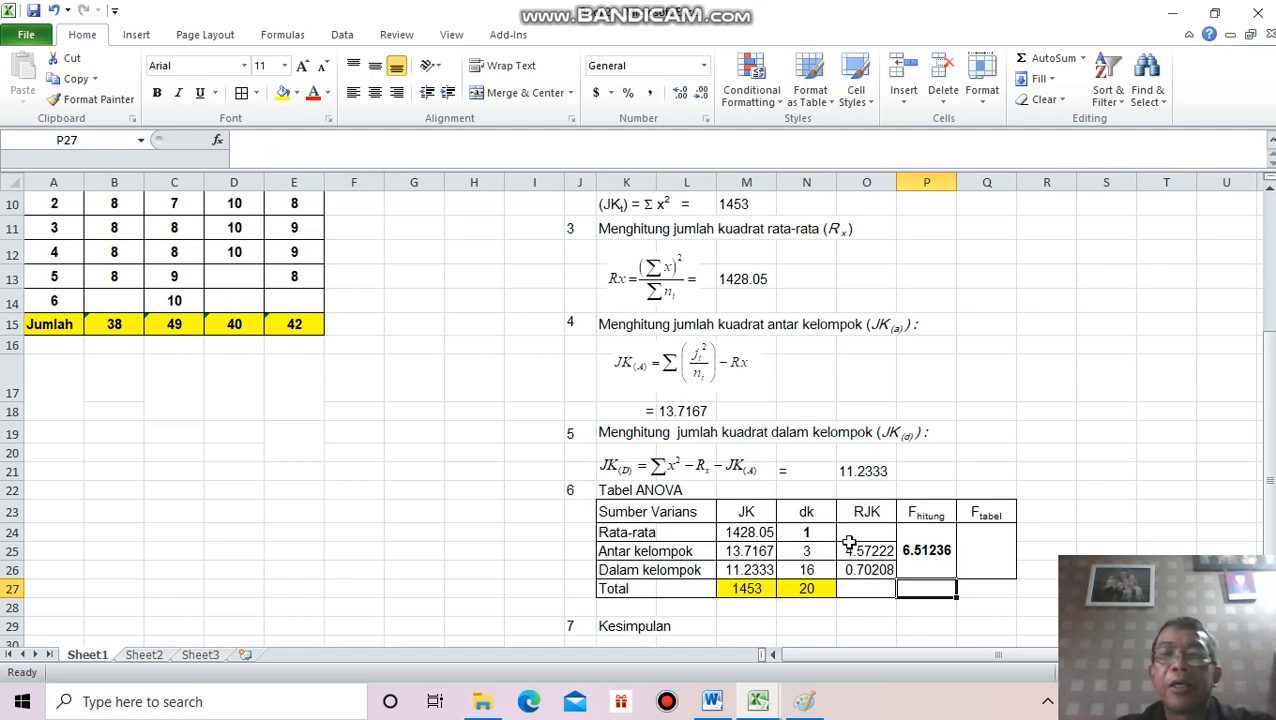
# Reduce the RJK values and the F hitung value to three decimal places.
pyautogui.click(858, 548)
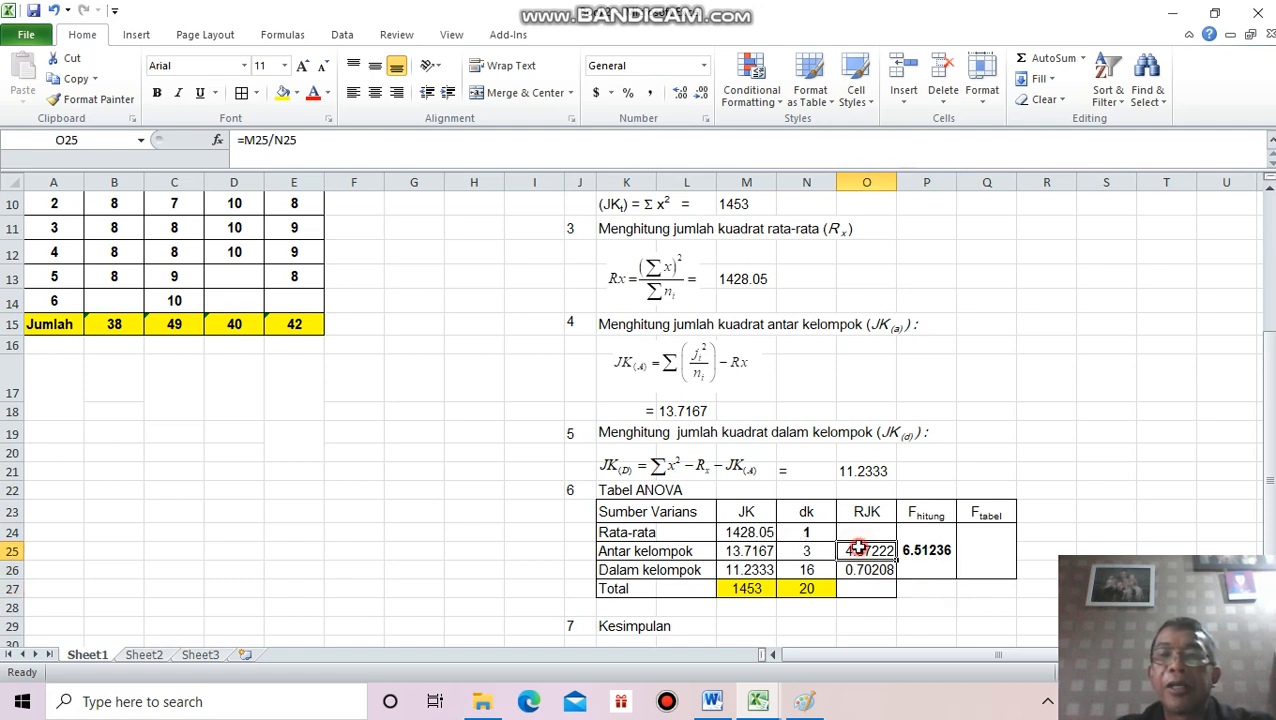
pyautogui.moveTo(884, 556); pyautogui.dragTo(908, 562)
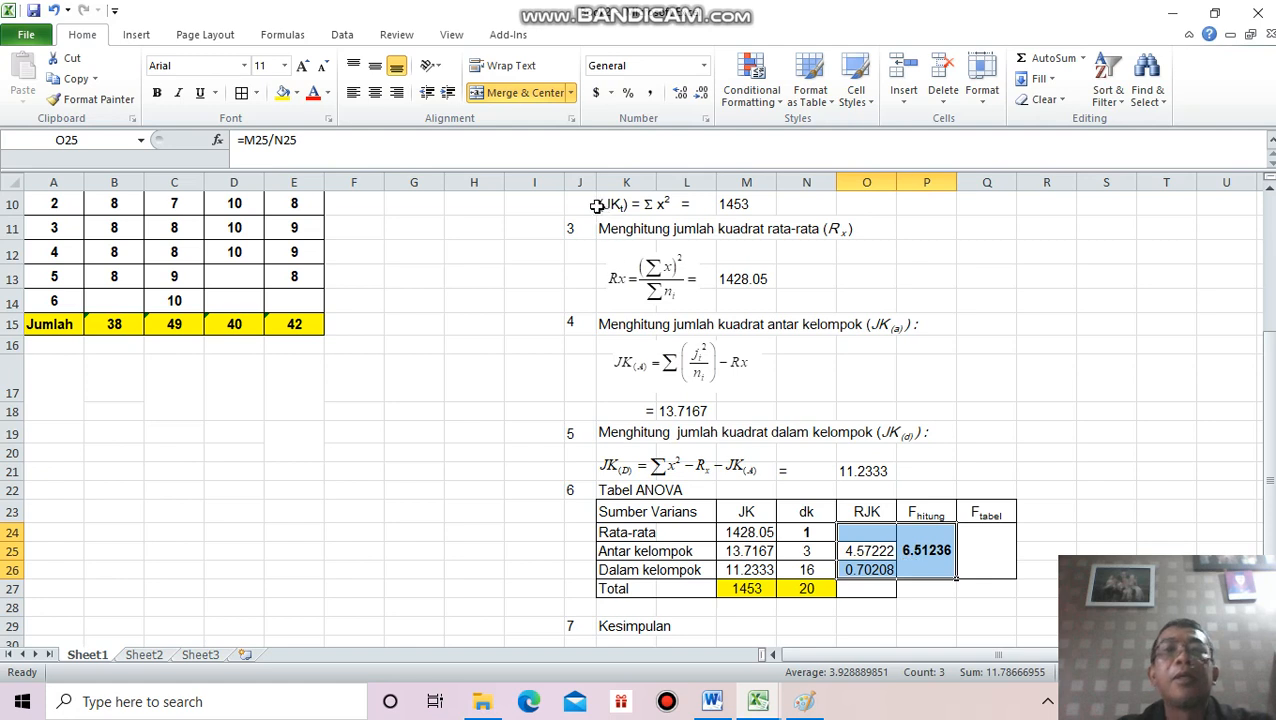
pyautogui.click(701, 93)
pyautogui.click(701, 93)
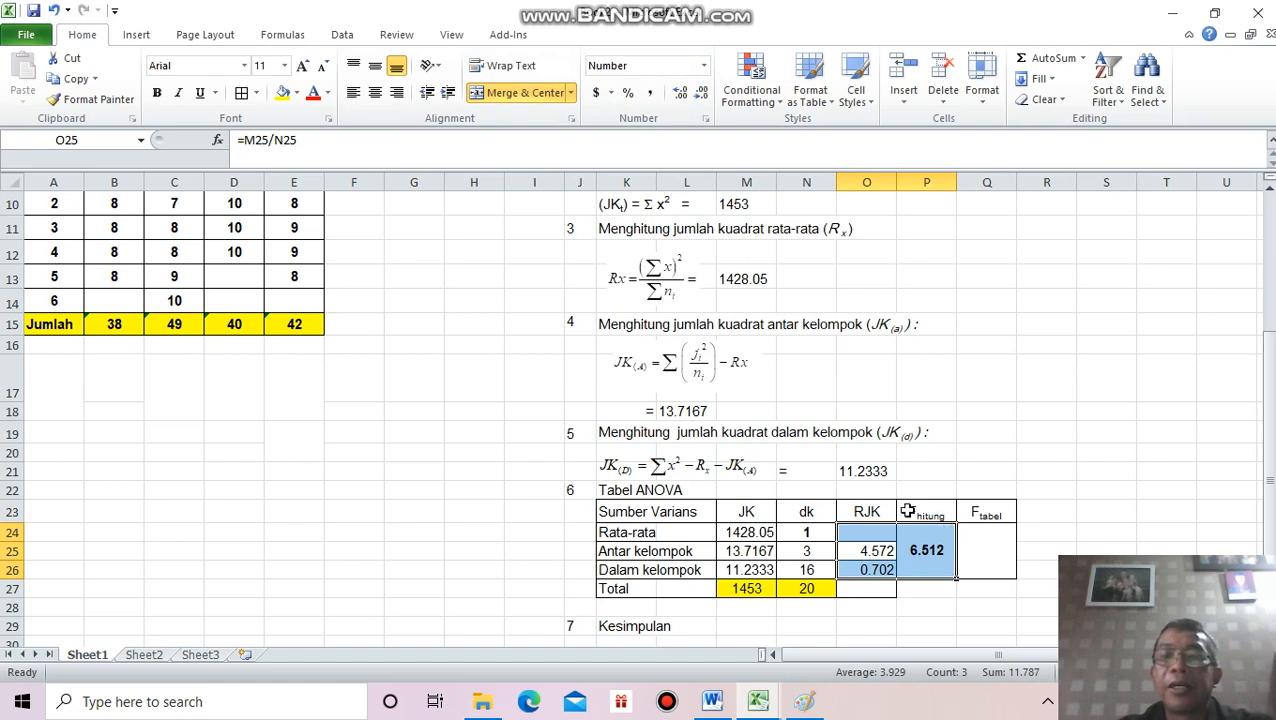
# Calculate F tabel in the merged cell Q24 with =finv(0.05,3,16).
pyautogui.click(985, 551)
pyautogui.write('=')
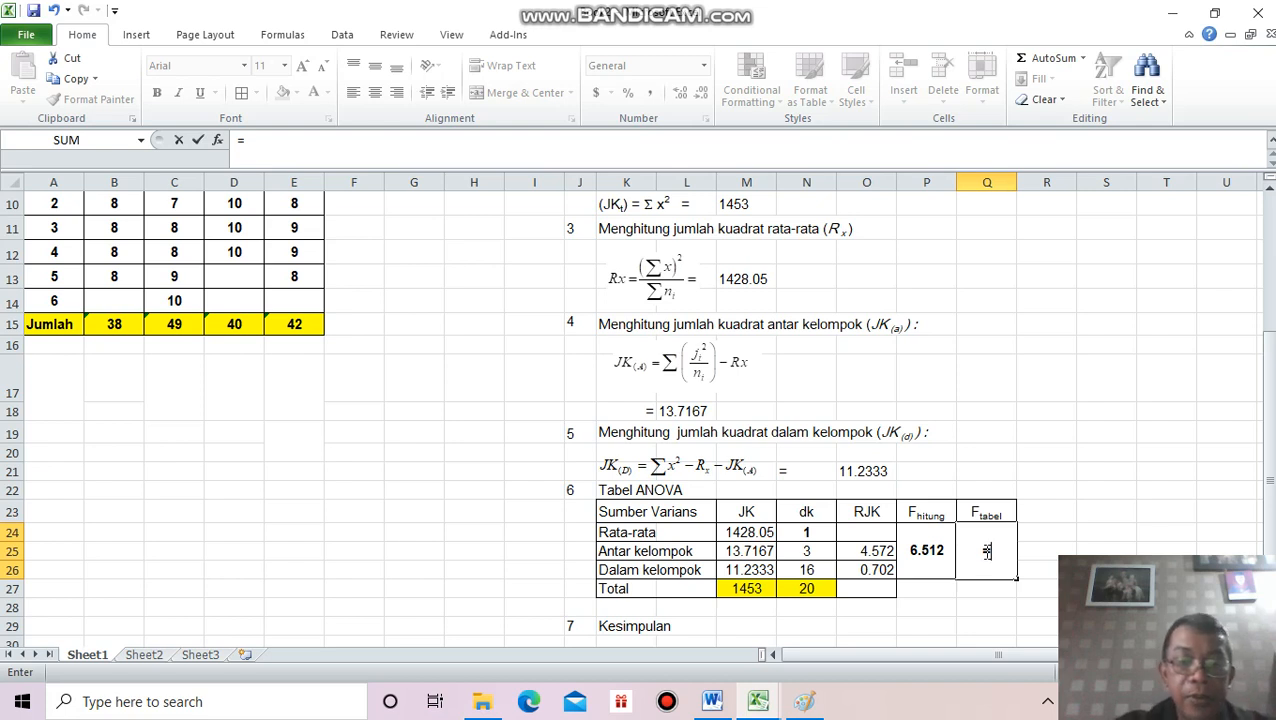
pyautogui.write('f')
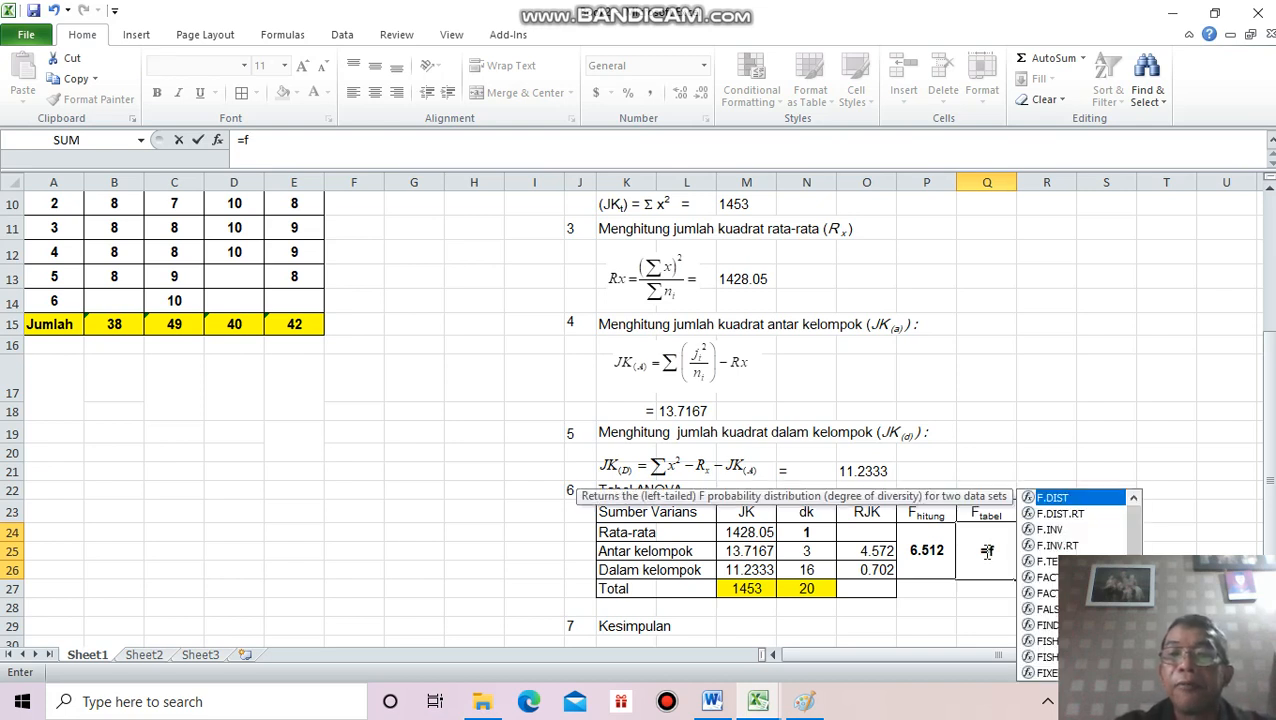
pyautogui.write('inv')
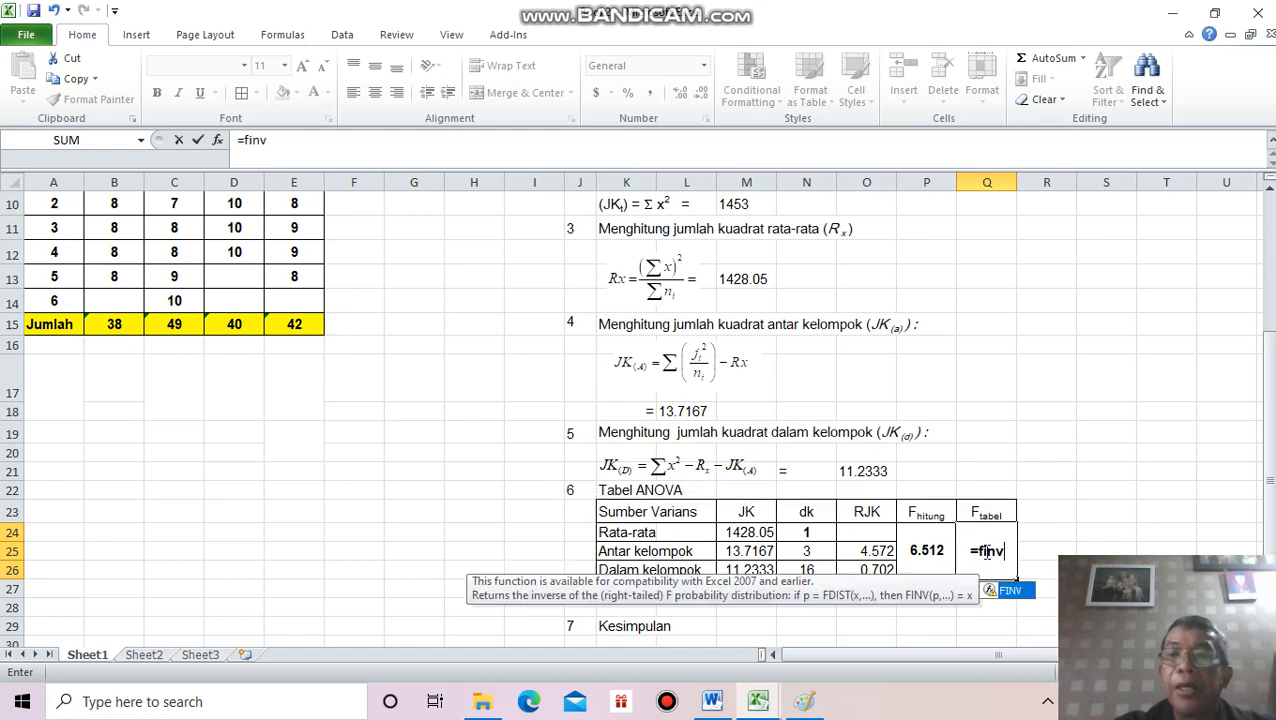
pyautogui.write('(')
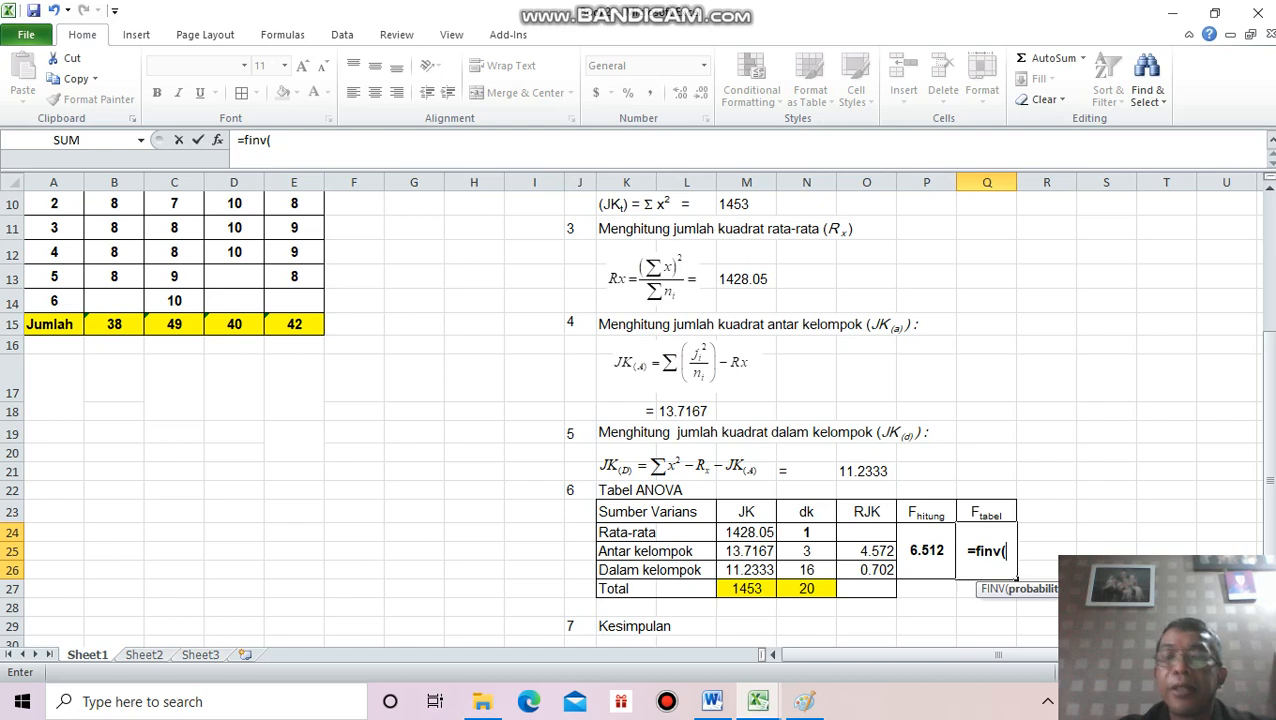
pyautogui.write('0')
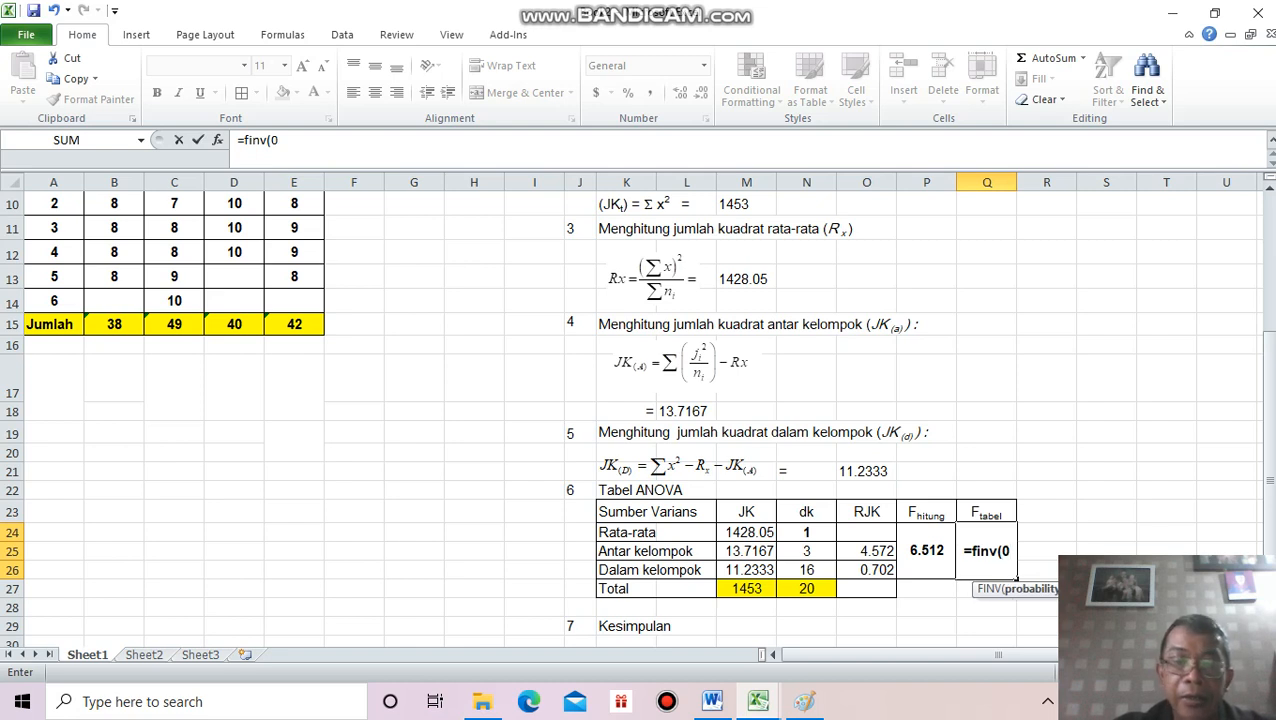
pyautogui.write('.05')
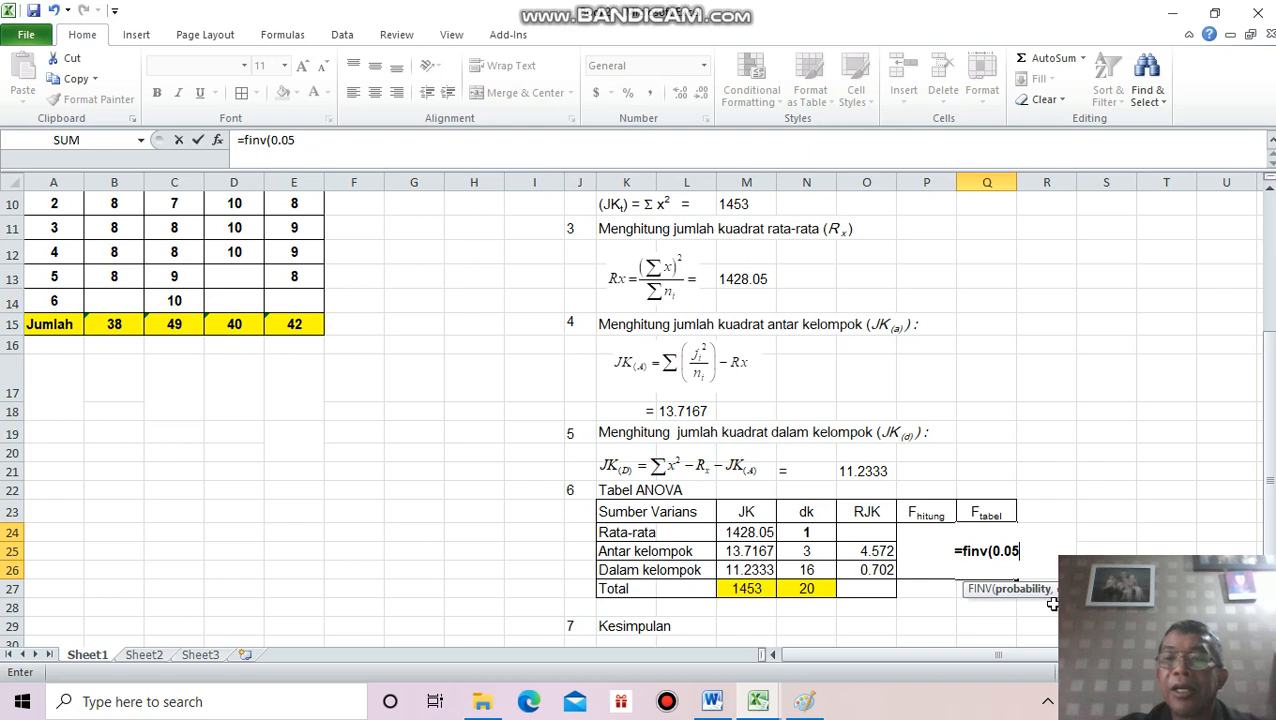
pyautogui.write(',')
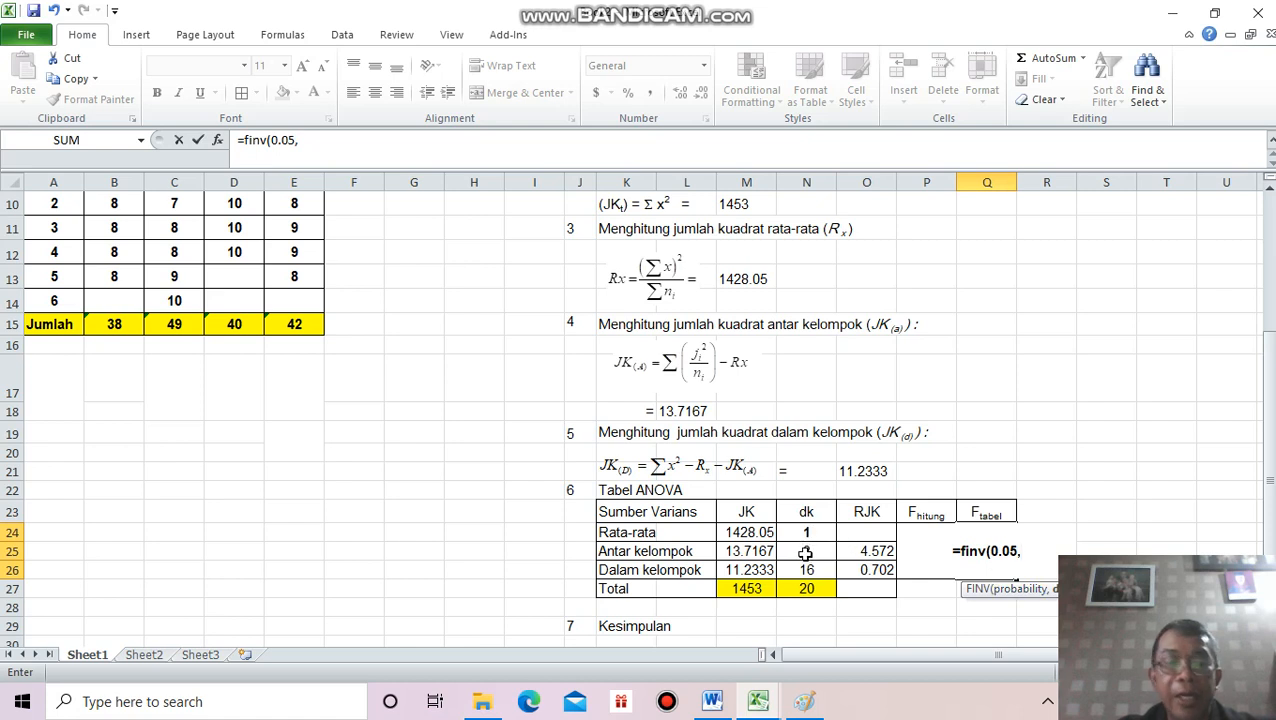
pyautogui.write('3')
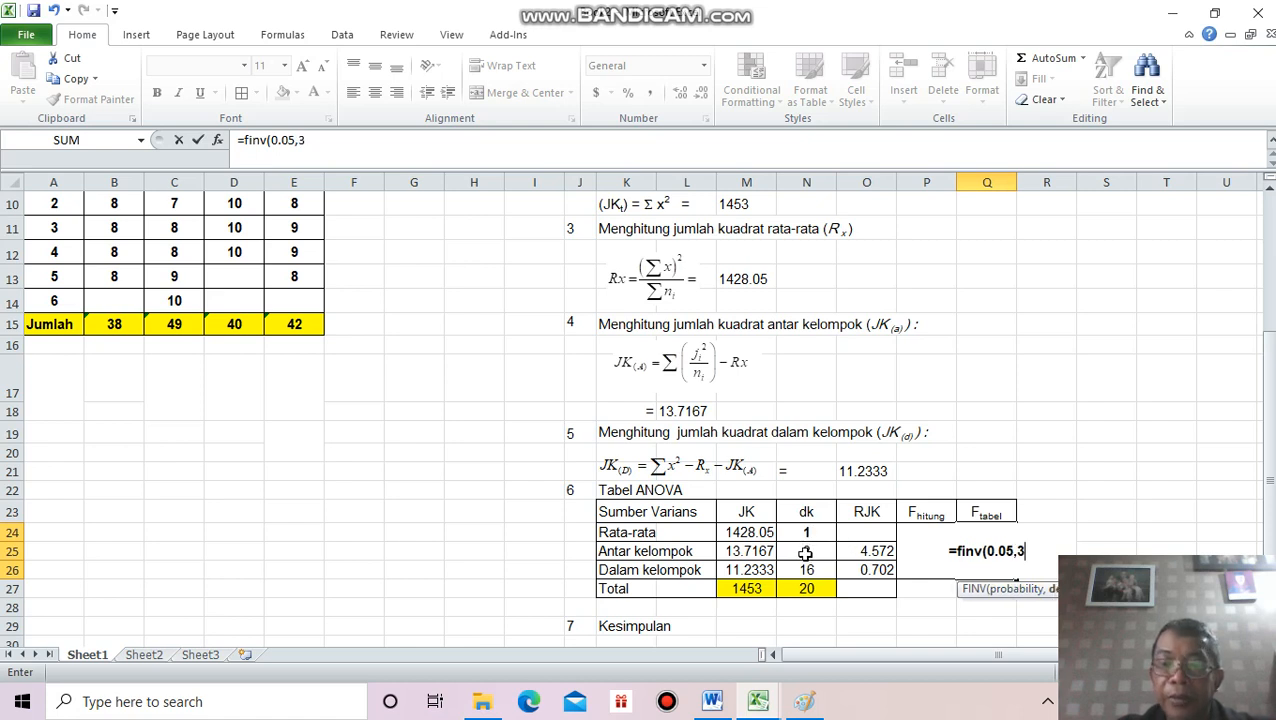
pyautogui.write(',')
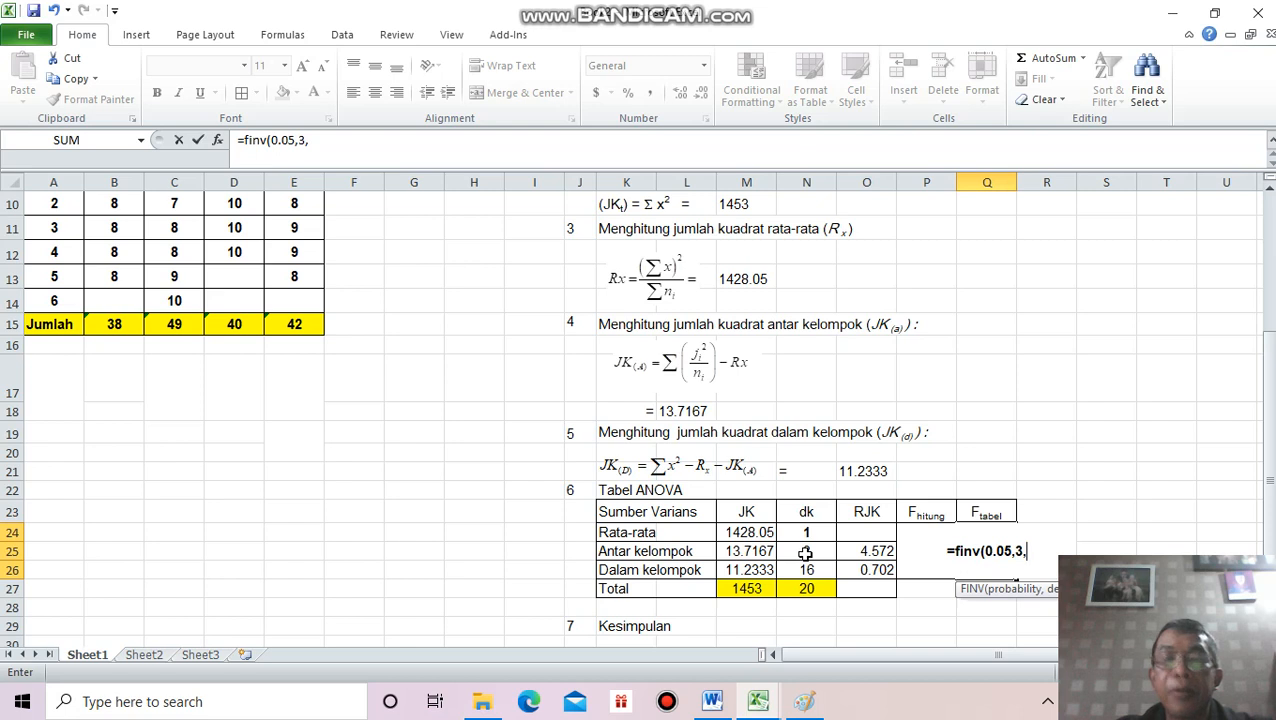
pyautogui.write('16)')
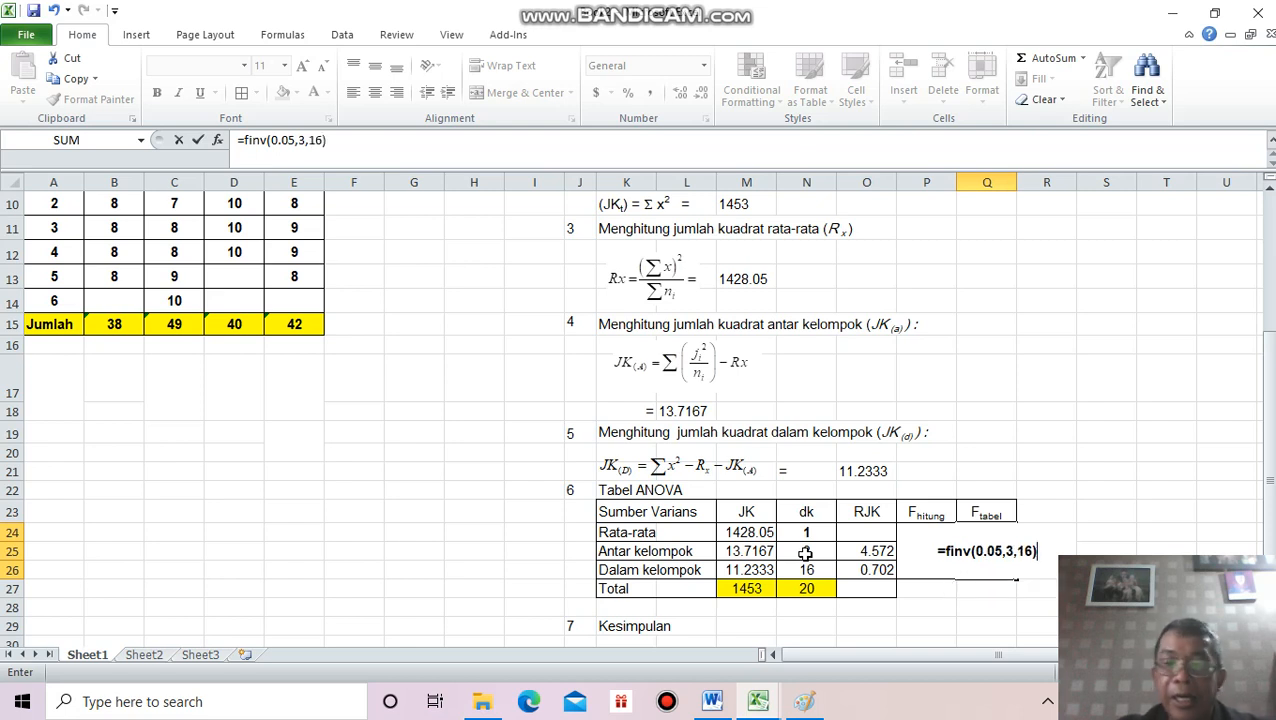
pyautogui.press('Return')
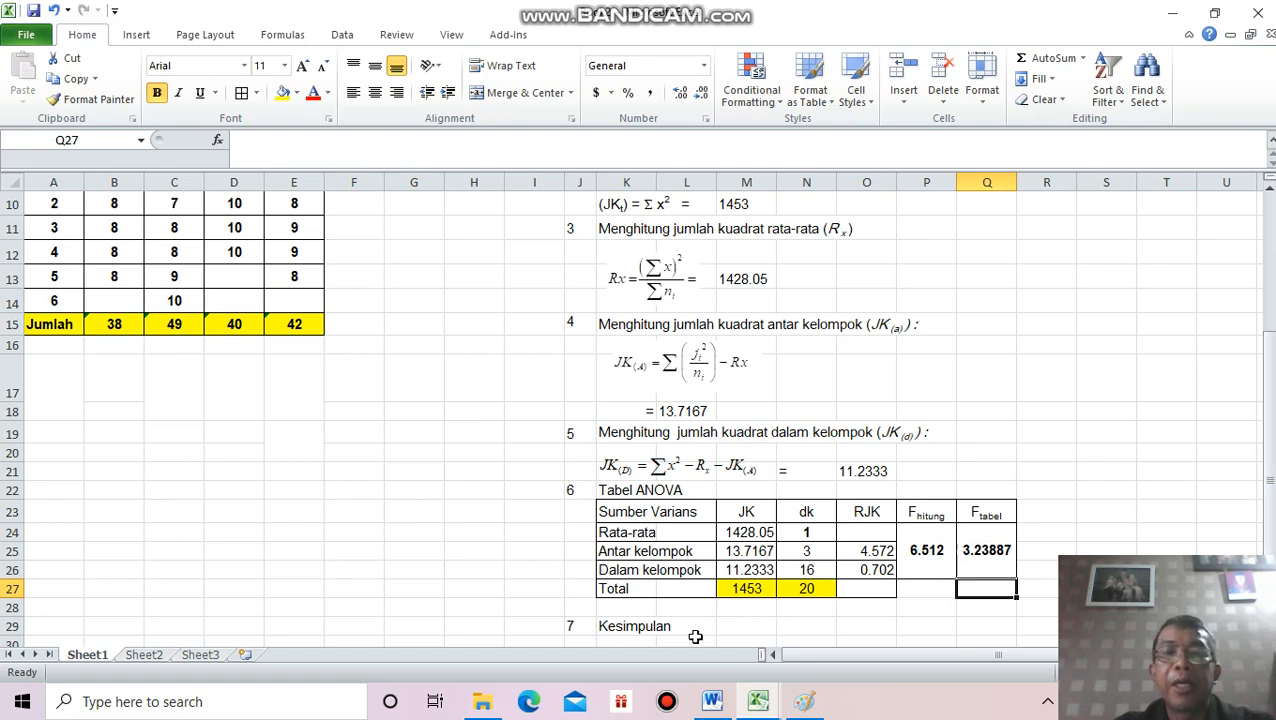
# Enter the conclusion "Ho ditolak atau menerima Ha" in K30 under Kesimpulan.
pyautogui.press('Down')
pyautogui.press('Down')
pyautogui.press('Down')
pyautogui.press('Down')
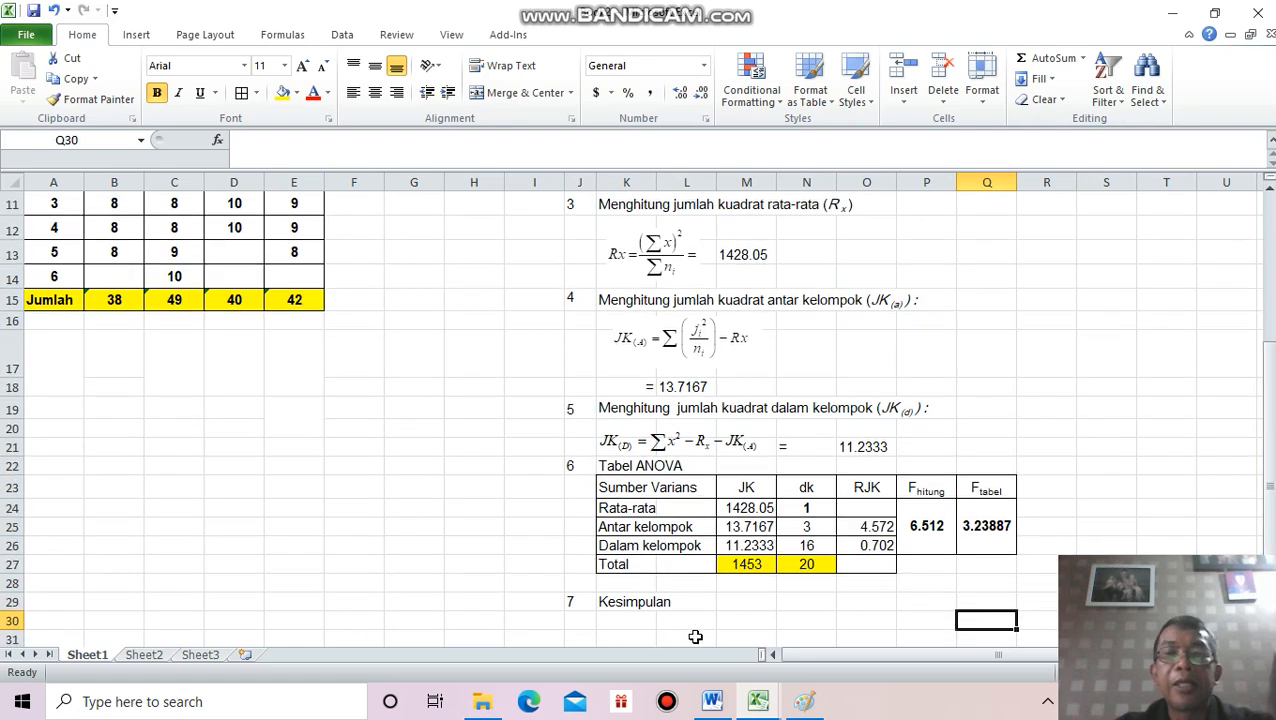
pyautogui.click(617, 604)
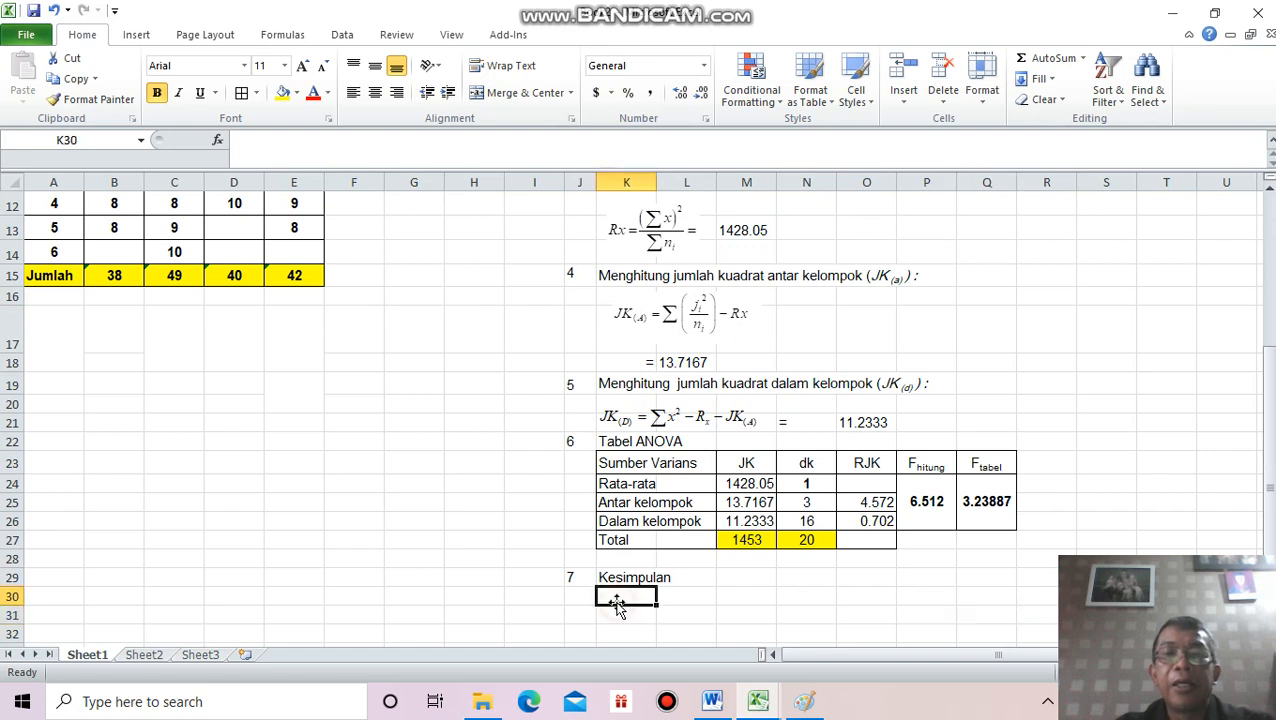
pyautogui.write('H')
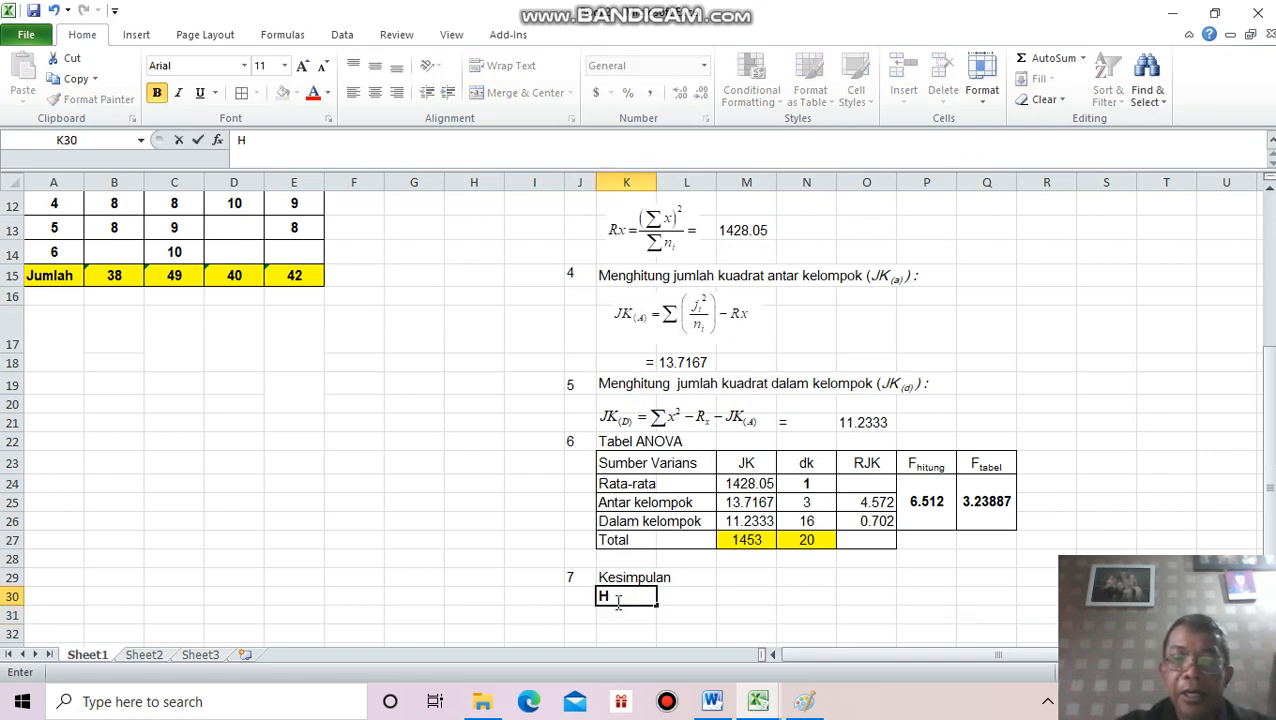
pyautogui.write('o dito')
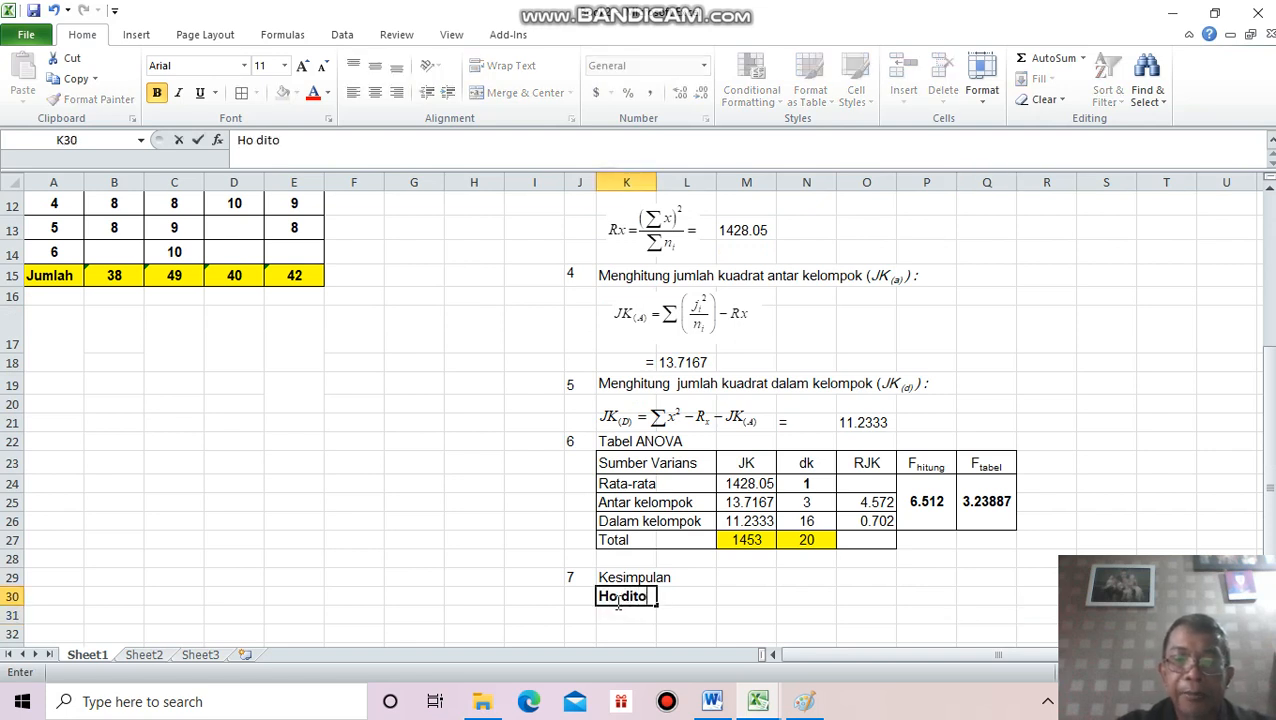
pyautogui.write('lak')
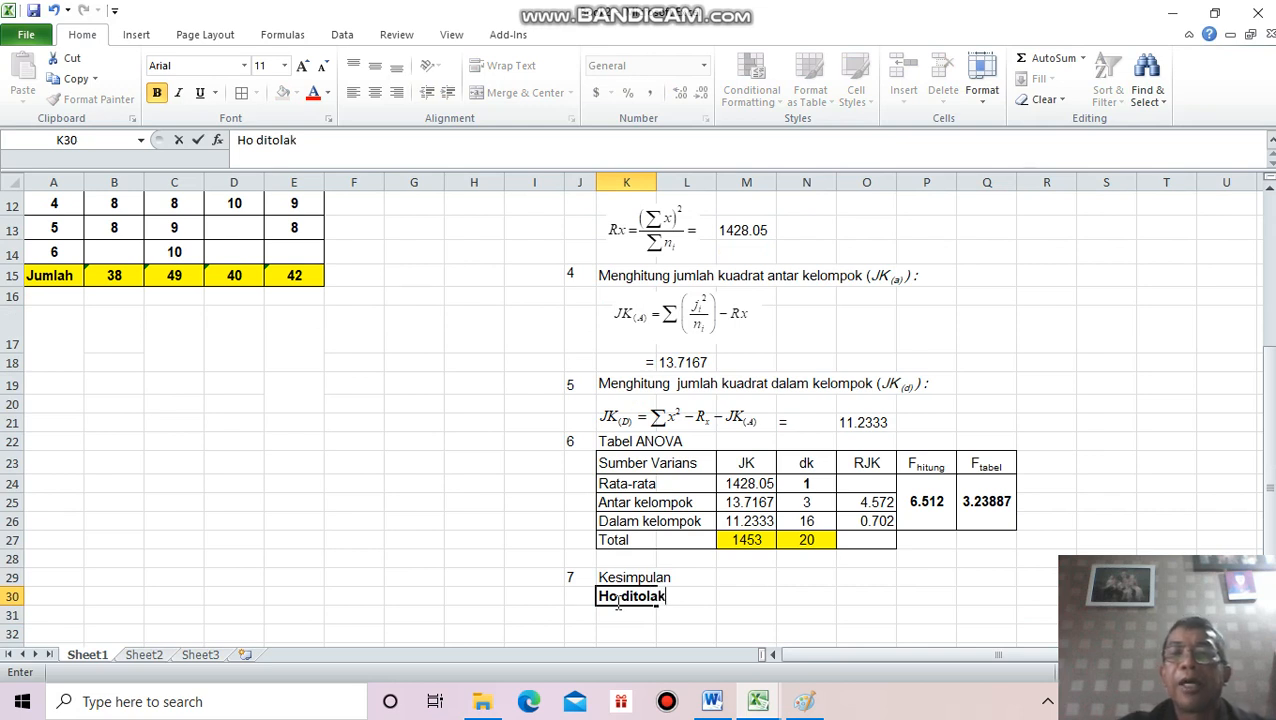
pyautogui.write(' ay')
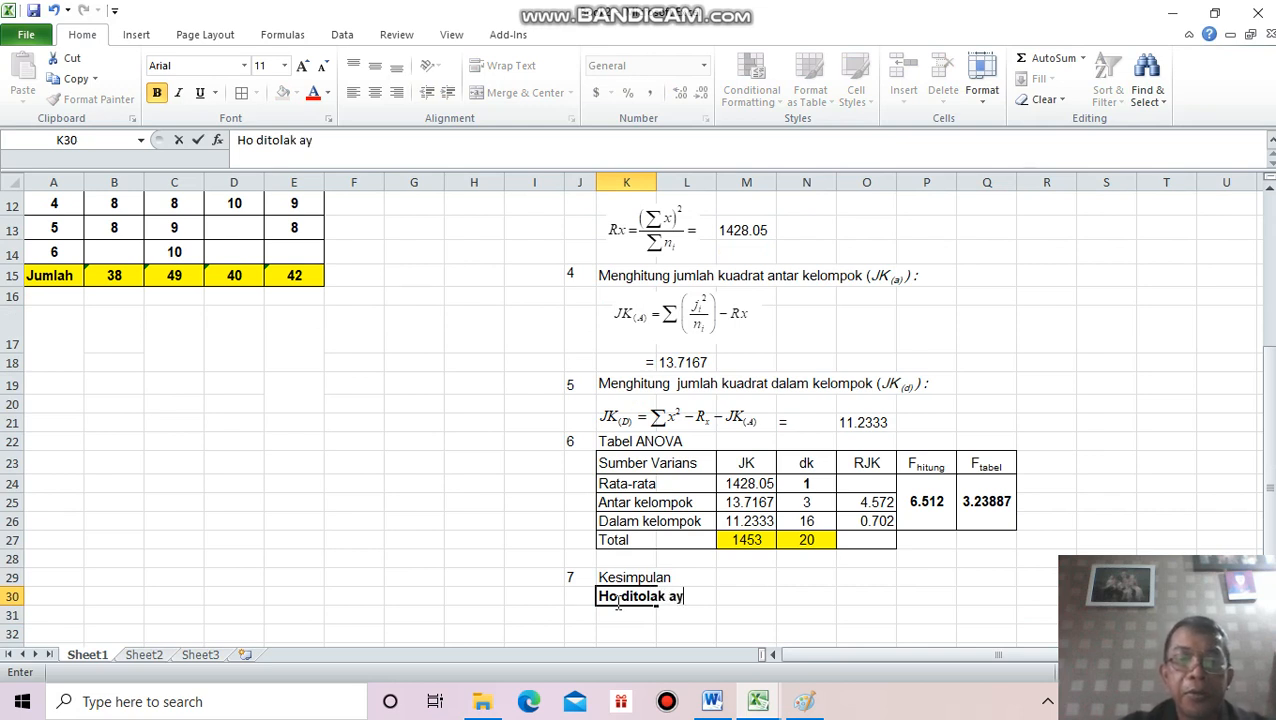
pyautogui.press('BackSpace')
pyautogui.write('tau m')
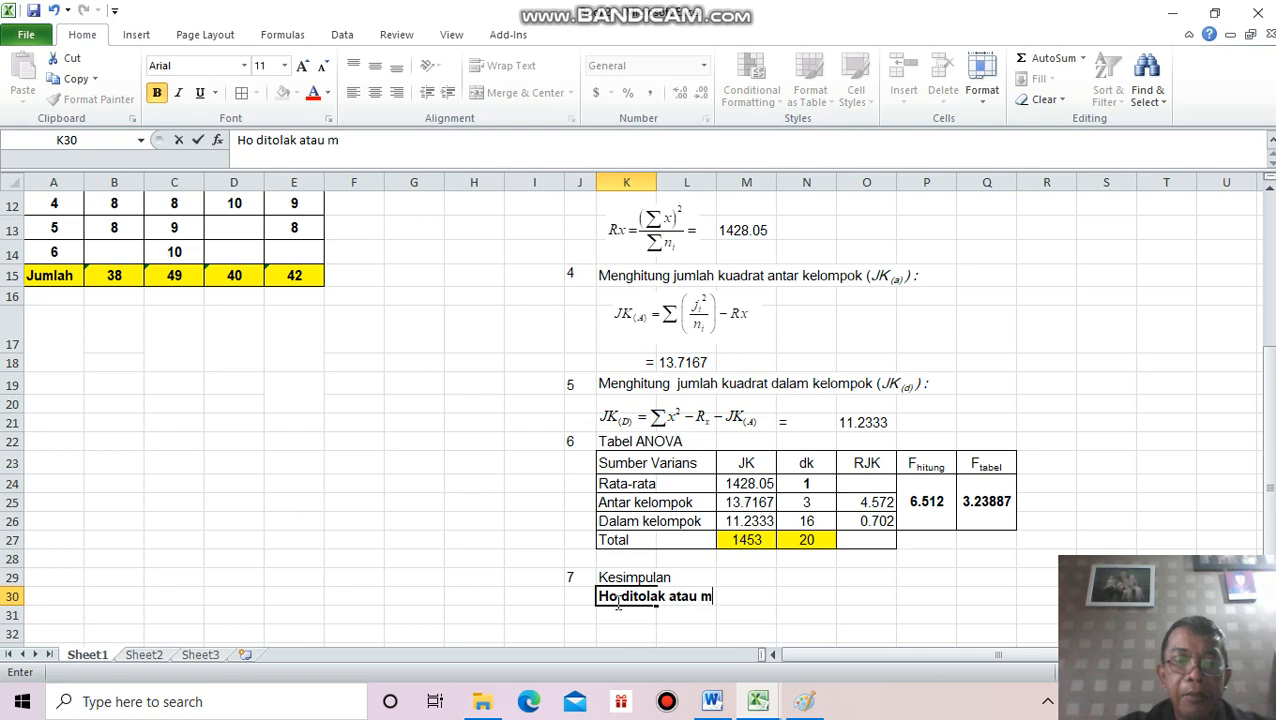
pyautogui.write('enerima ')
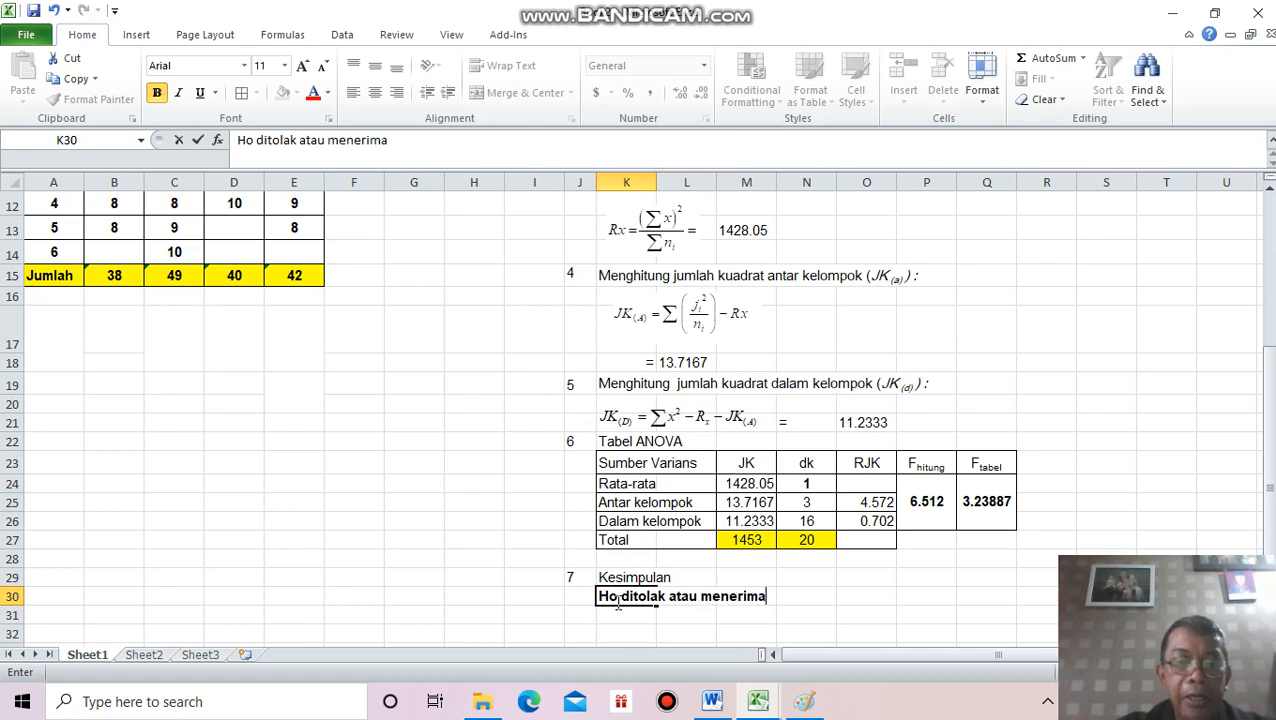
pyautogui.write('Ha')
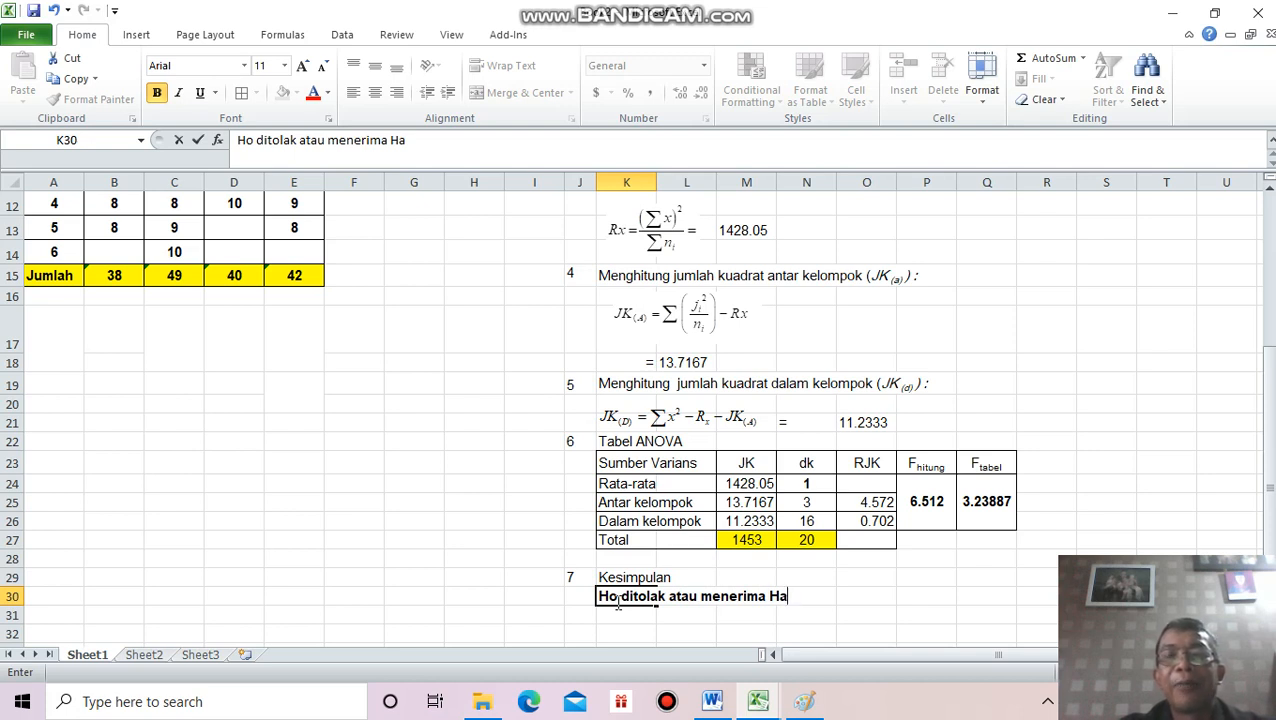
pyautogui.press('Return')
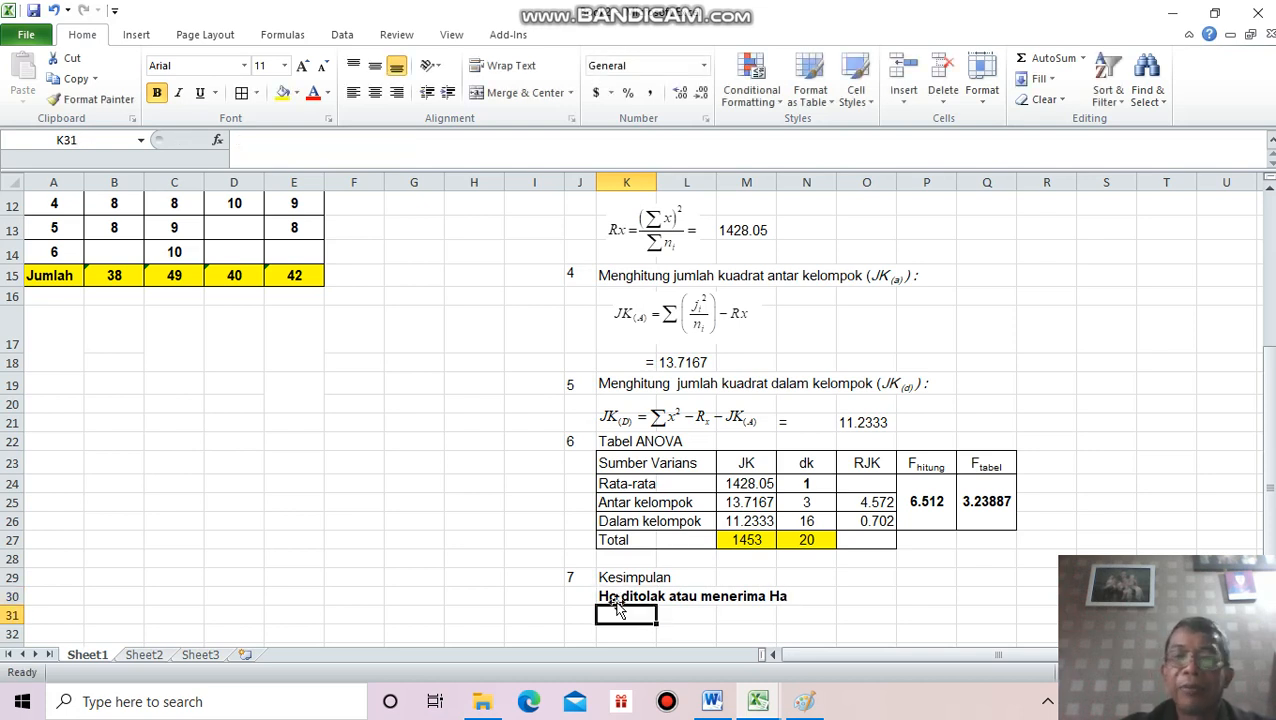